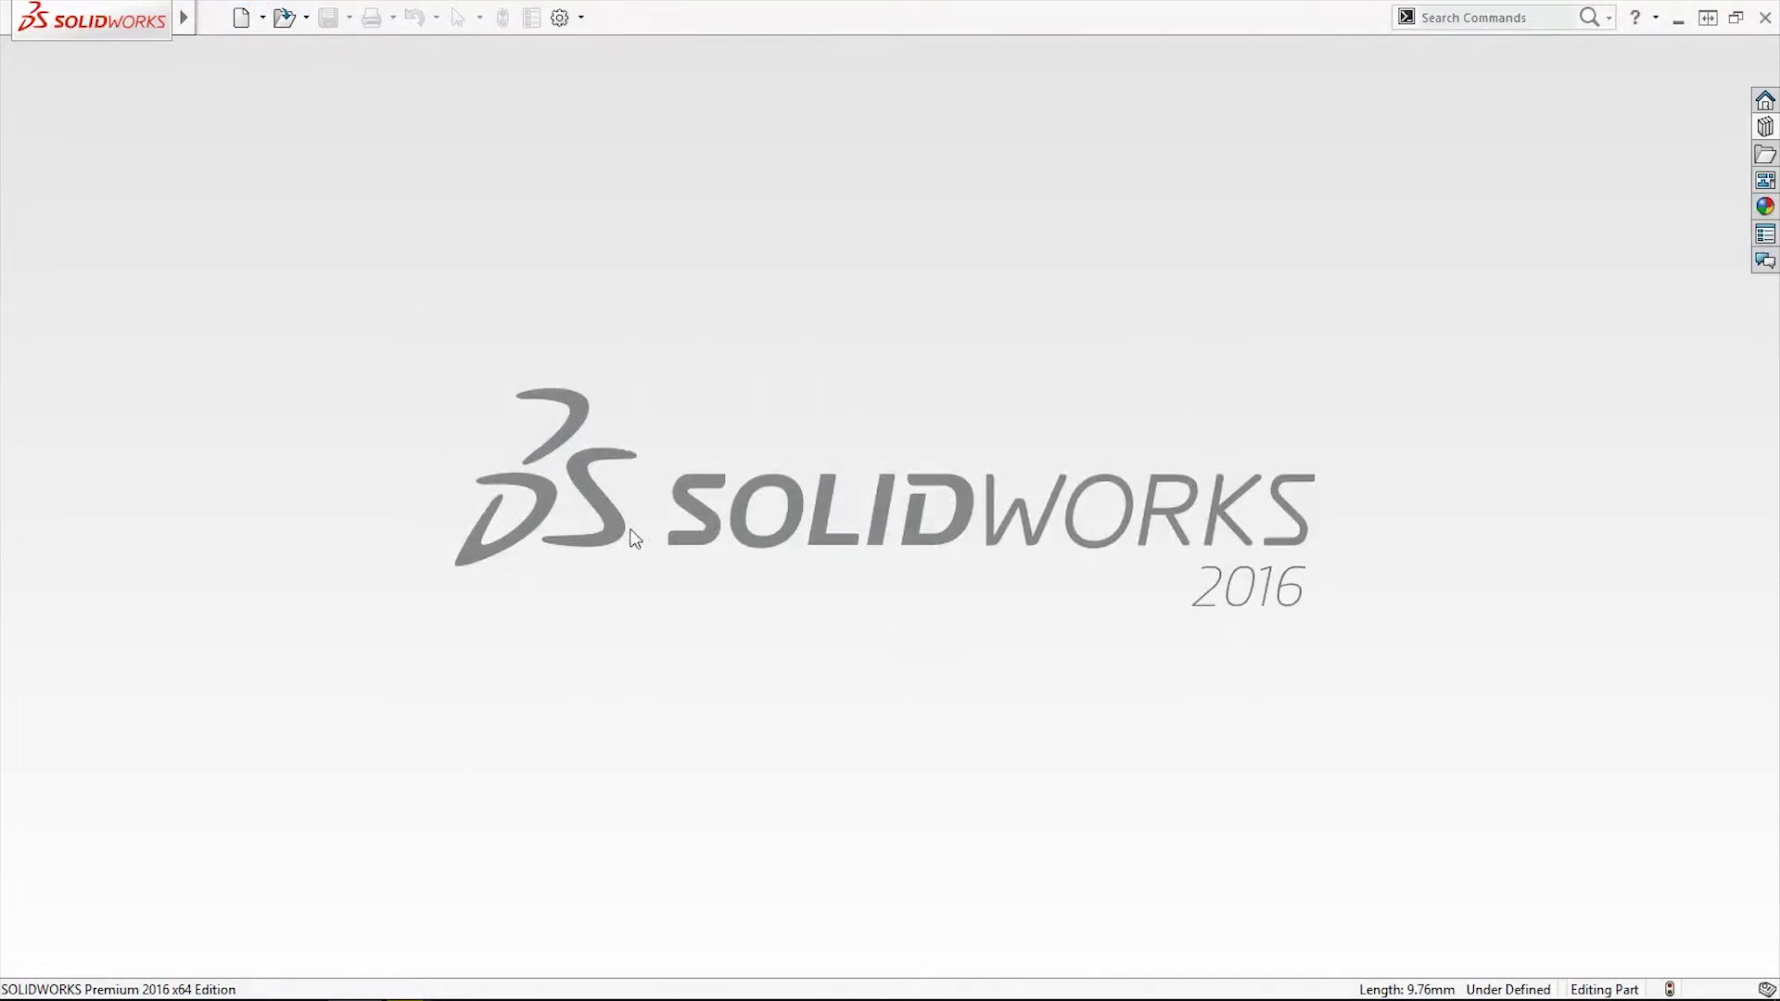
Create a new blank part document, Part5, from the Part template
left_click(239, 26)
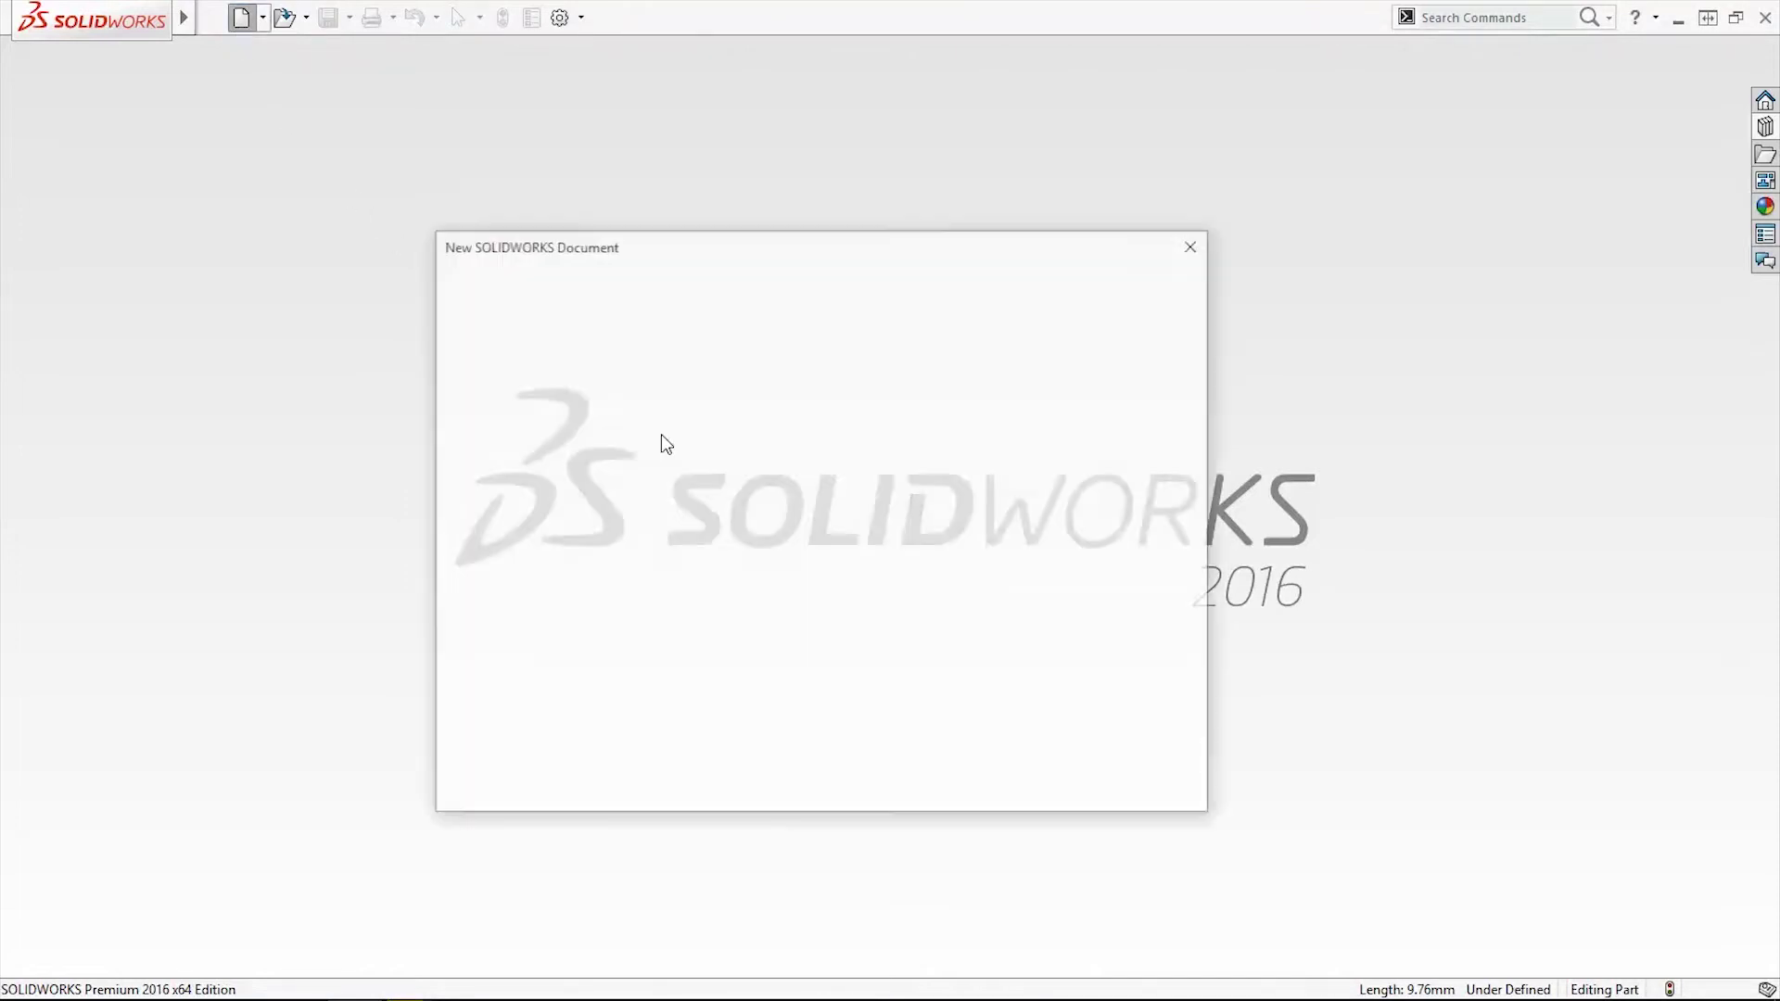
double_click(581, 465)
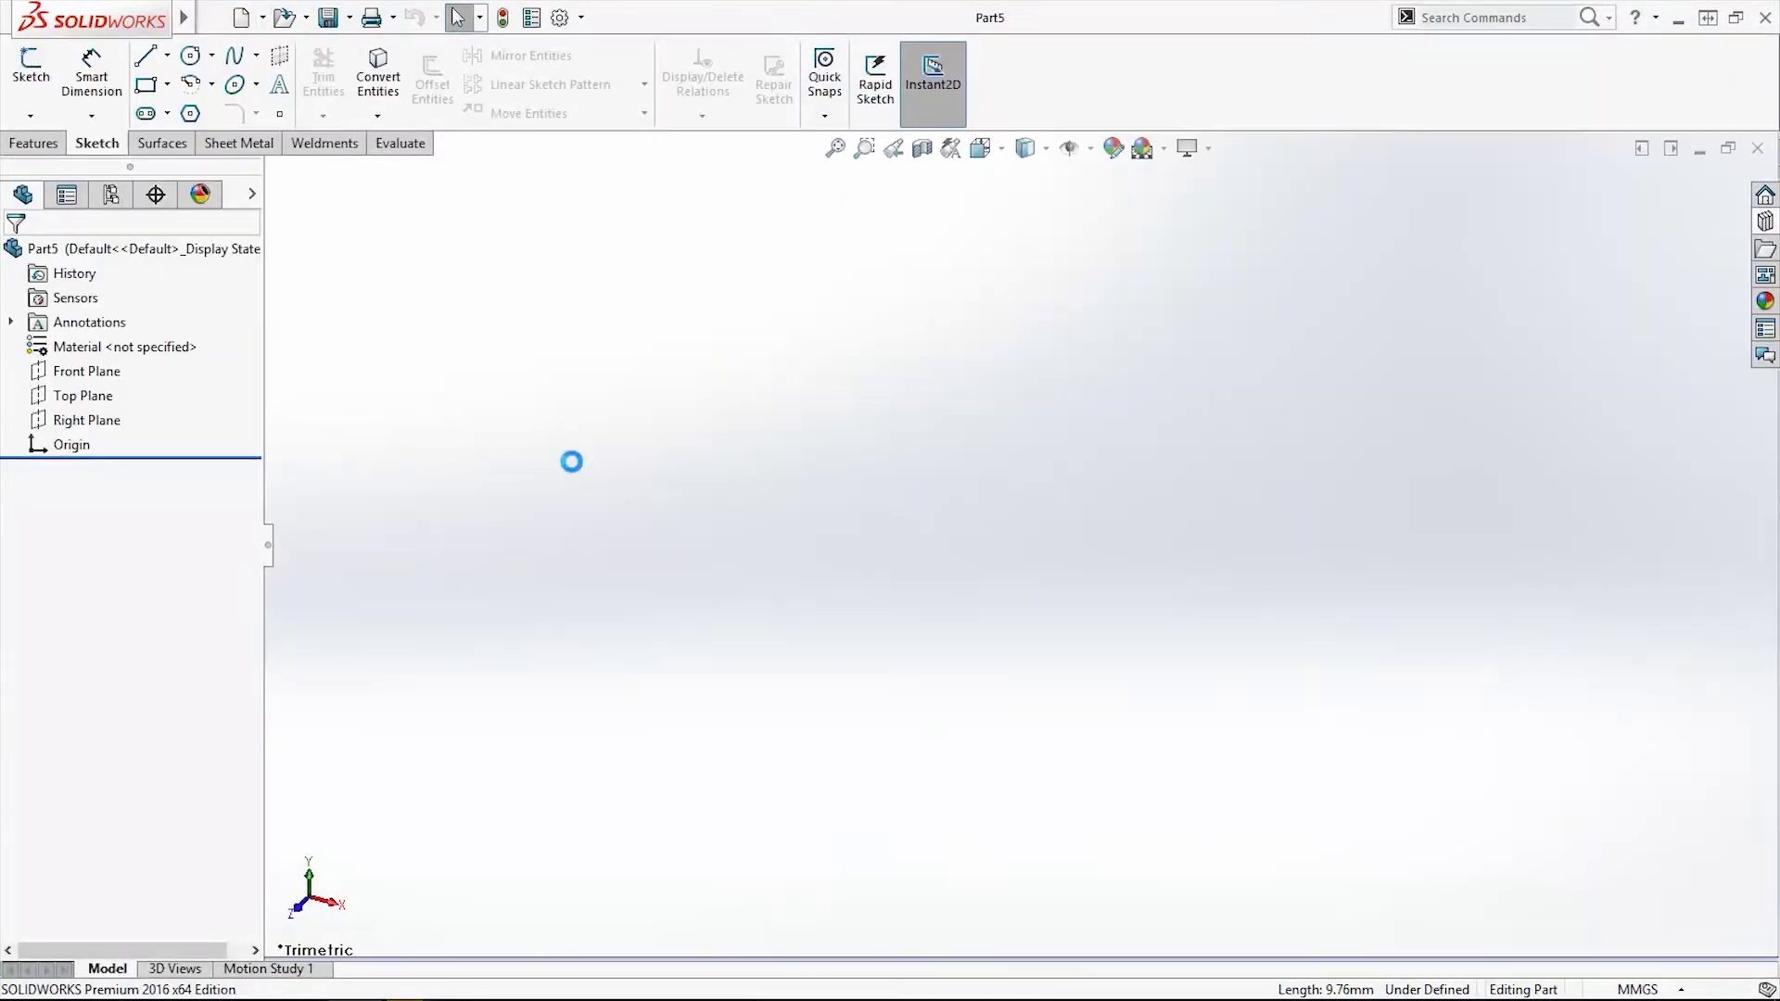
right_click(76, 369)
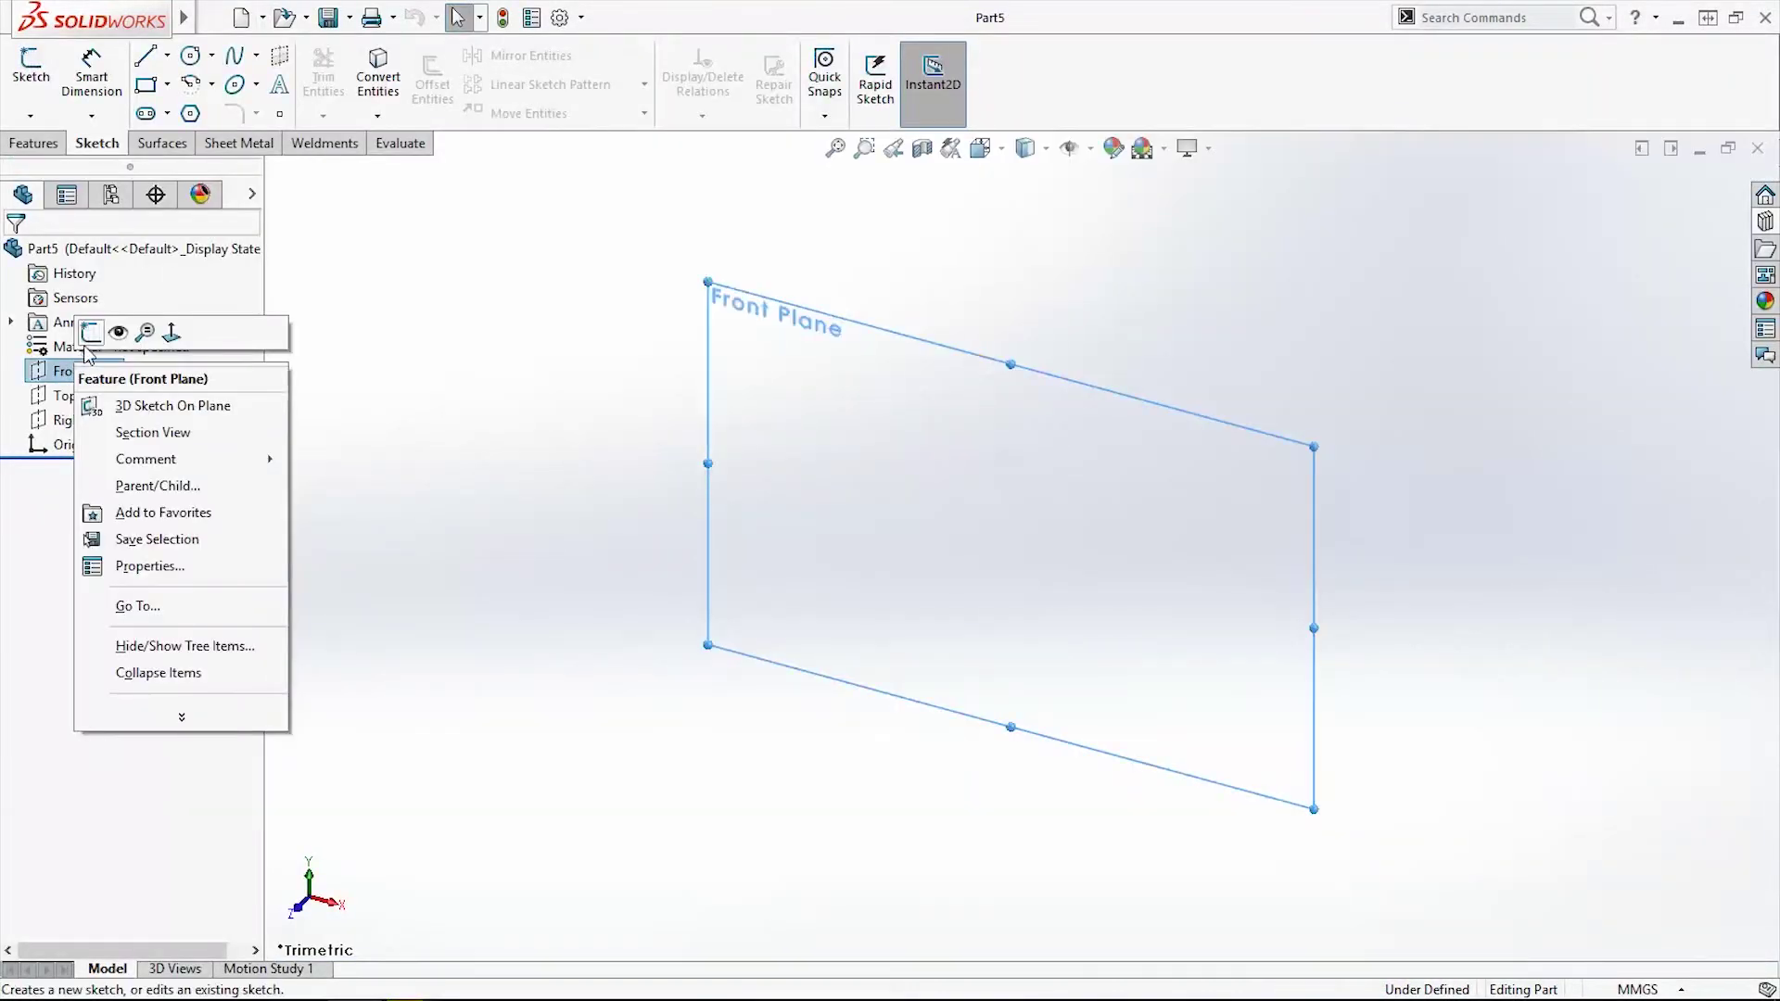
Start a sketch on the Front Plane and draw a horizontal centerline from the origin
left_click(87, 333)
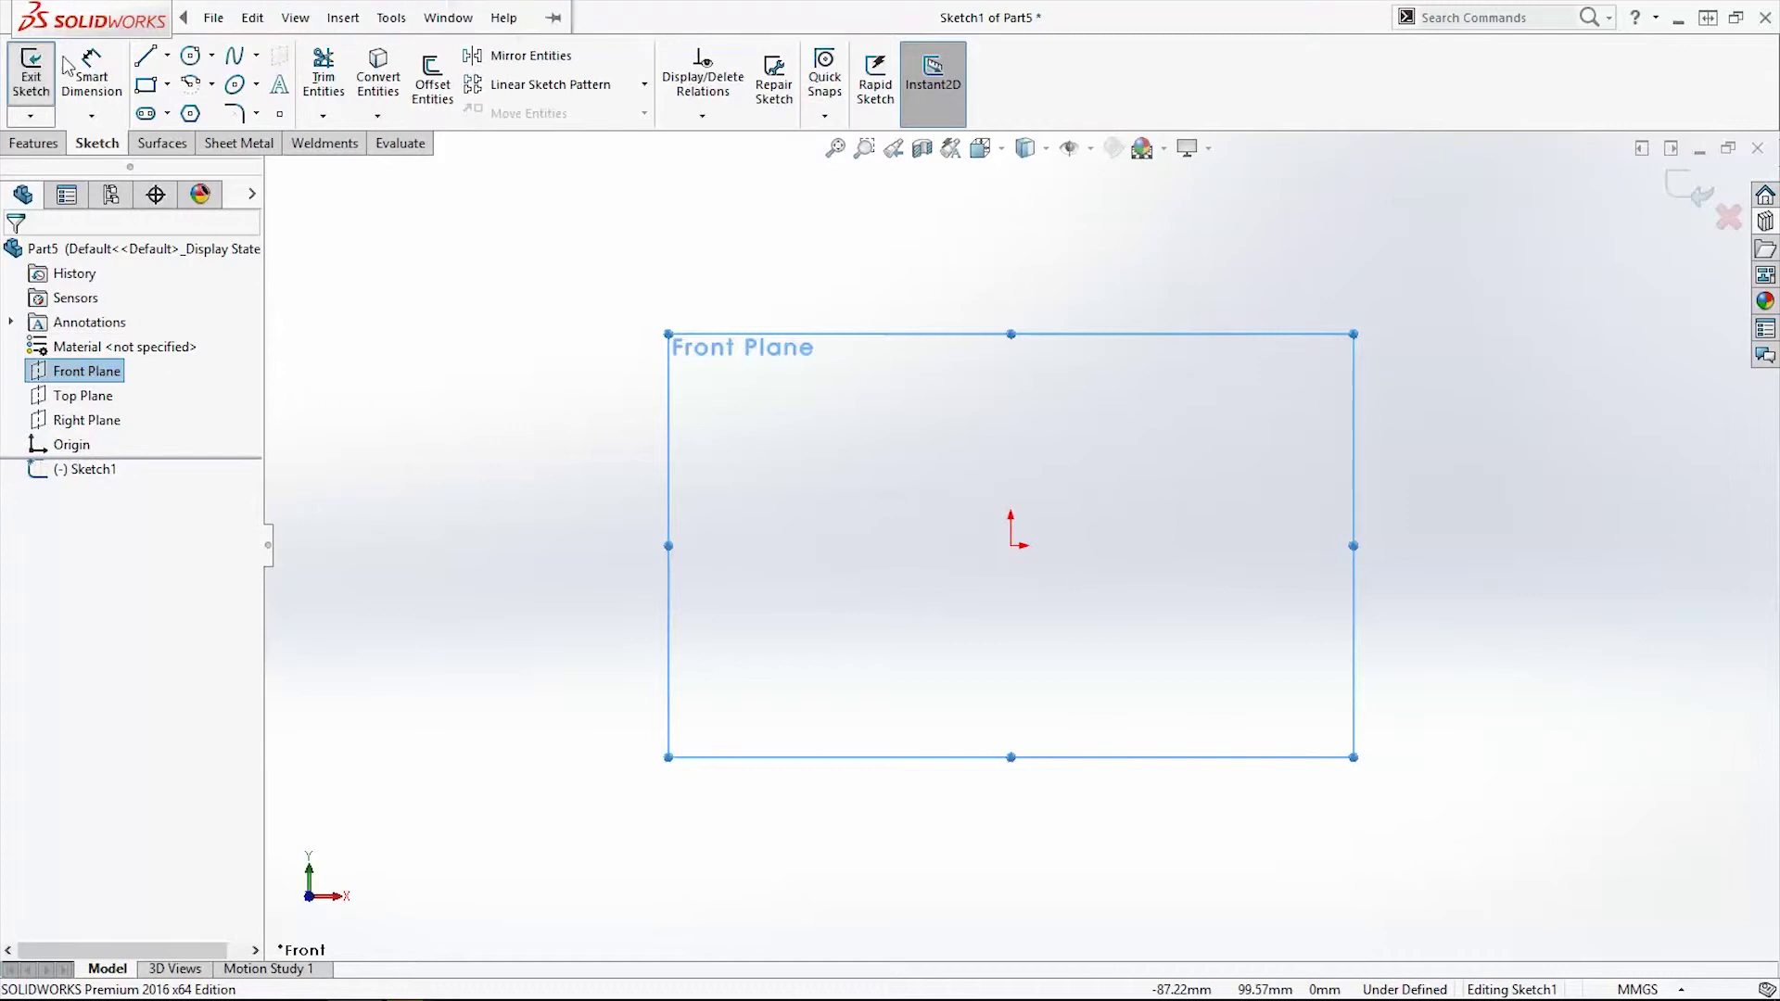
left_click(167, 56)
left_click(151, 125)
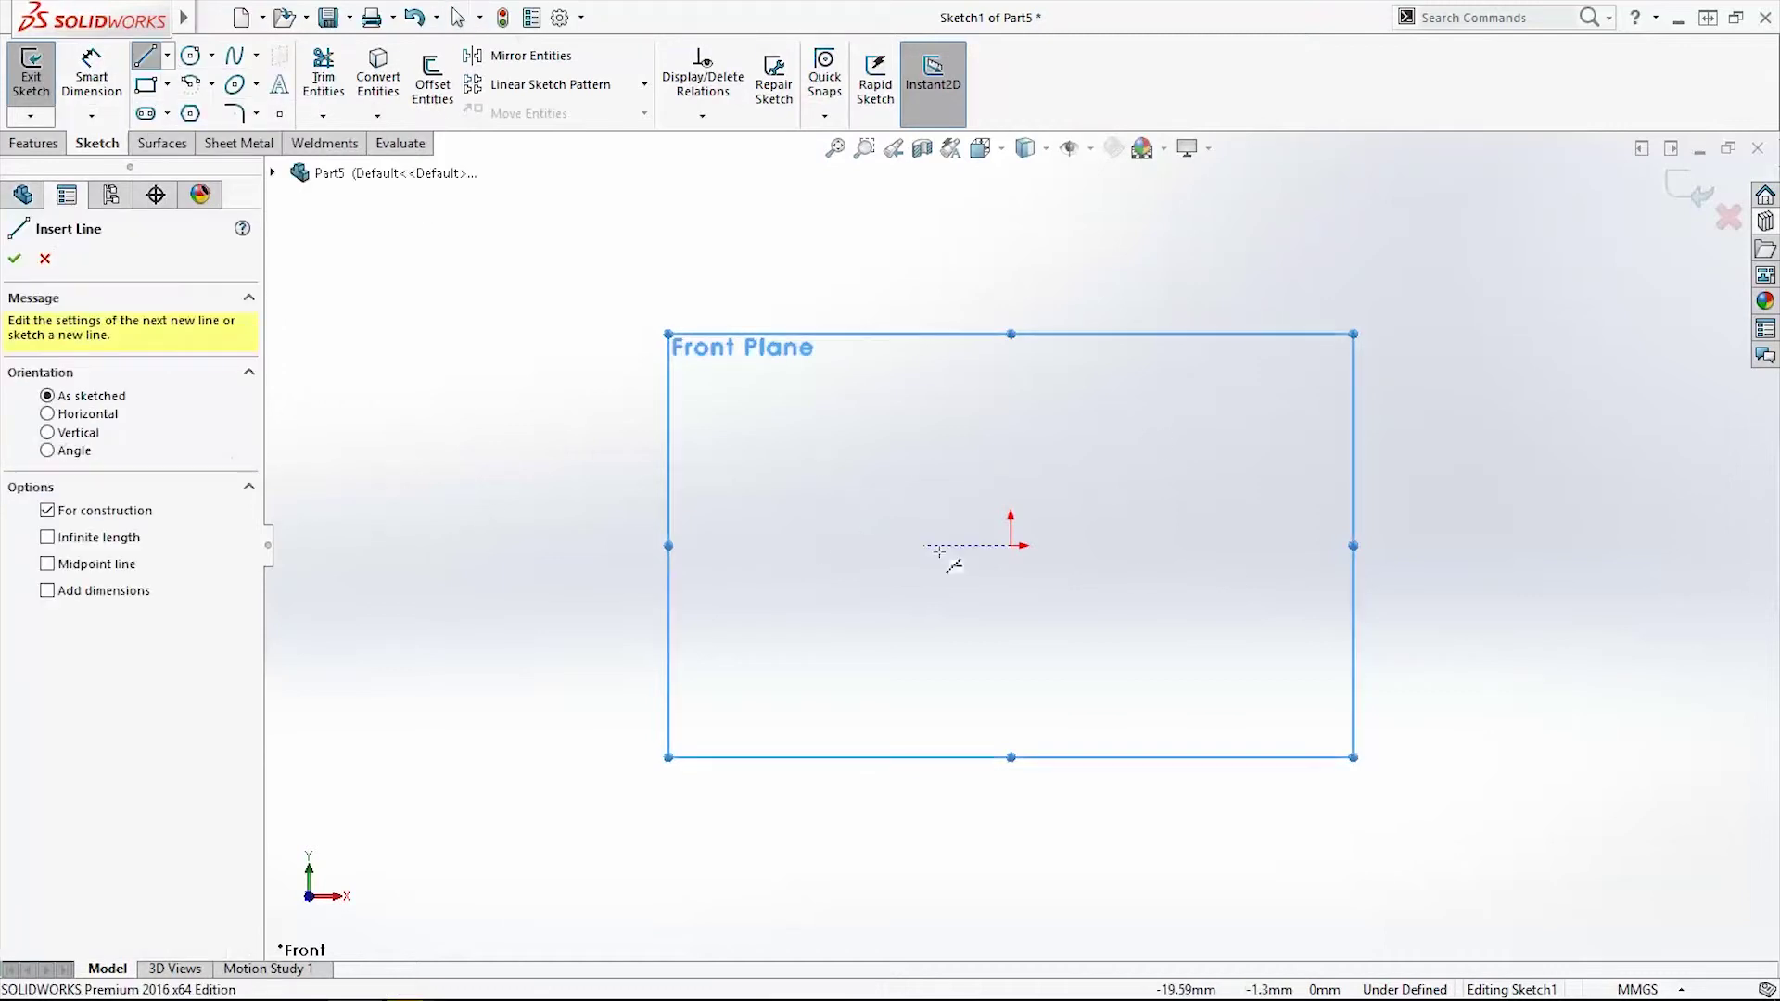
left_click(1014, 547)
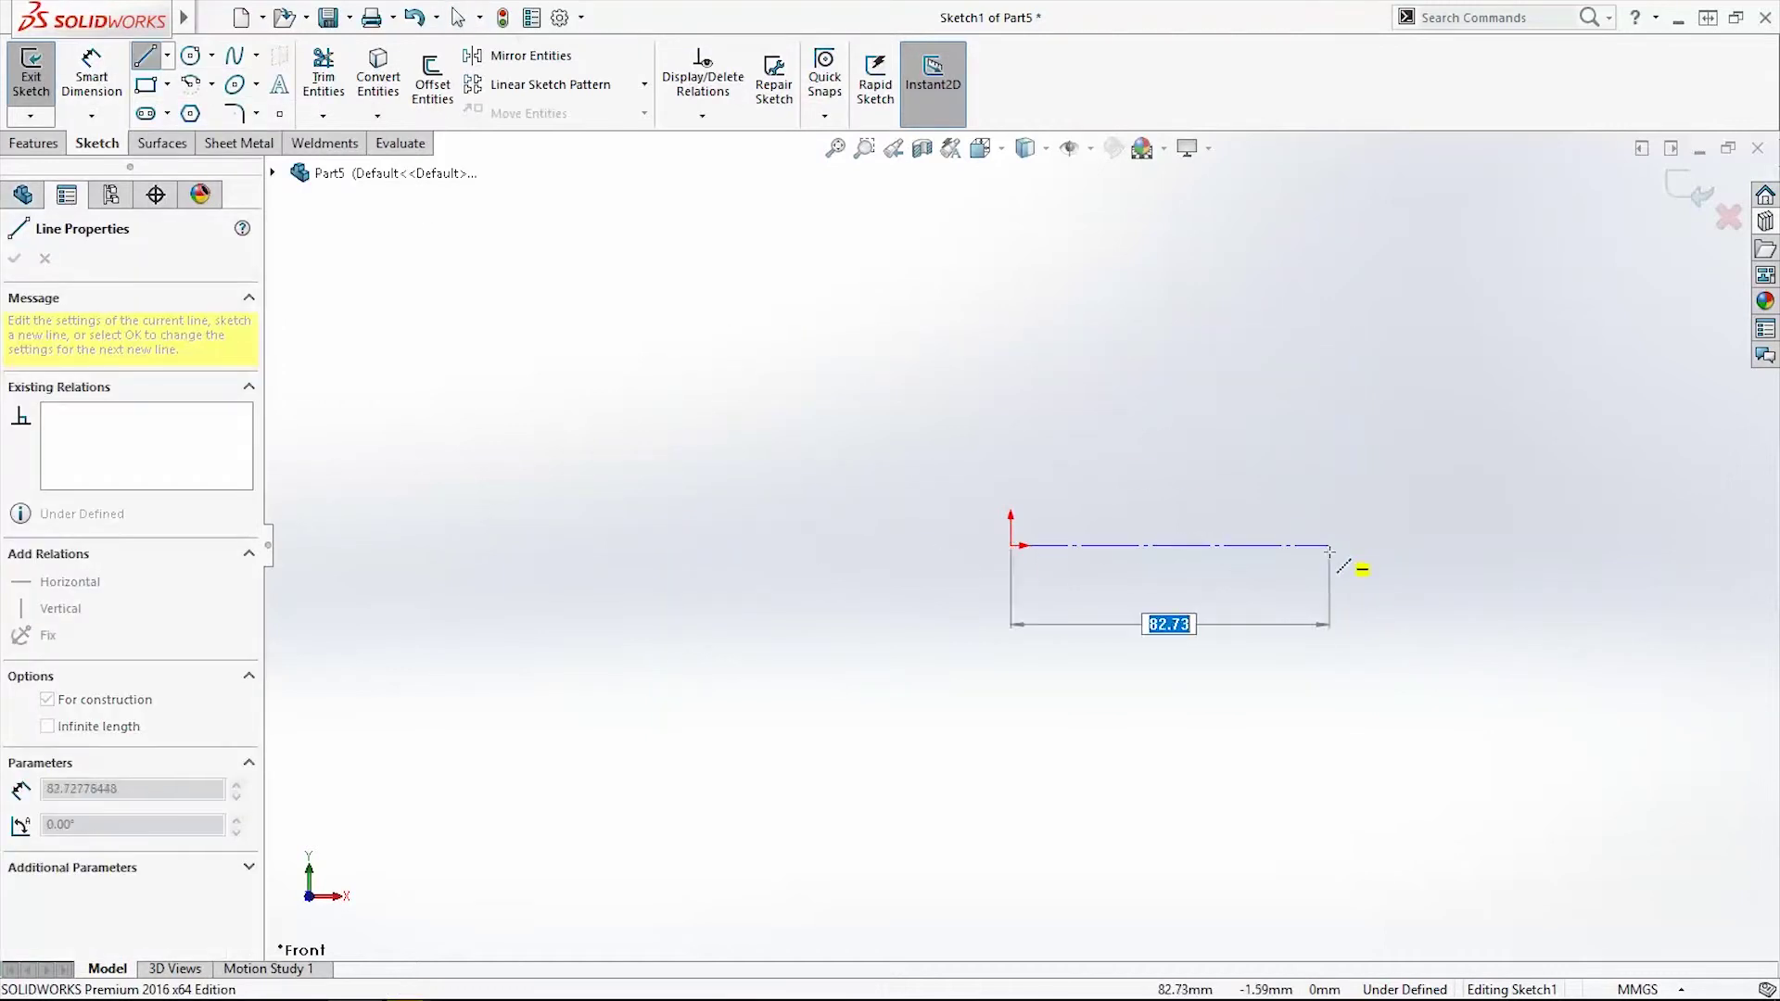
left_click(1451, 545)
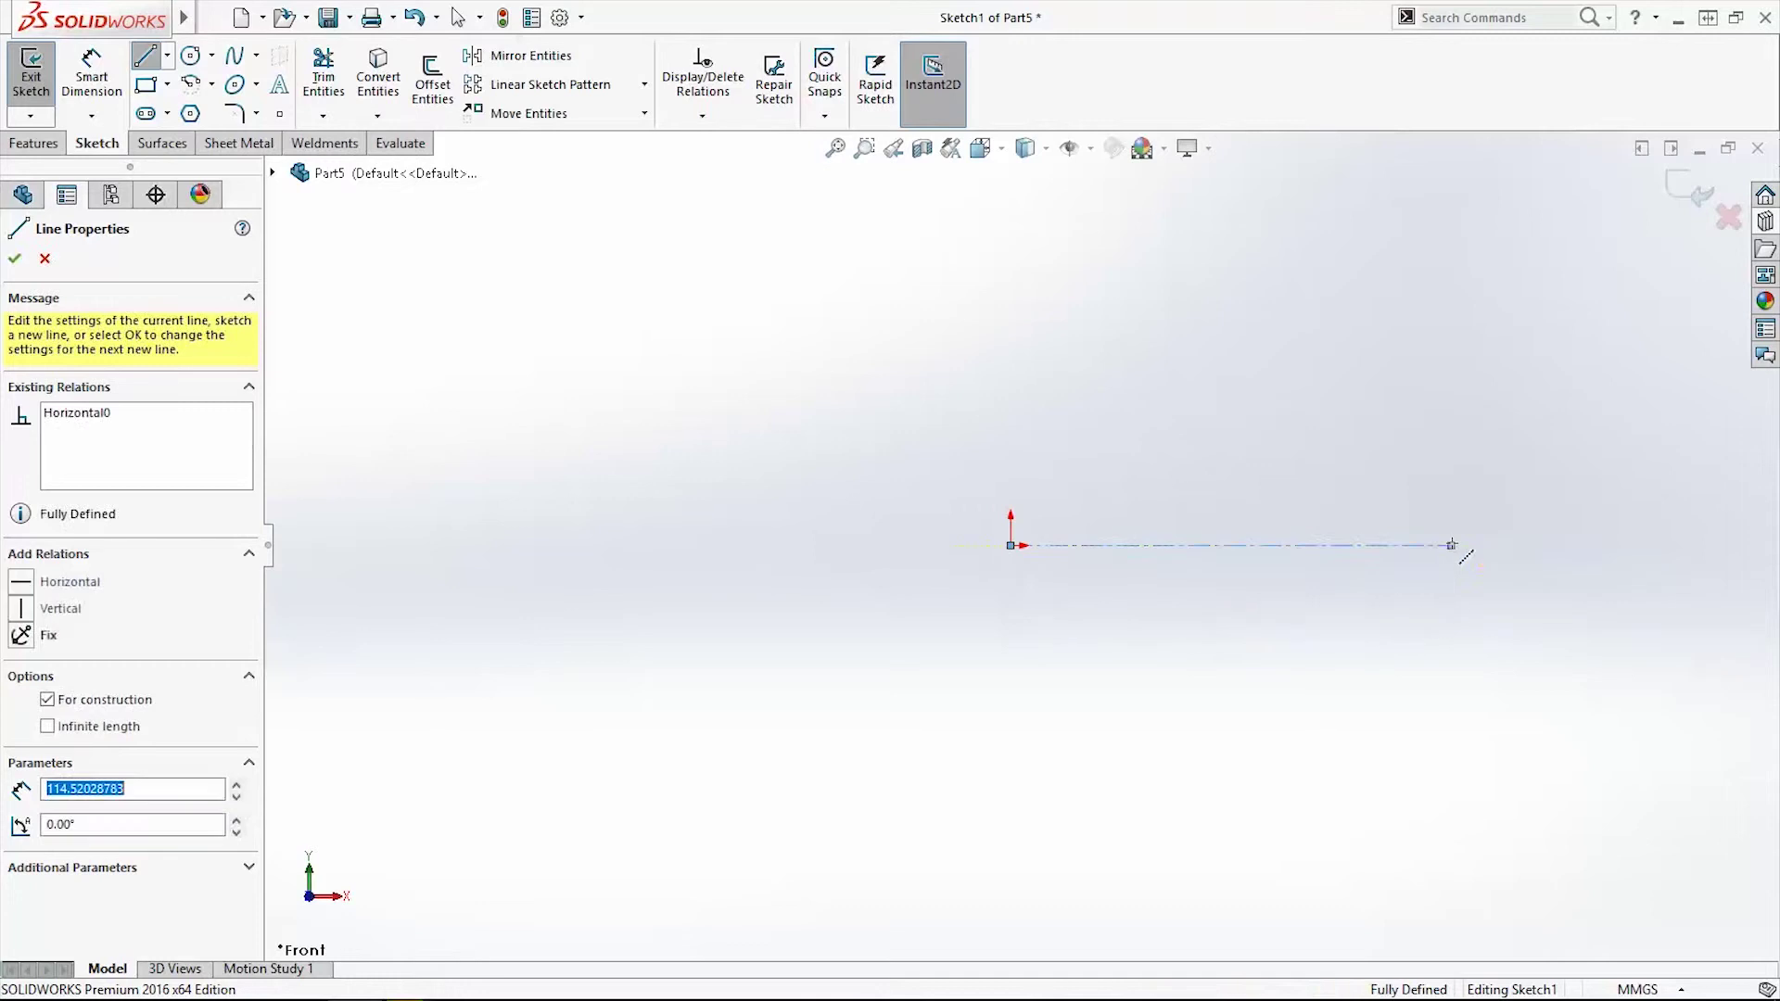
key("Escape")
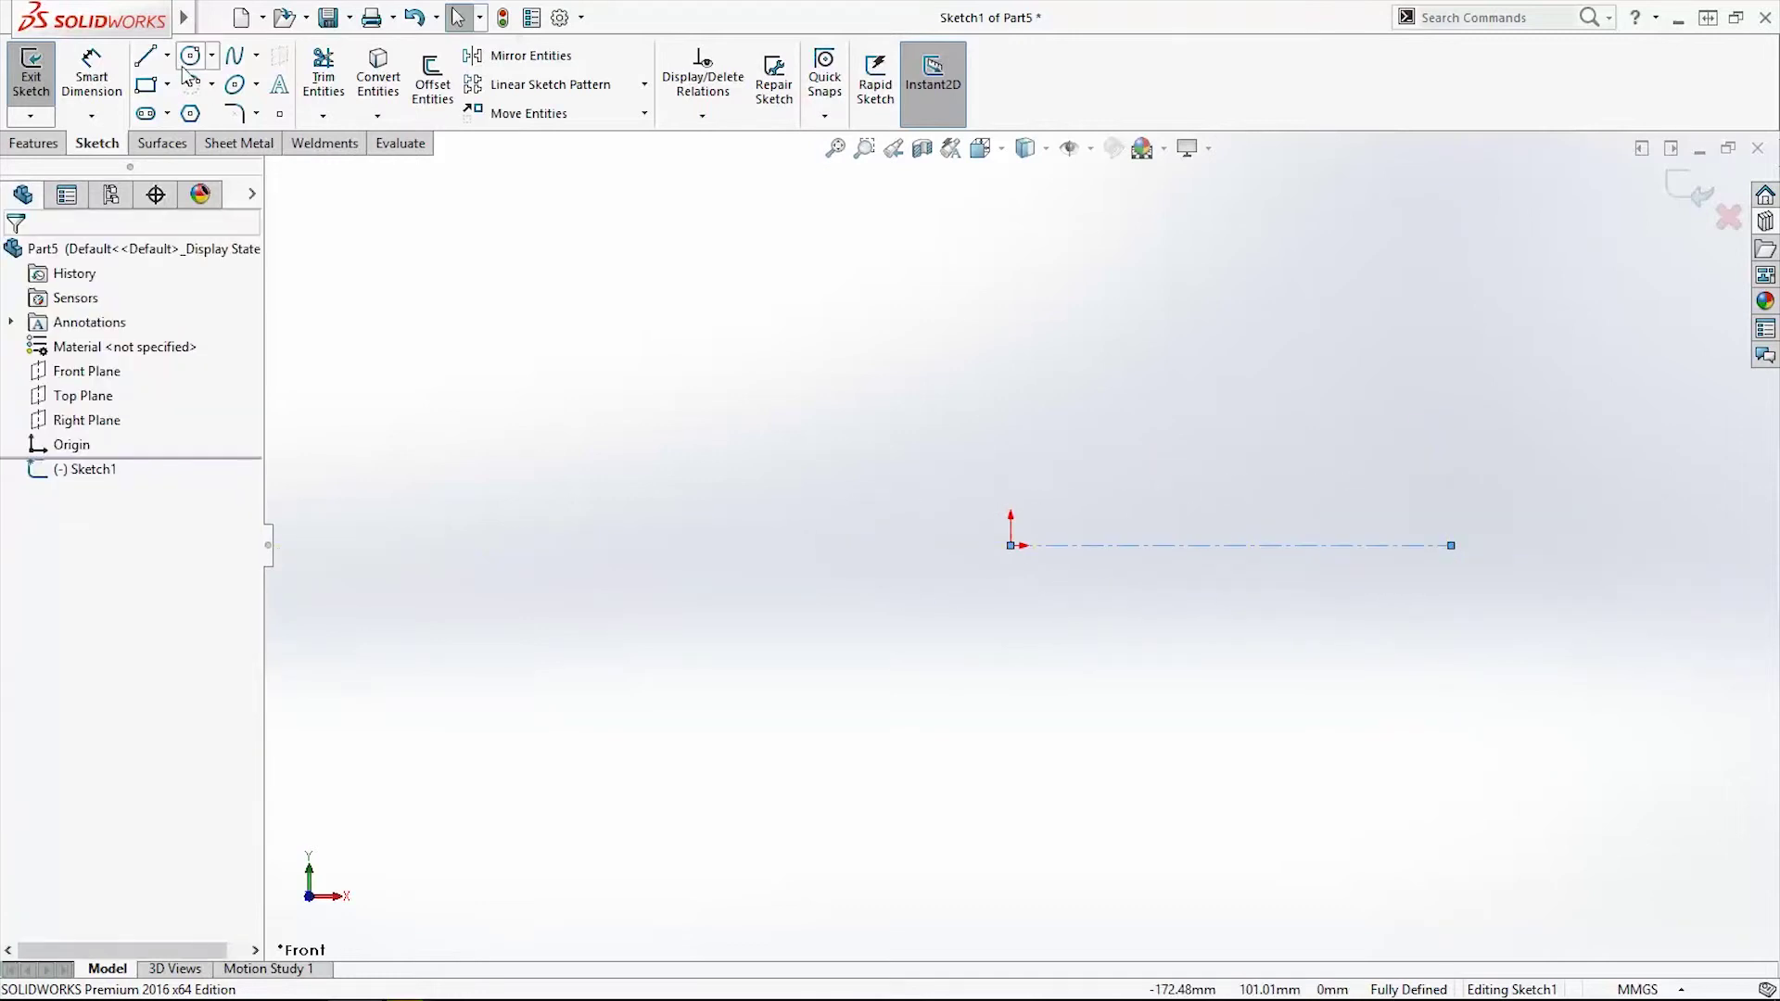
Draw a 300 mm vertical centerline rising from the origin
left_click(168, 56)
left_click(190, 108)
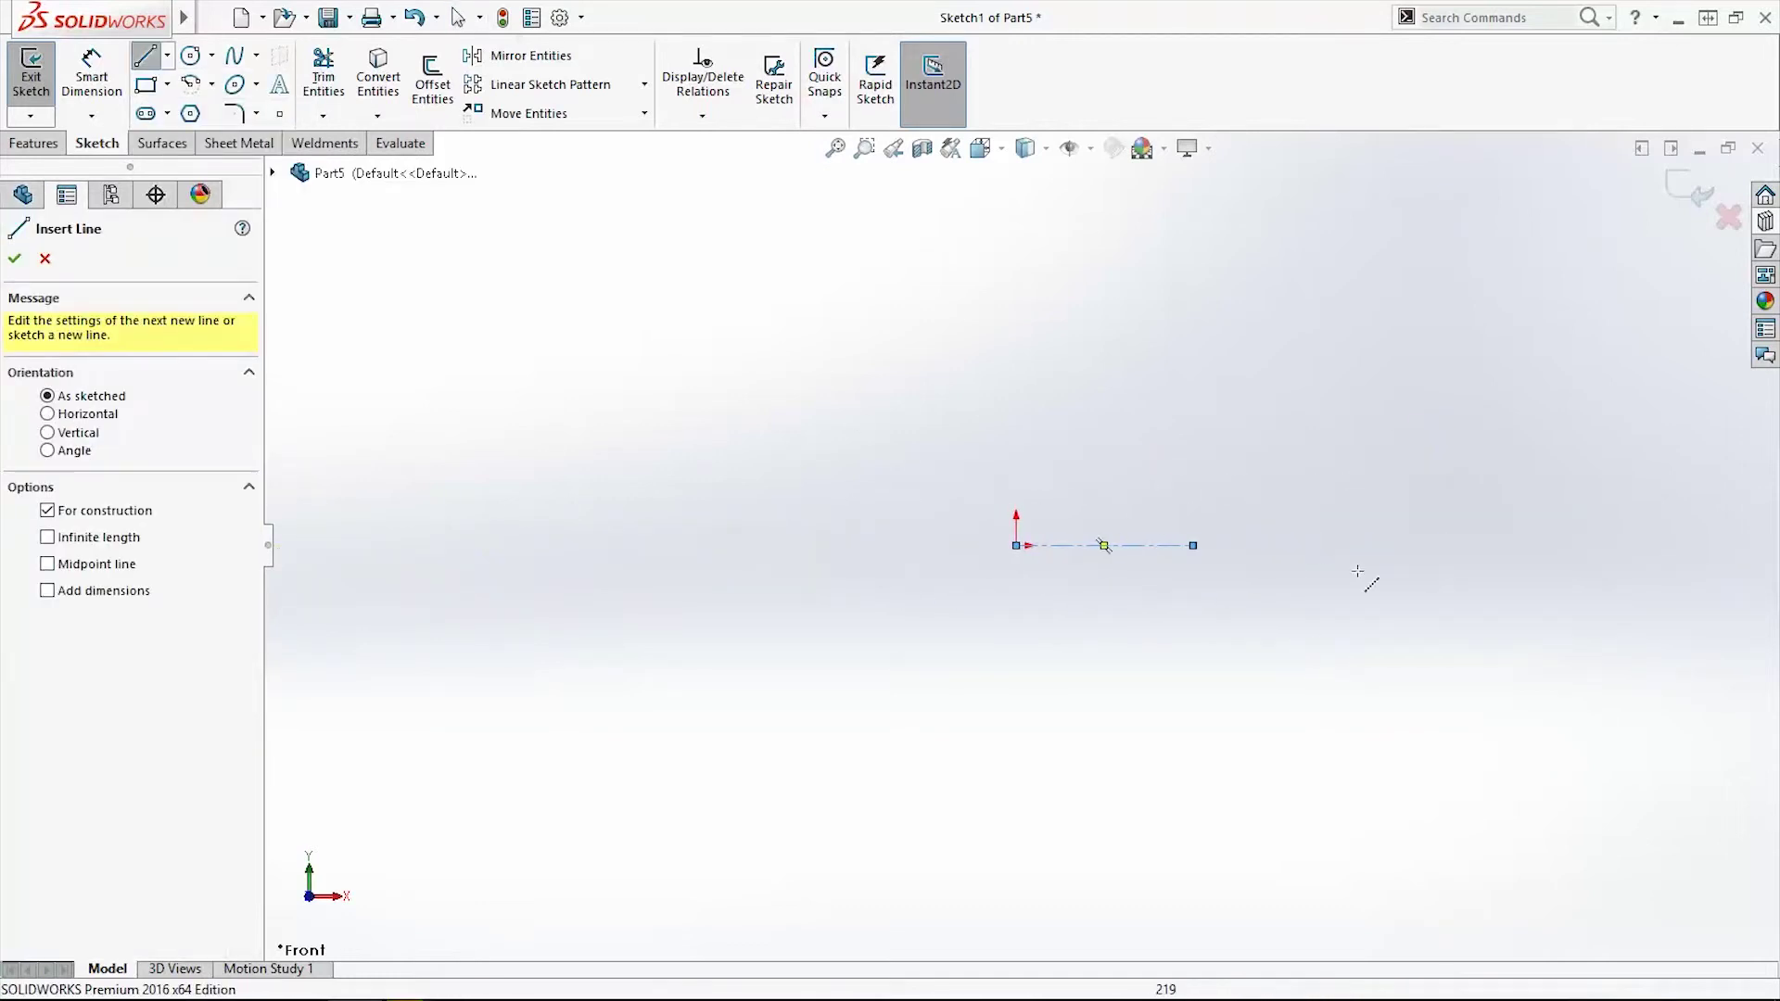
left_click(818, 791)
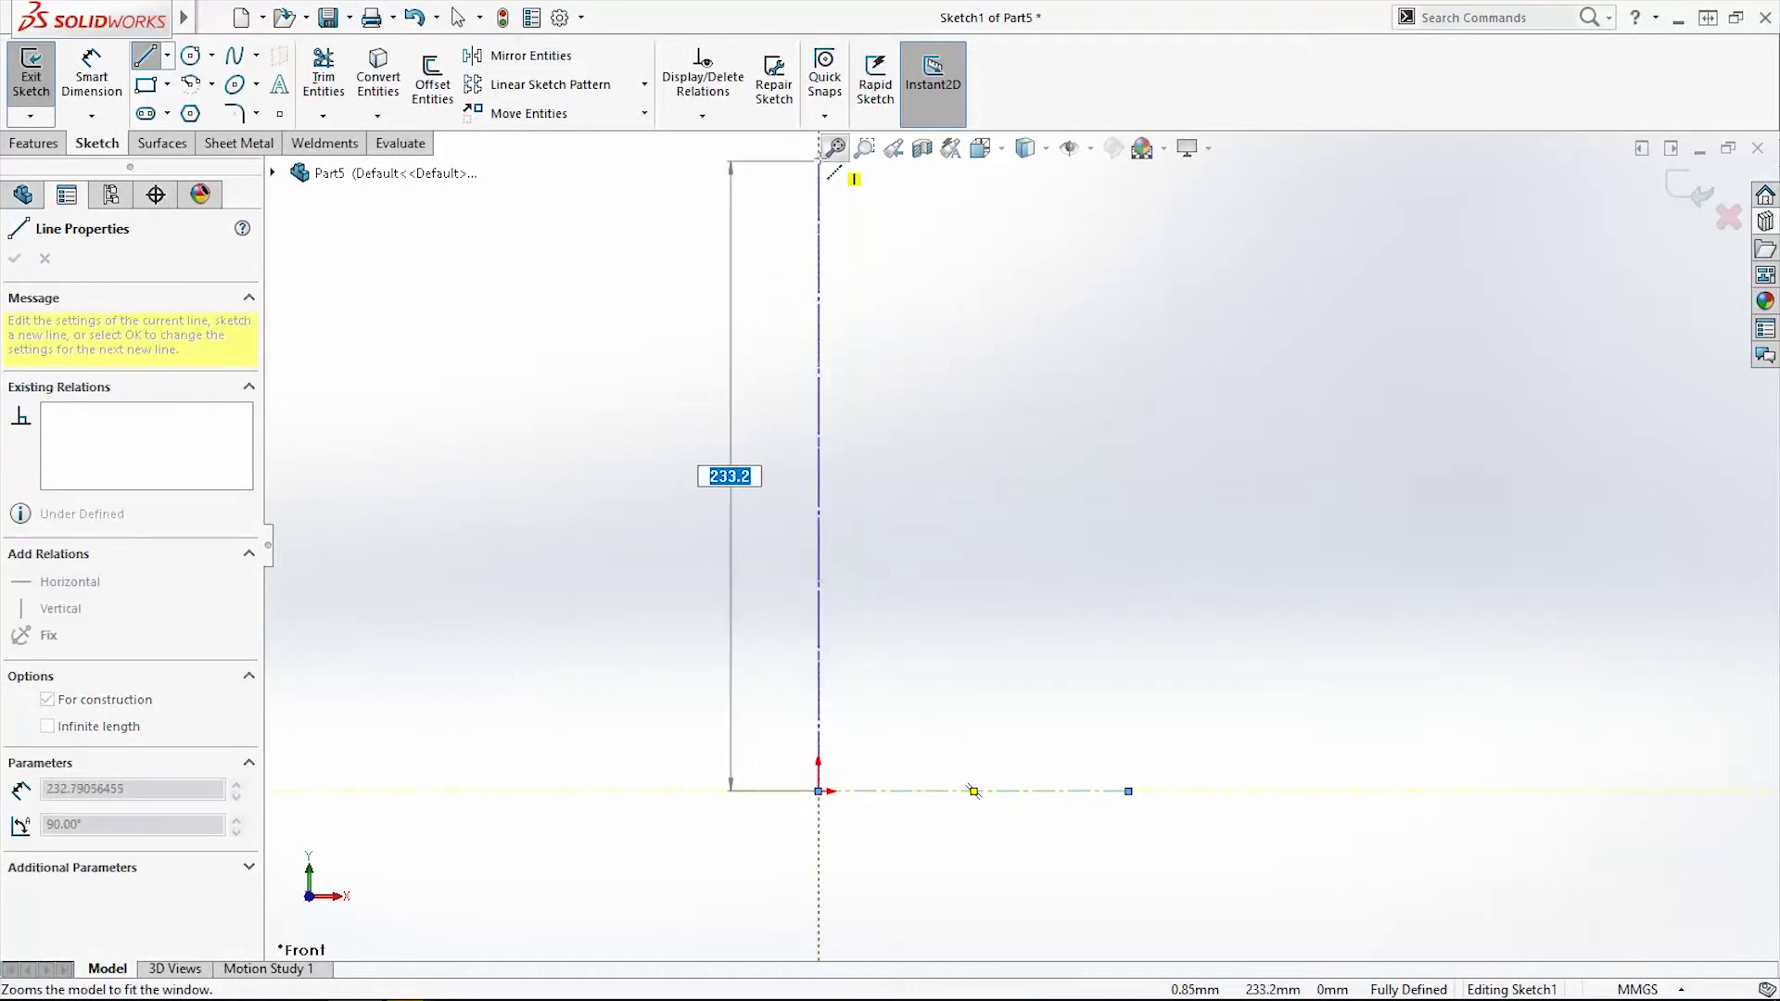
left_click(821, 172)
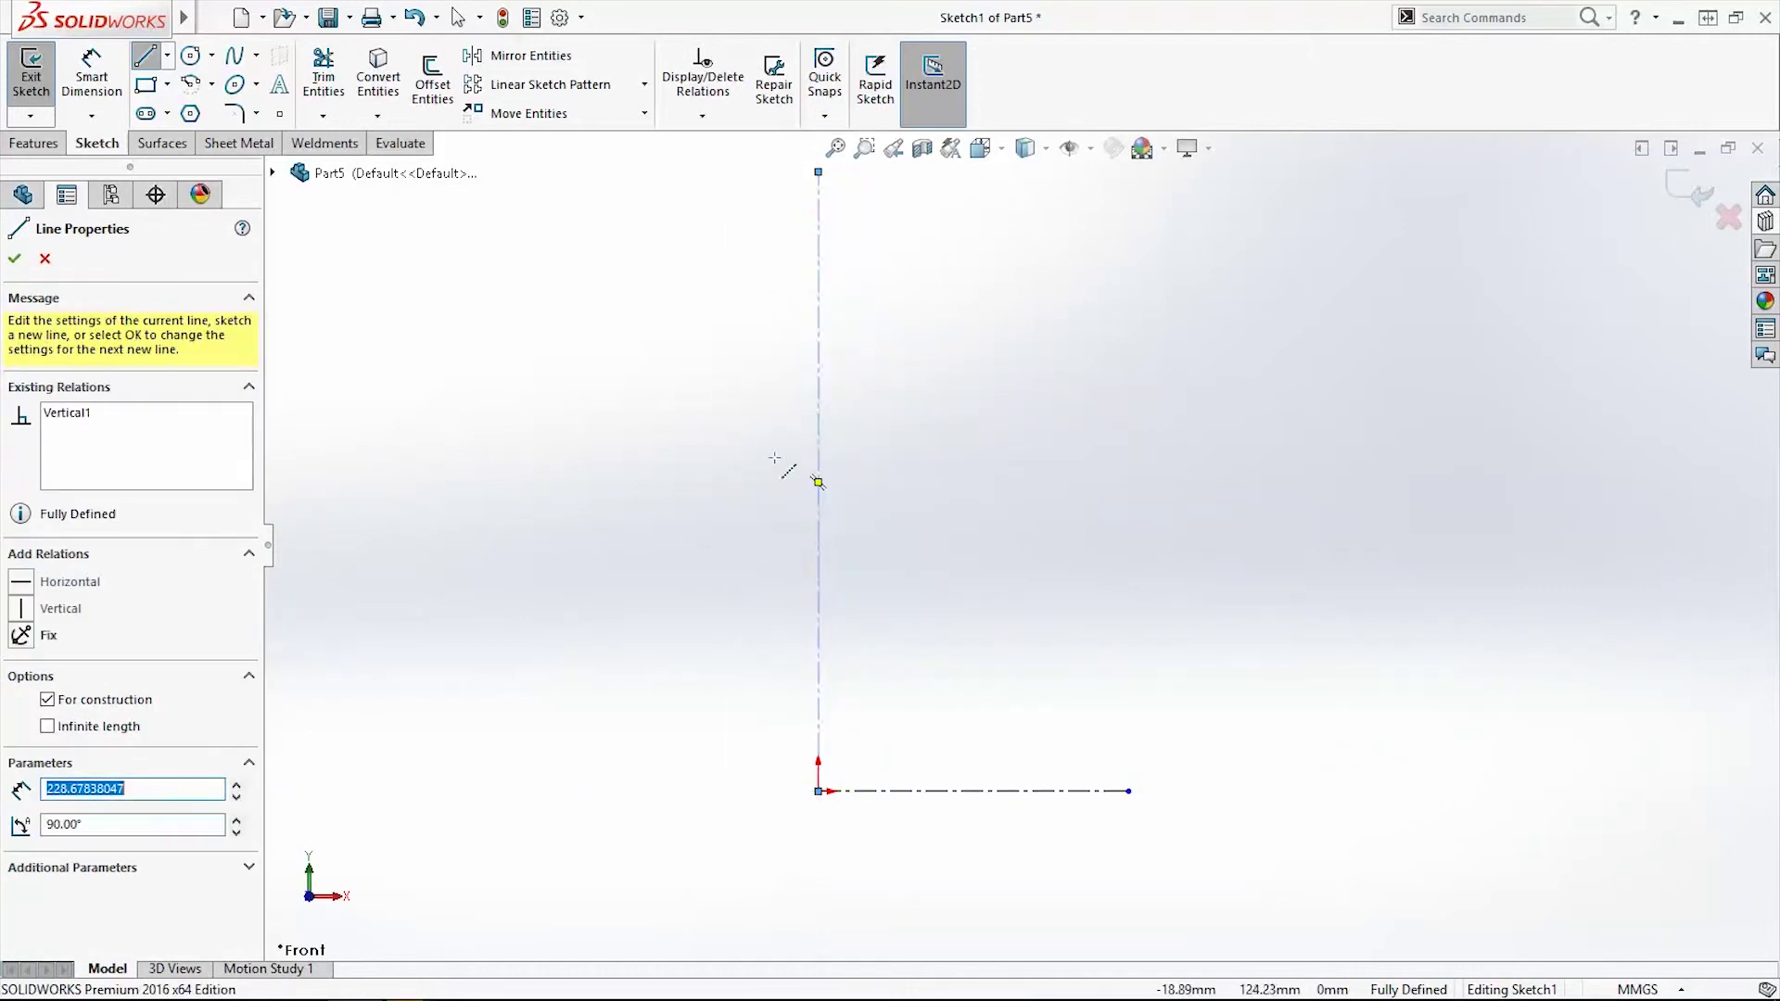
scroll(816, 492, "up", 3)
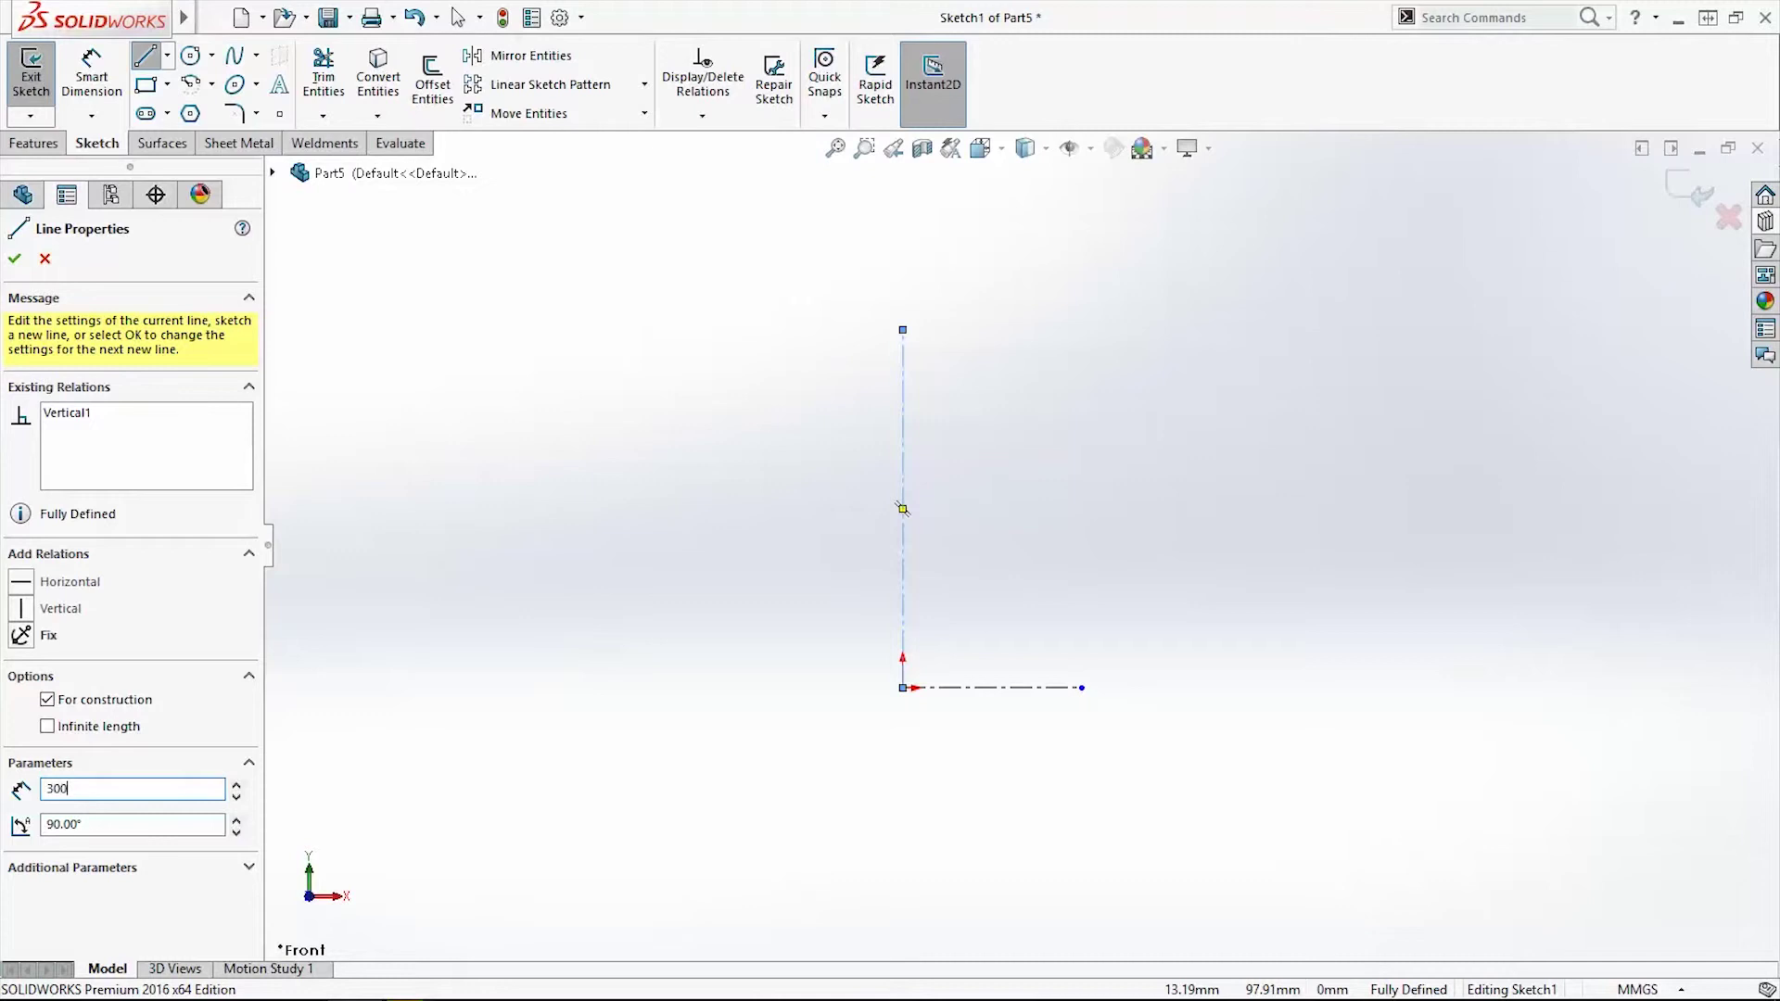
key("Escape")
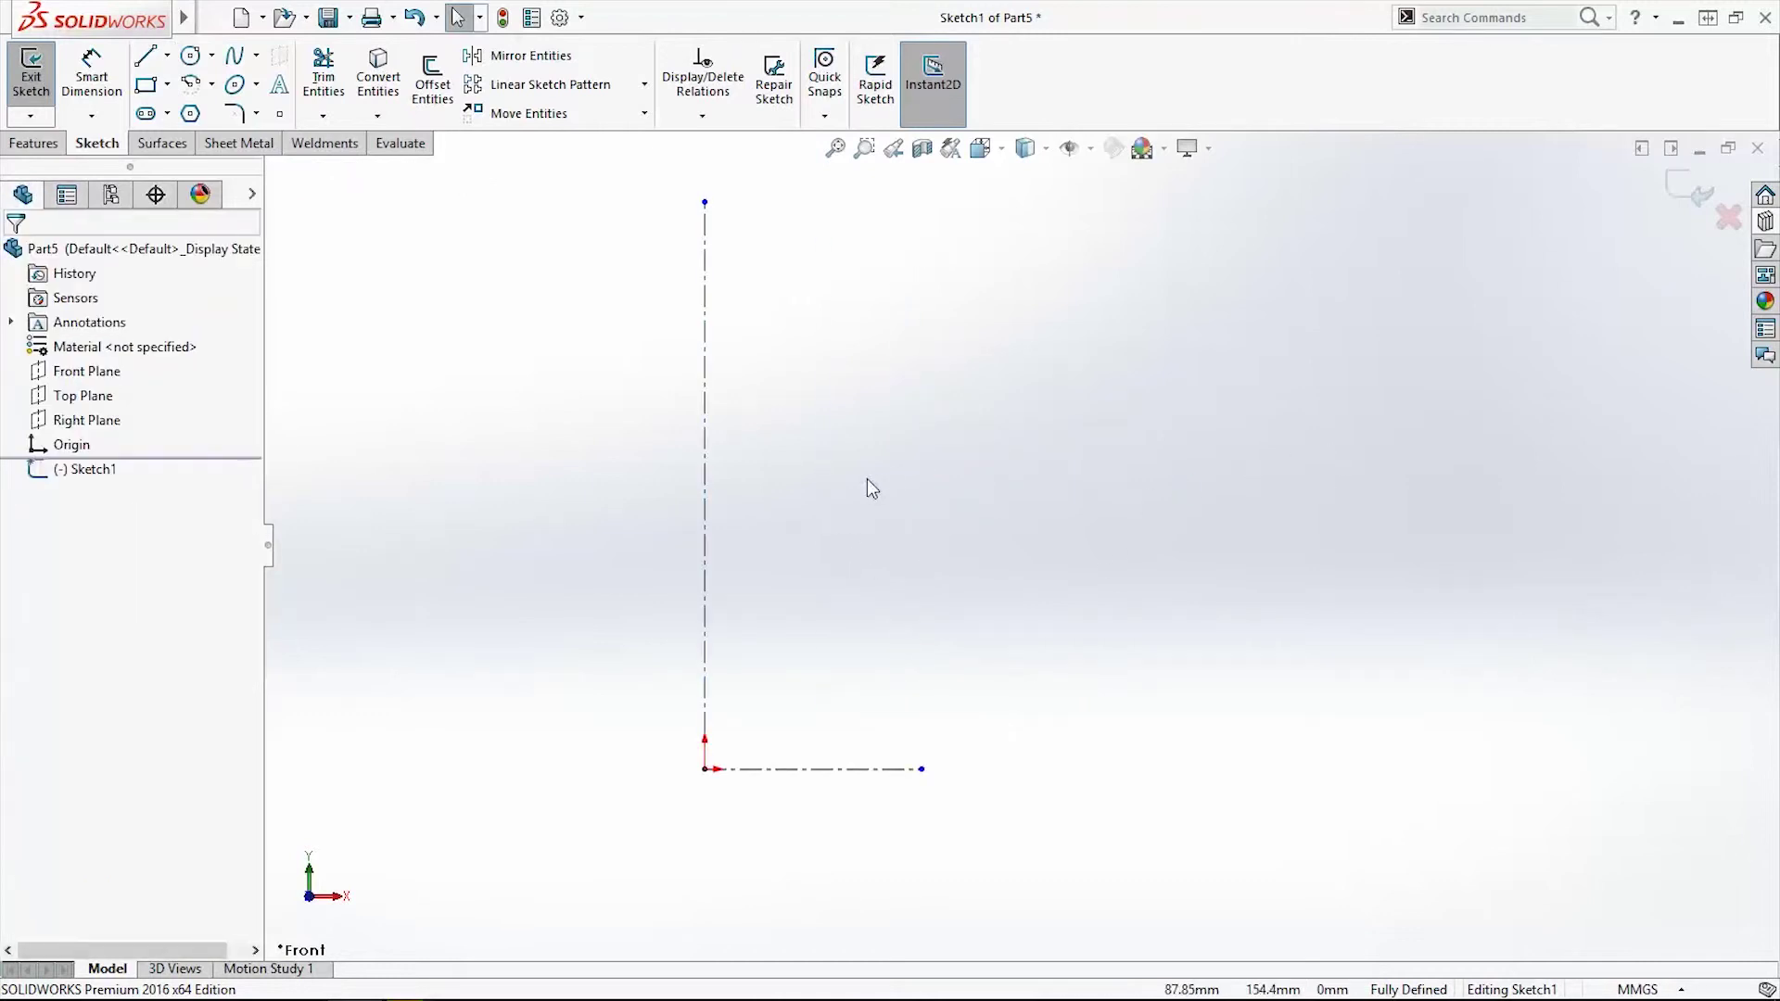
scroll(771, 584, "down", 1)
scroll(902, 429, "up", 1)
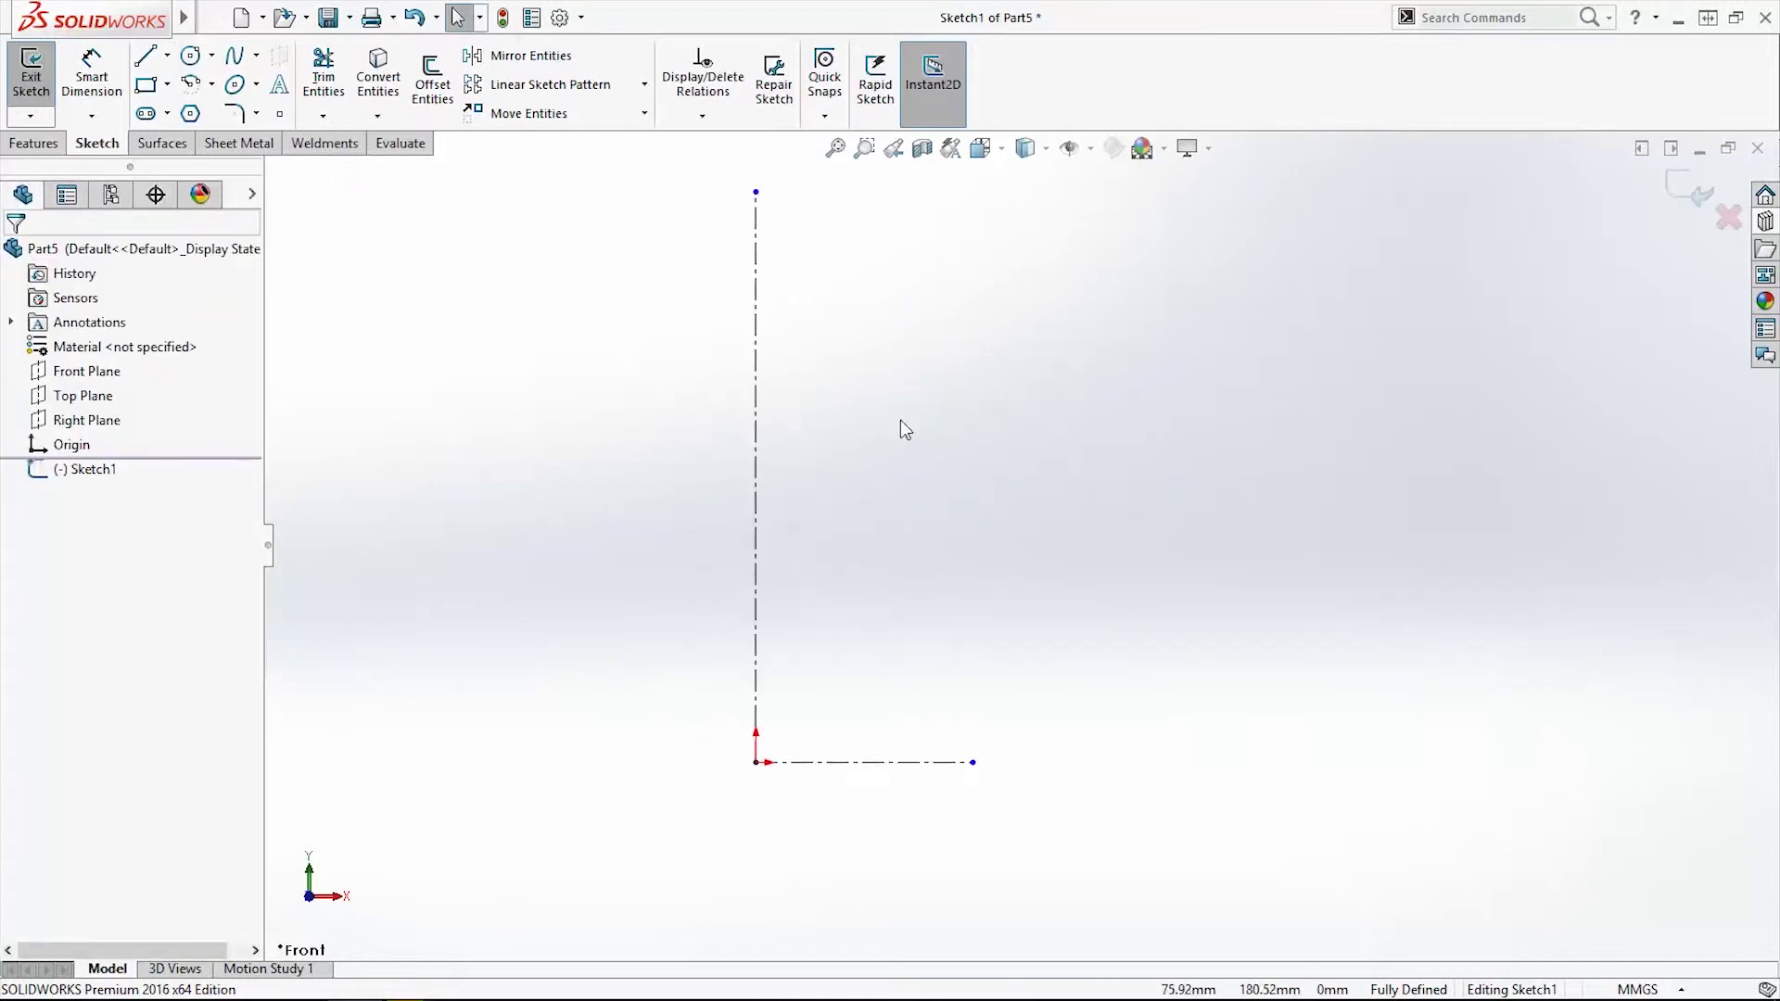
scroll(970, 516, "down", 1)
scroll(1044, 540, "up", 1)
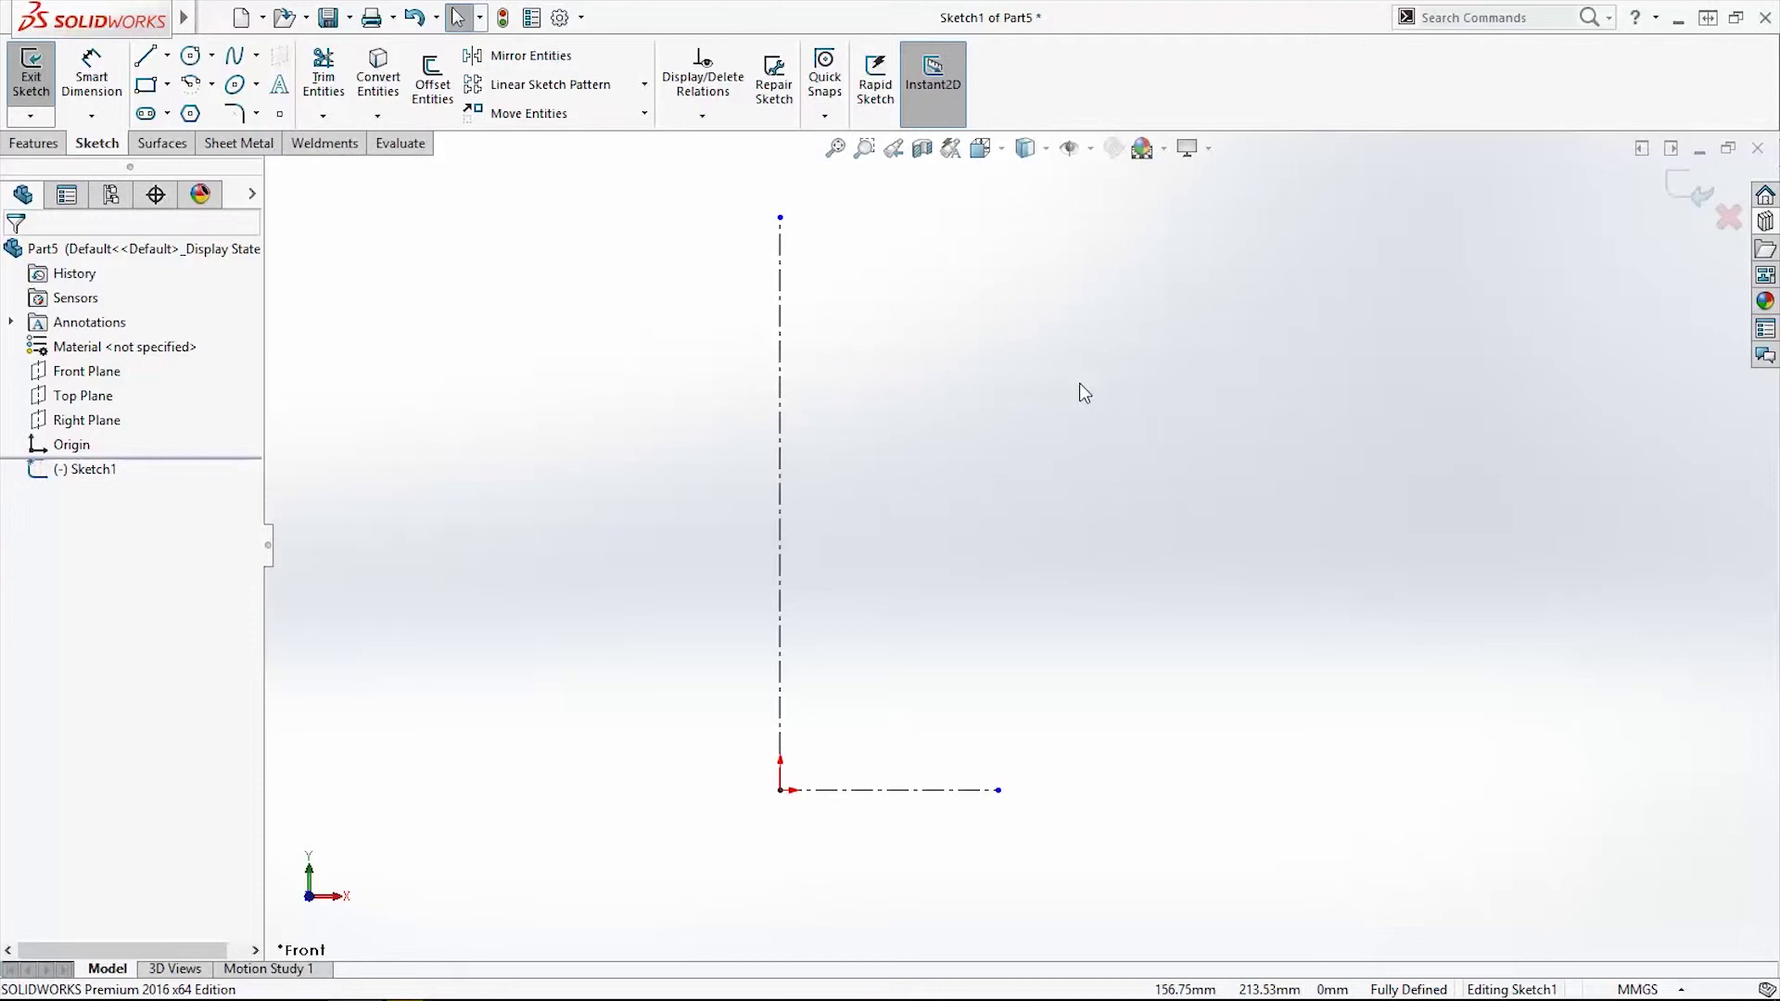
Draw a horizontal line out from the vertical centerline, joined to a short upward vertical line
left_click(146, 56)
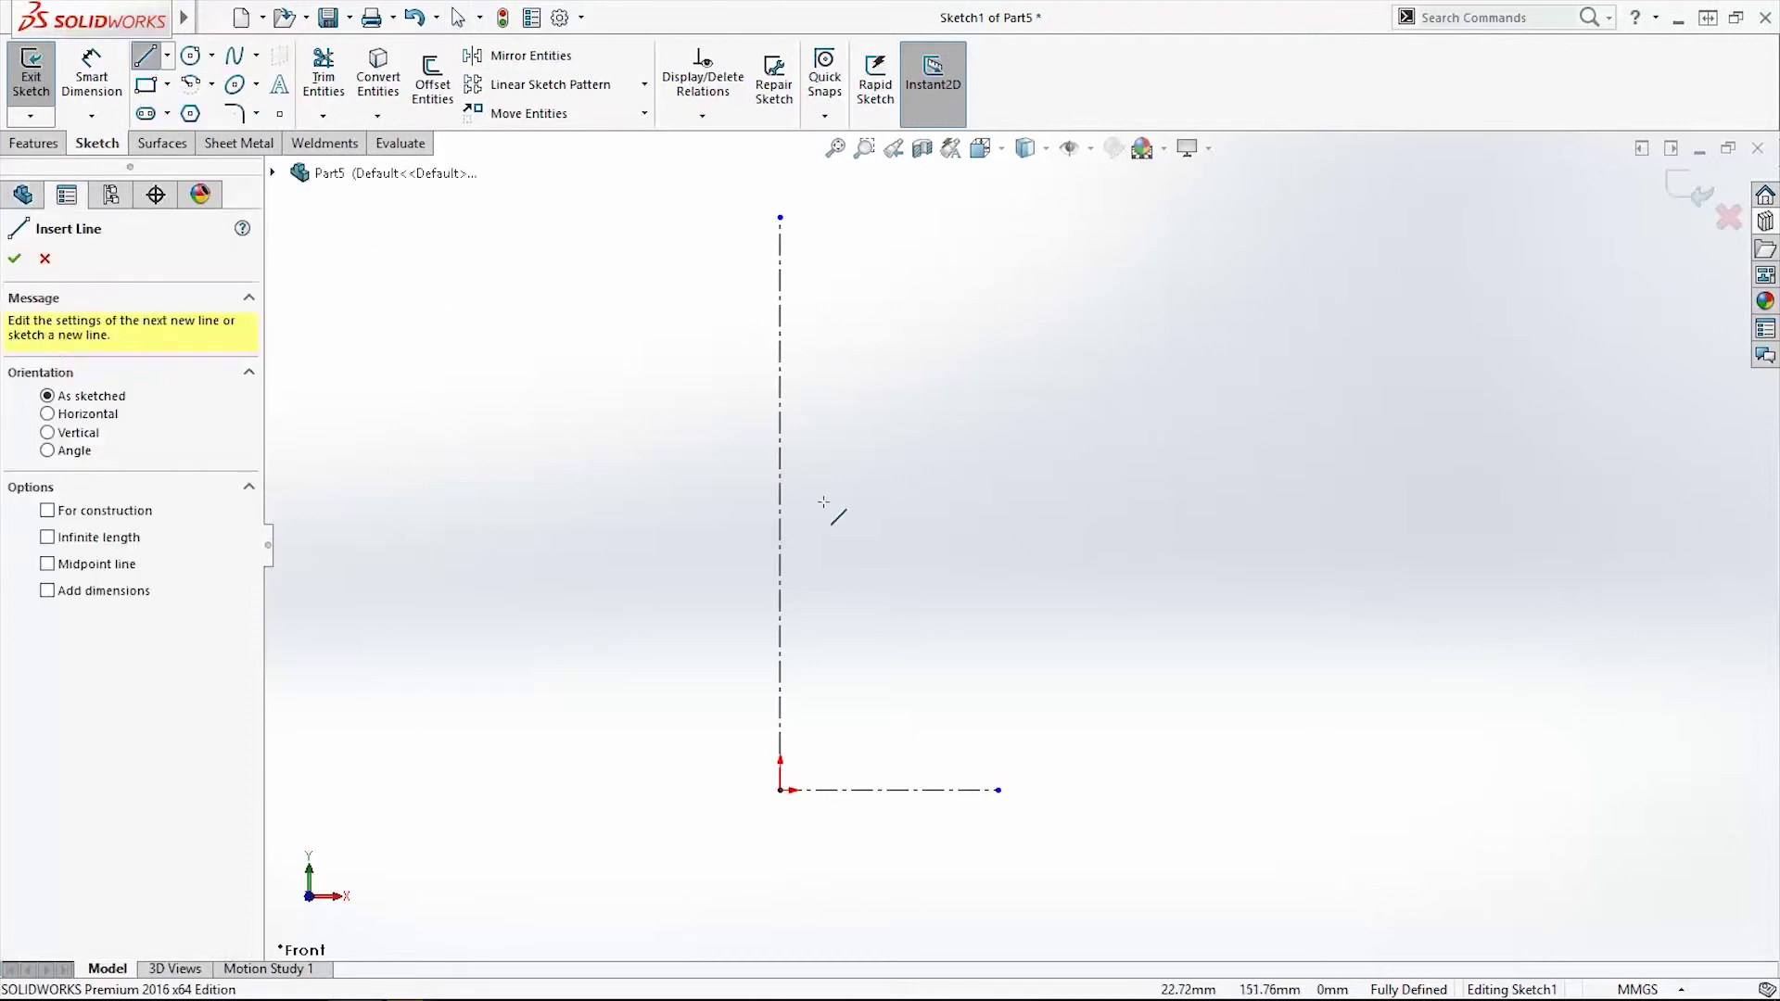
left_click(780, 620)
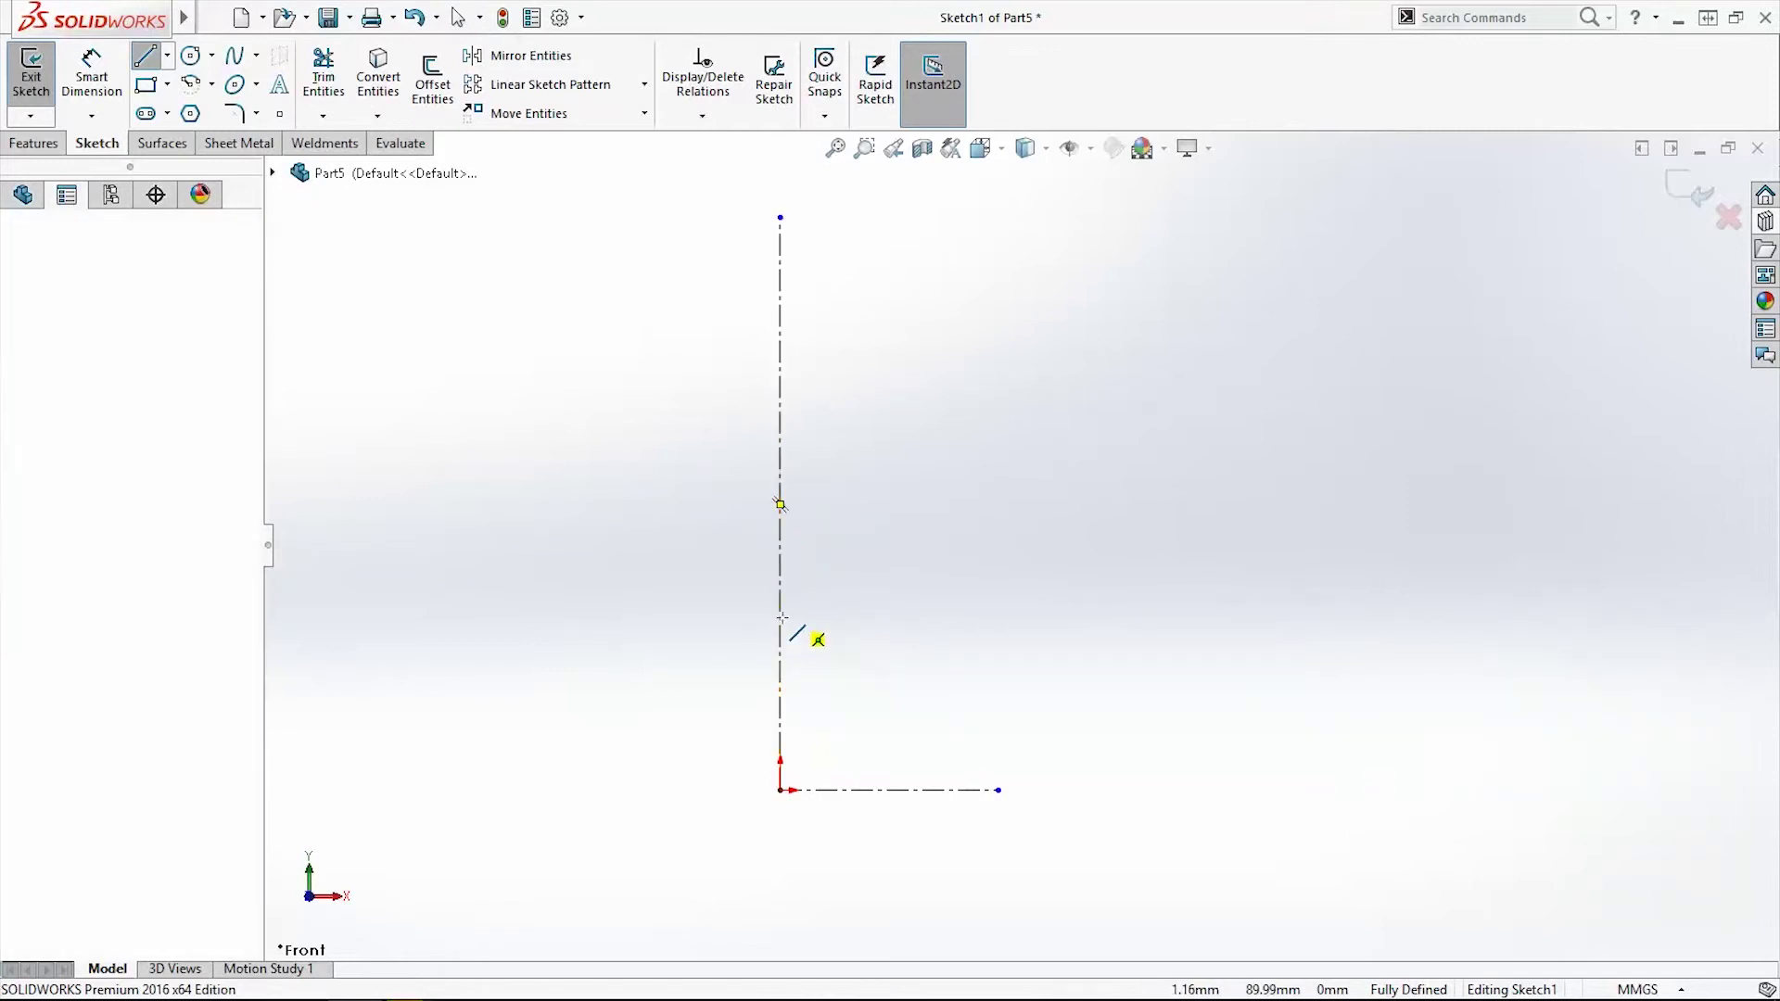
left_click(864, 619)
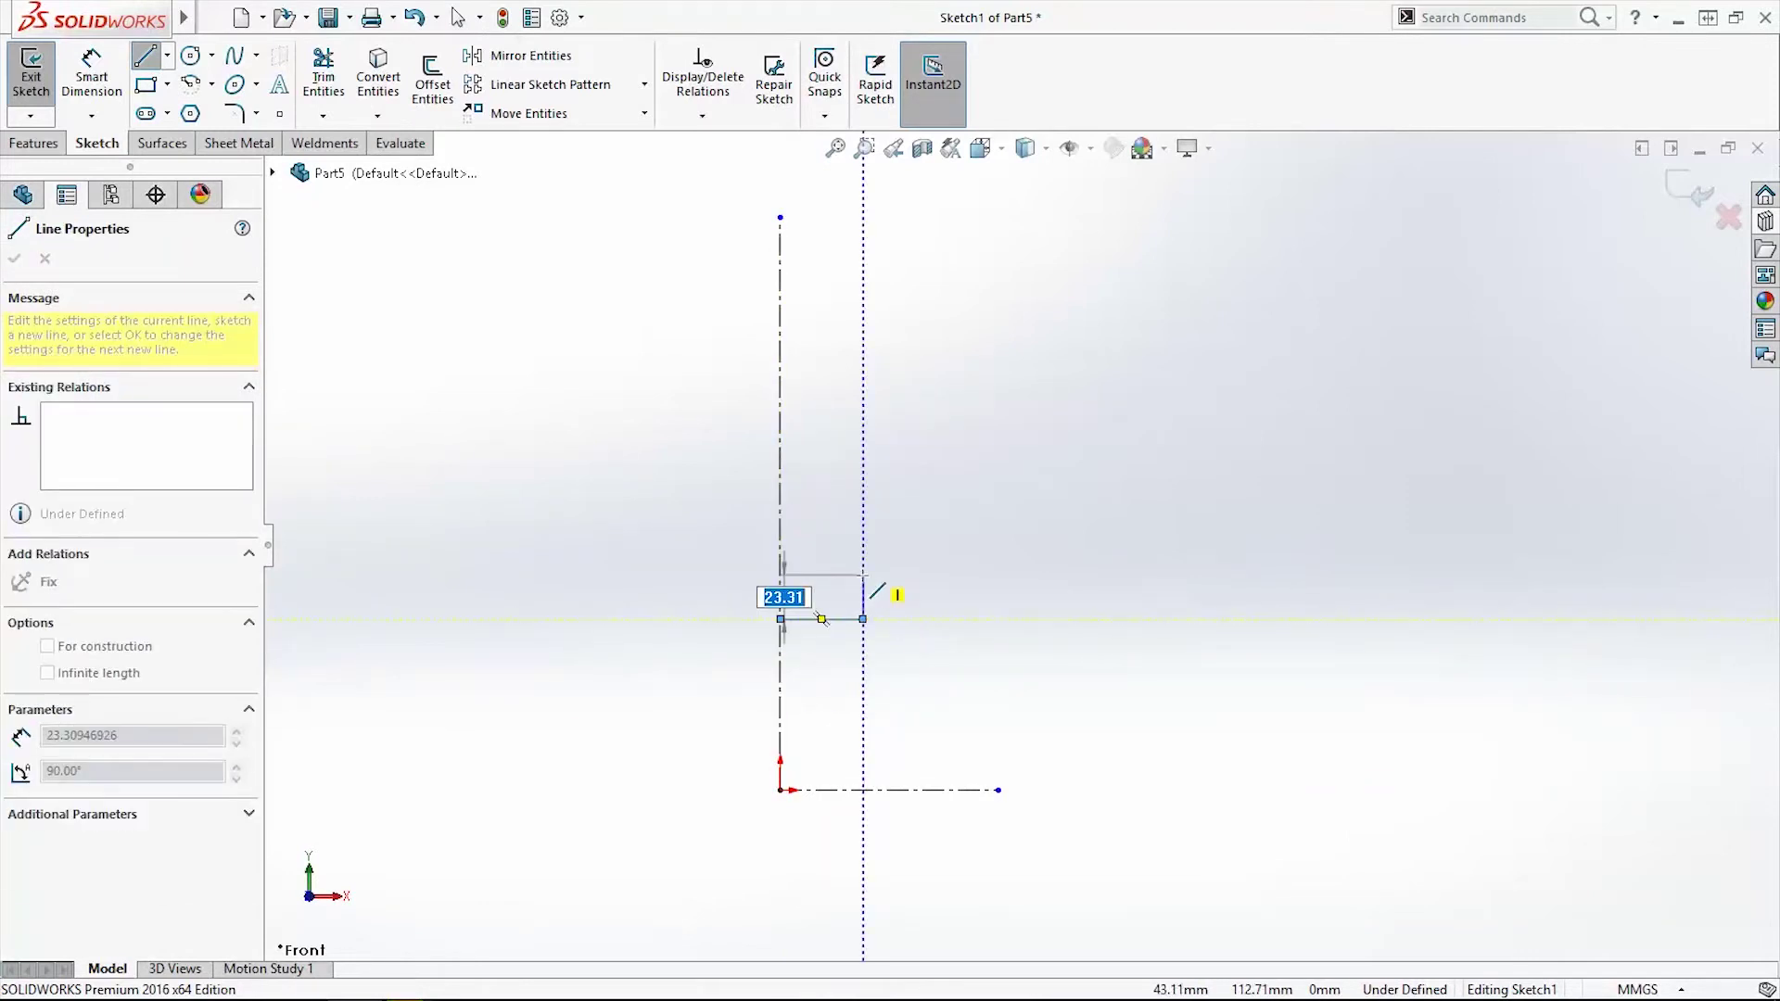
left_click(863, 562)
key("Escape")
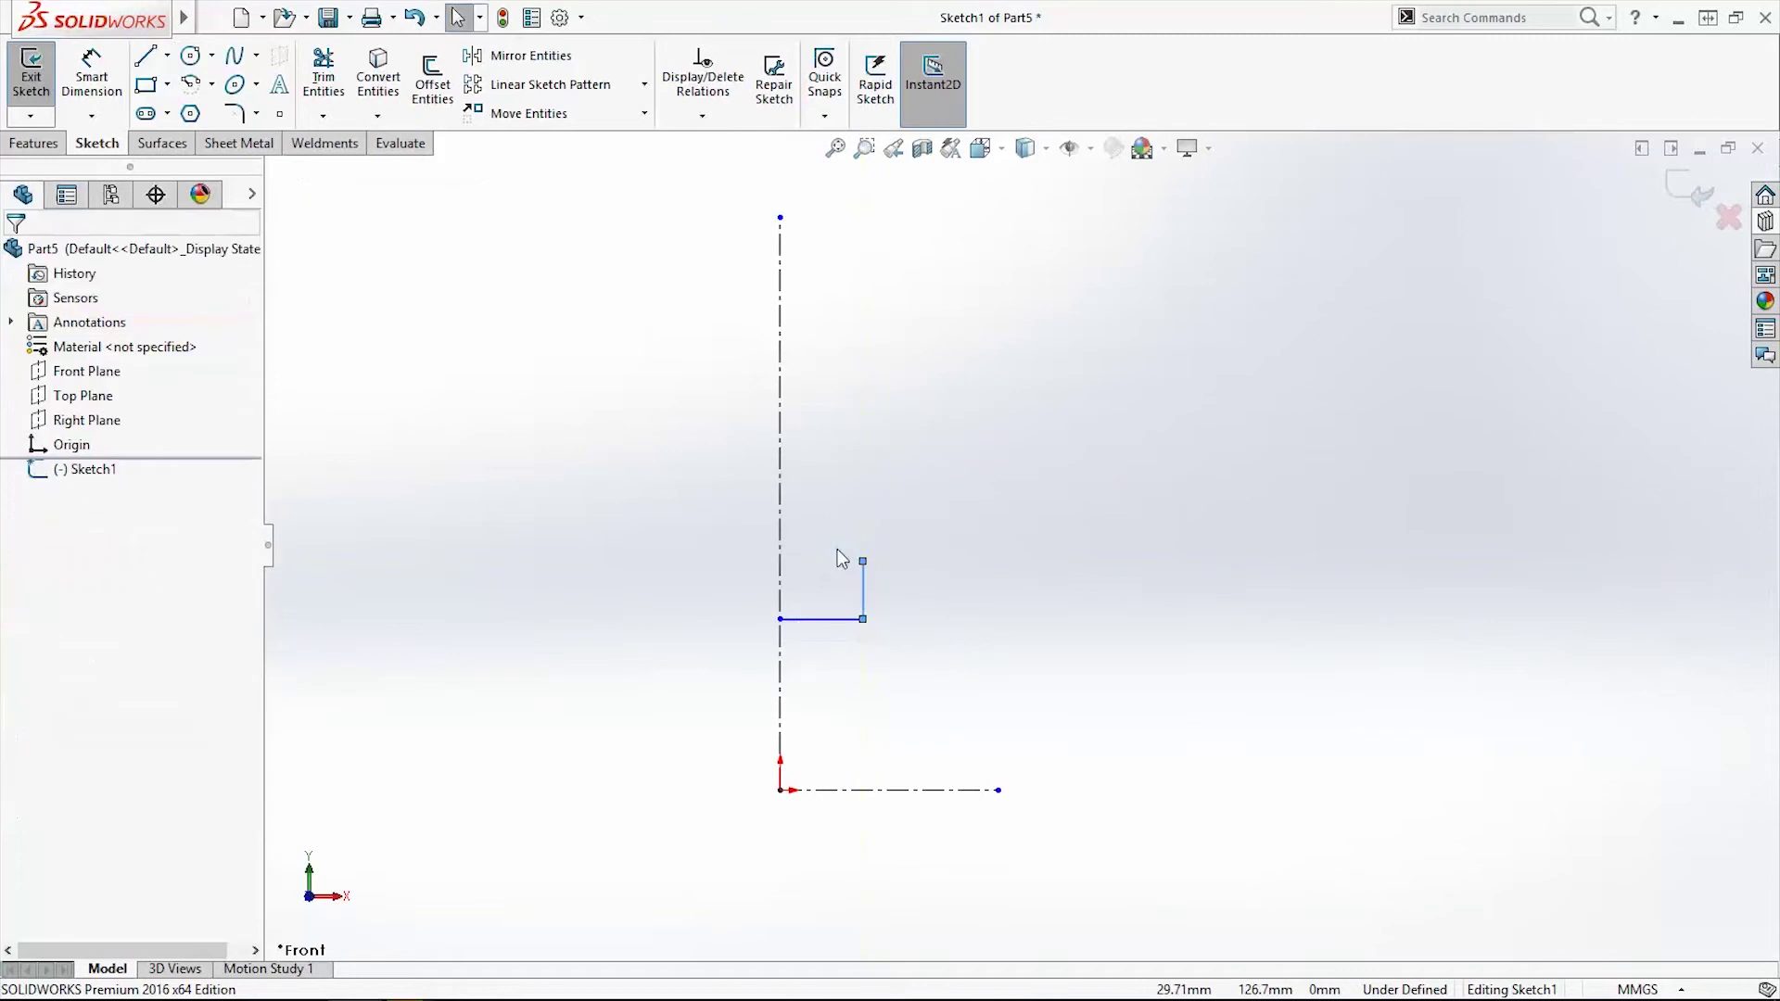
Dimension the horizontal line's distance from the centerline as 60, discarding misplaced attempts
left_click(92, 79)
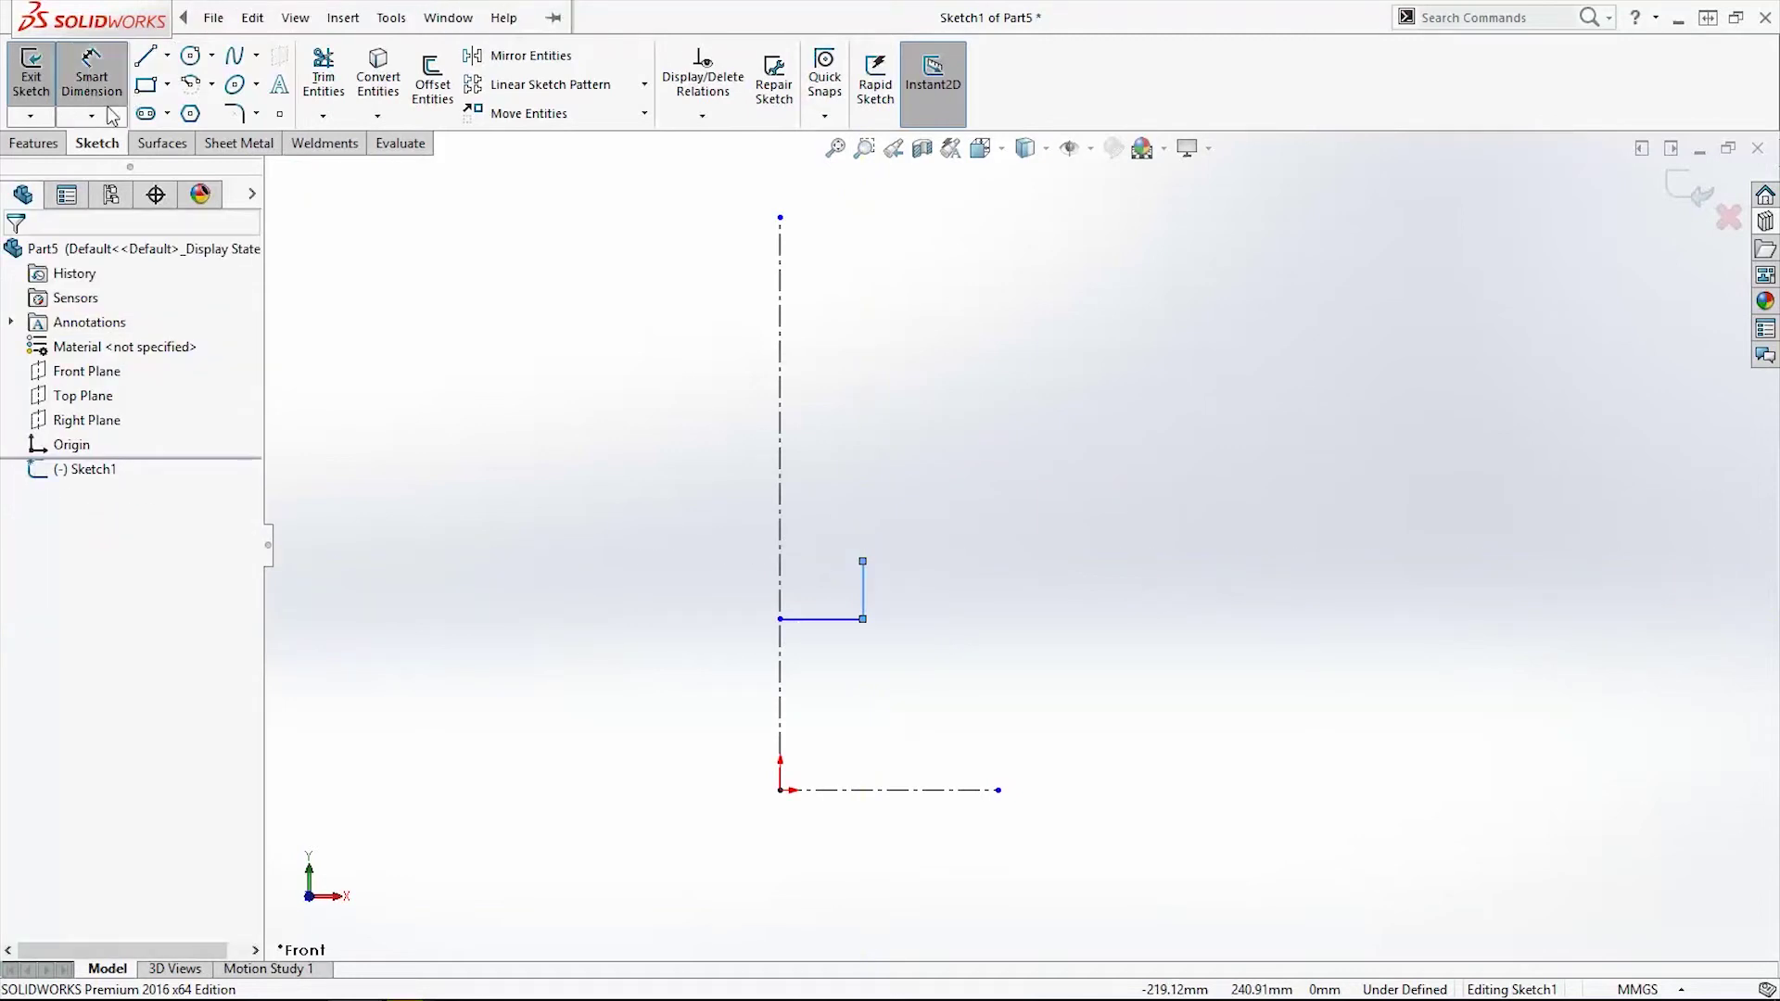
left_click(863, 590)
left_click(927, 654)
key("Escape")
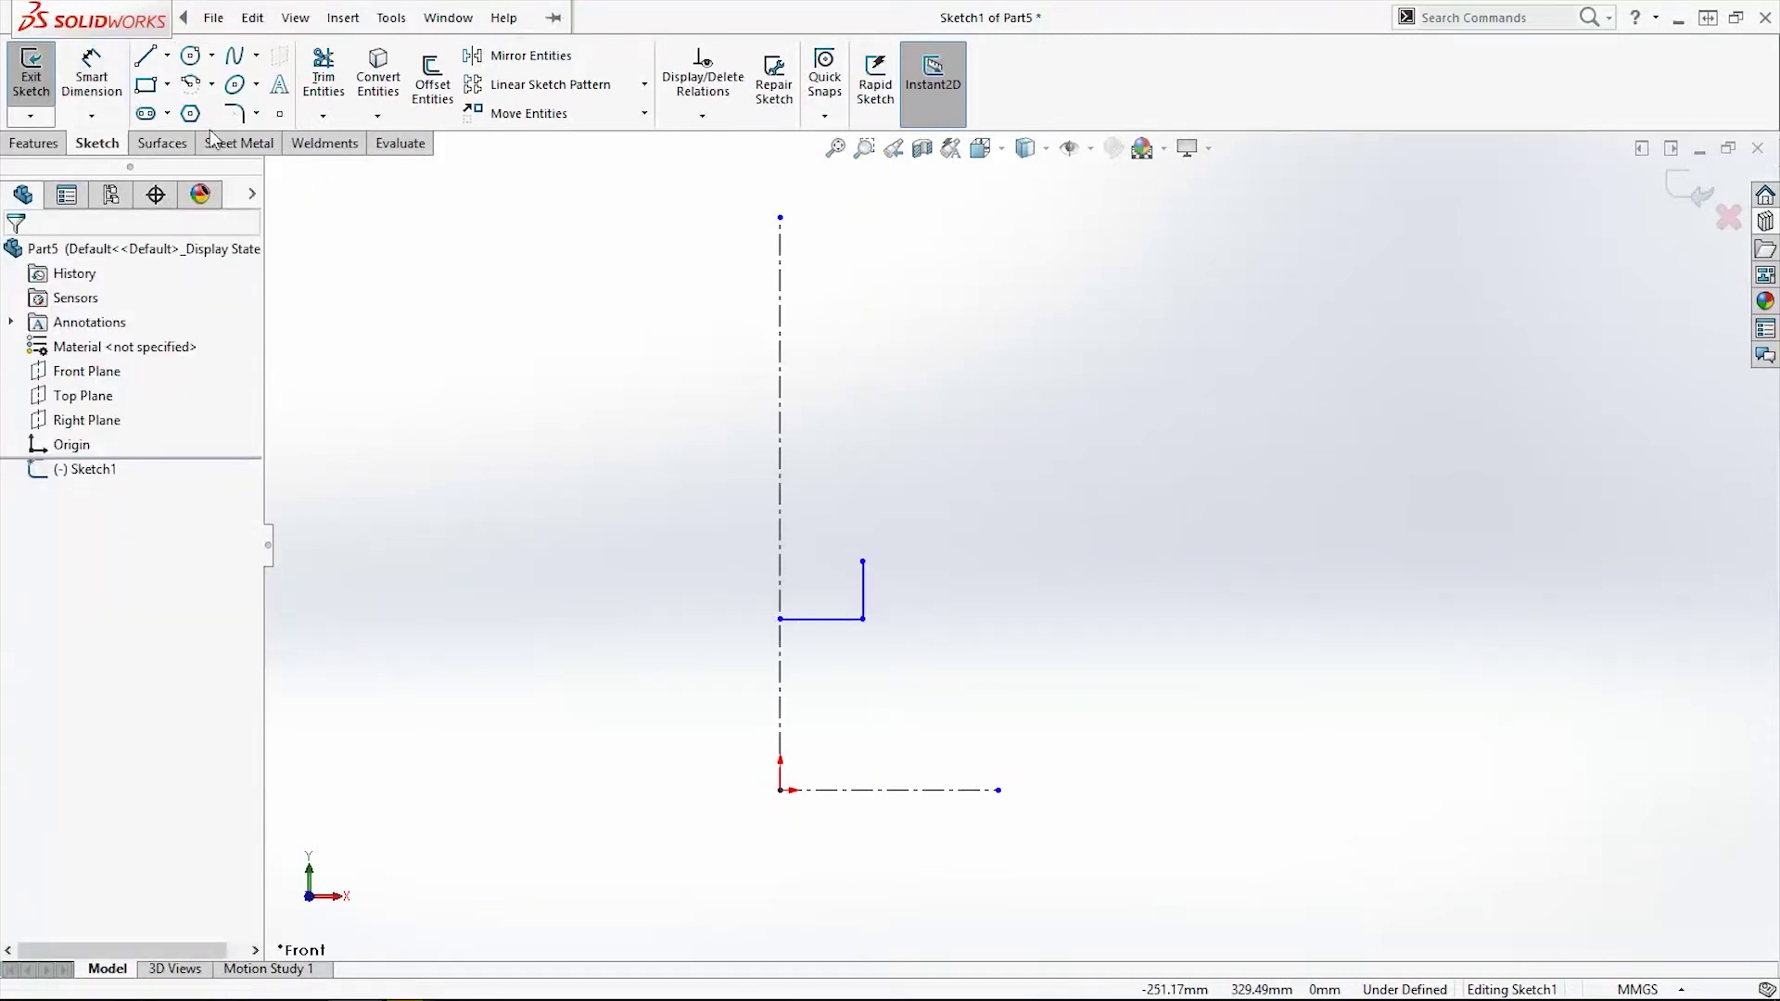
left_click(92, 78)
left_click(853, 619)
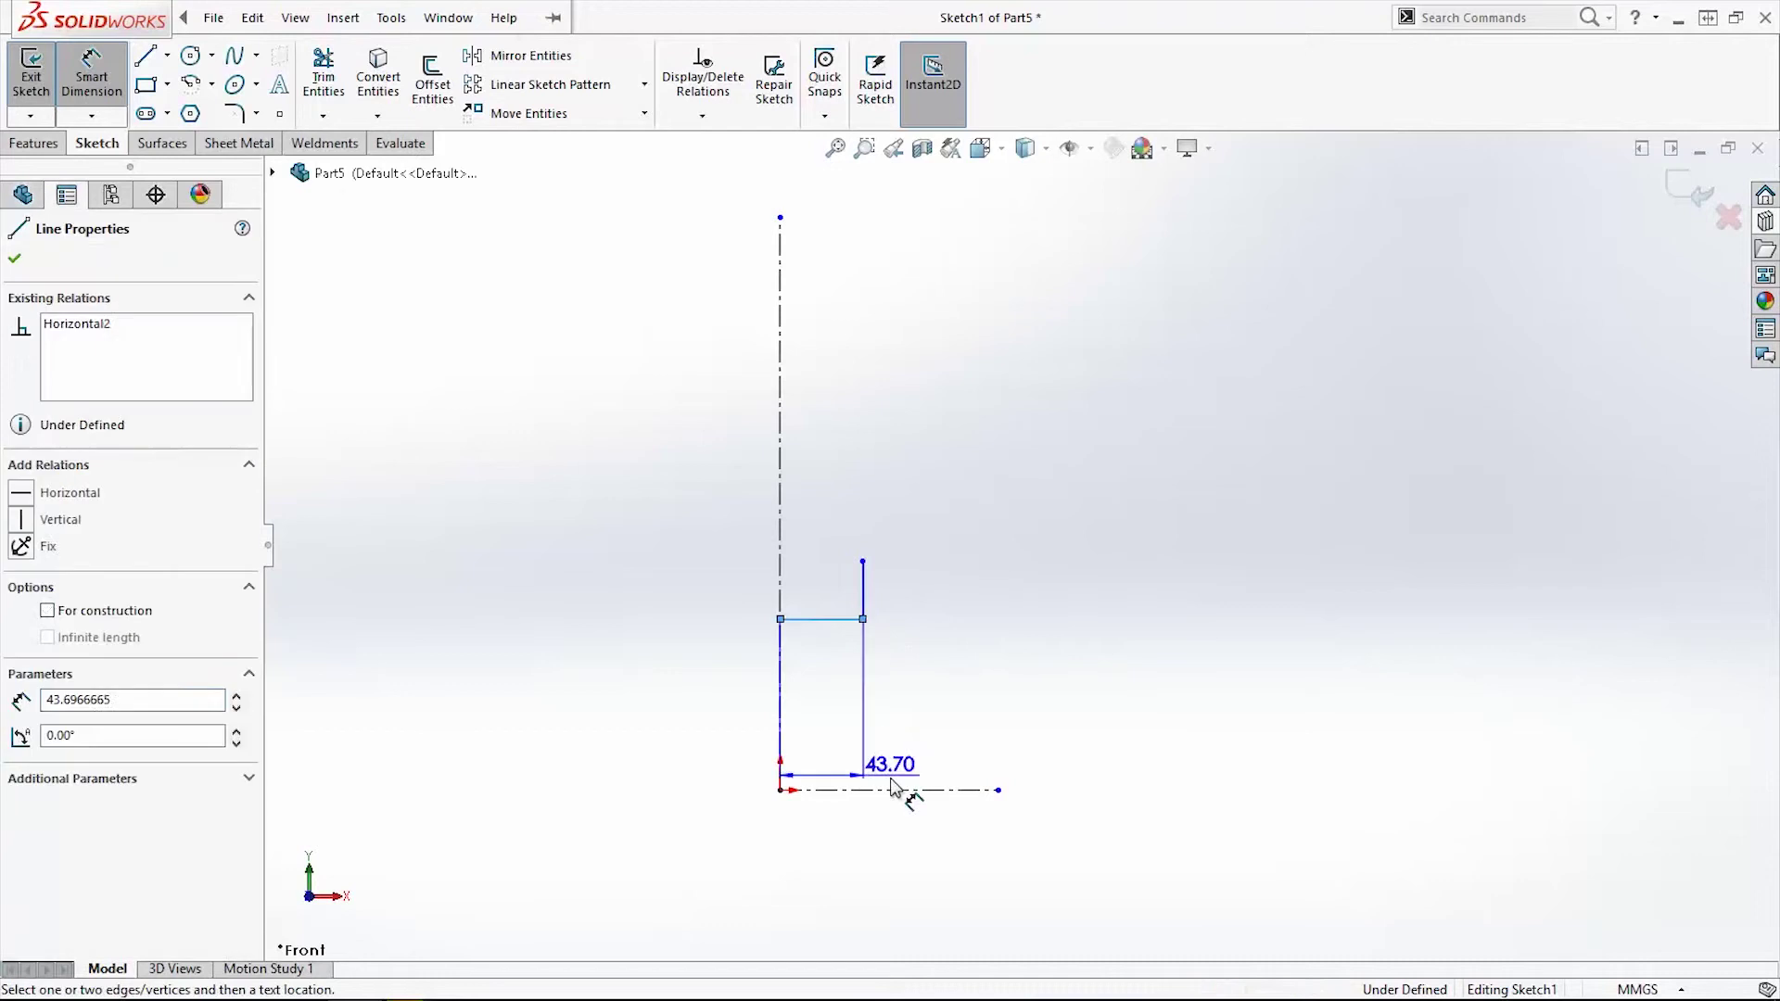
left_click(904, 791)
left_click(881, 850)
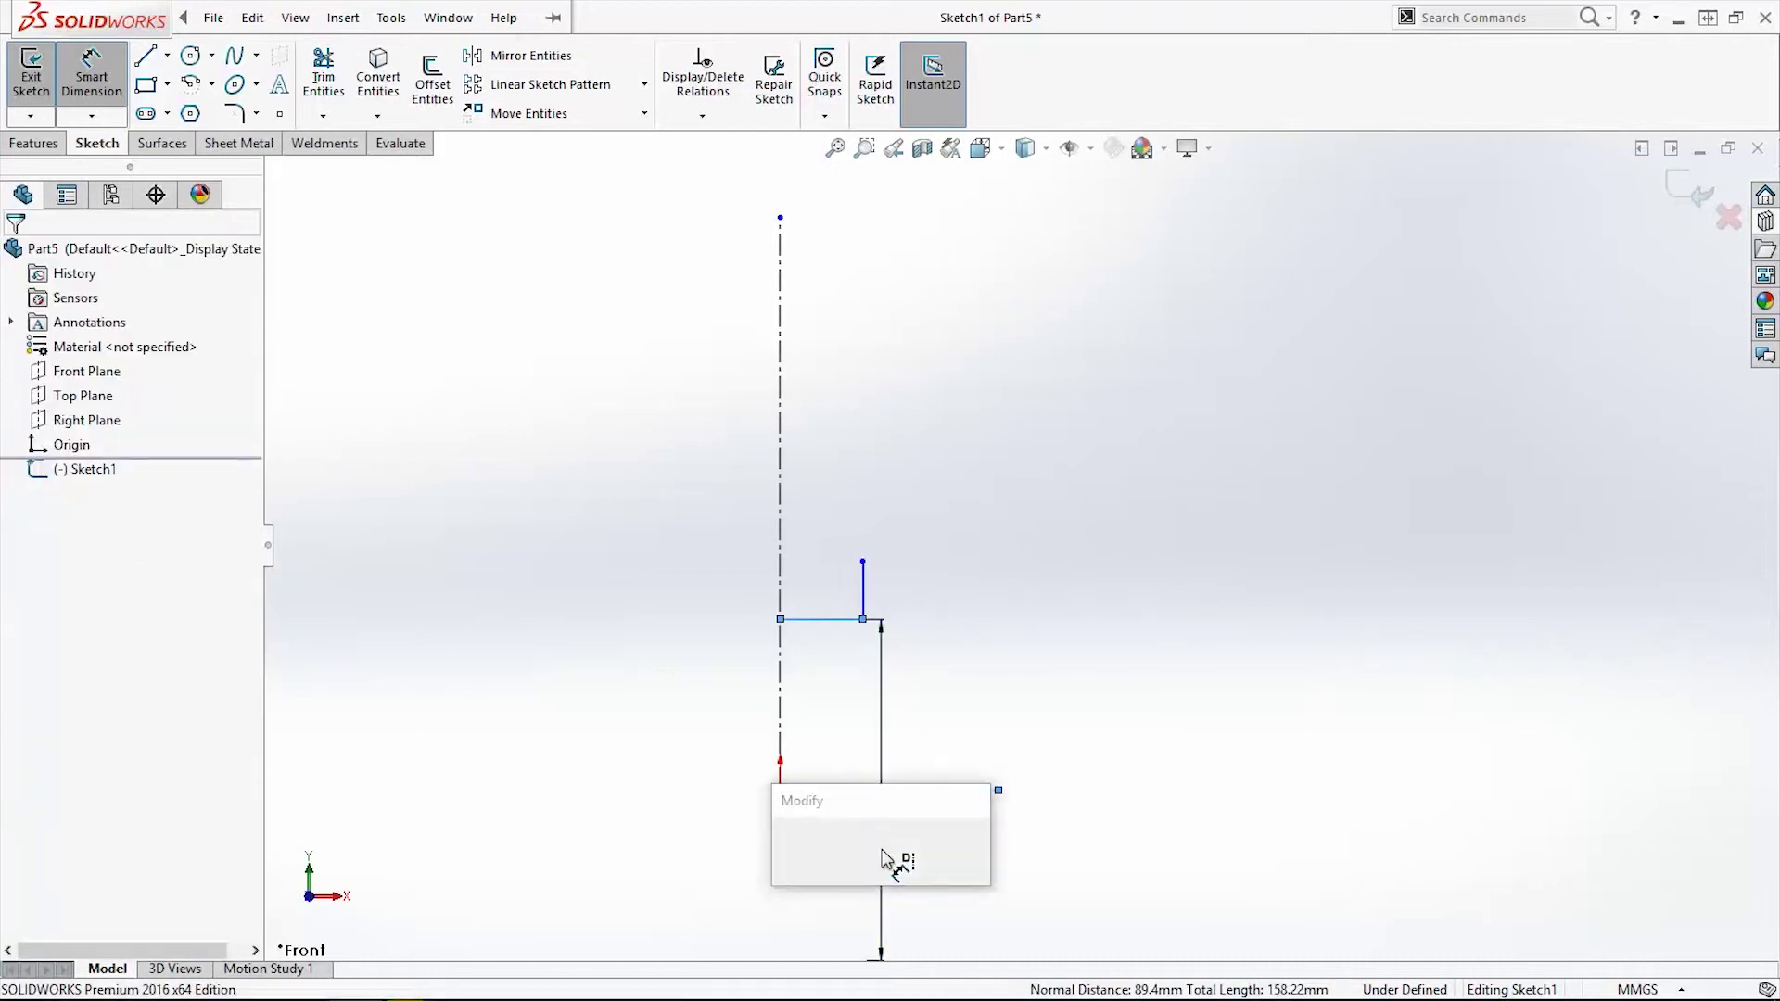
key("Escape")
key("Delete")
left_click(102, 79)
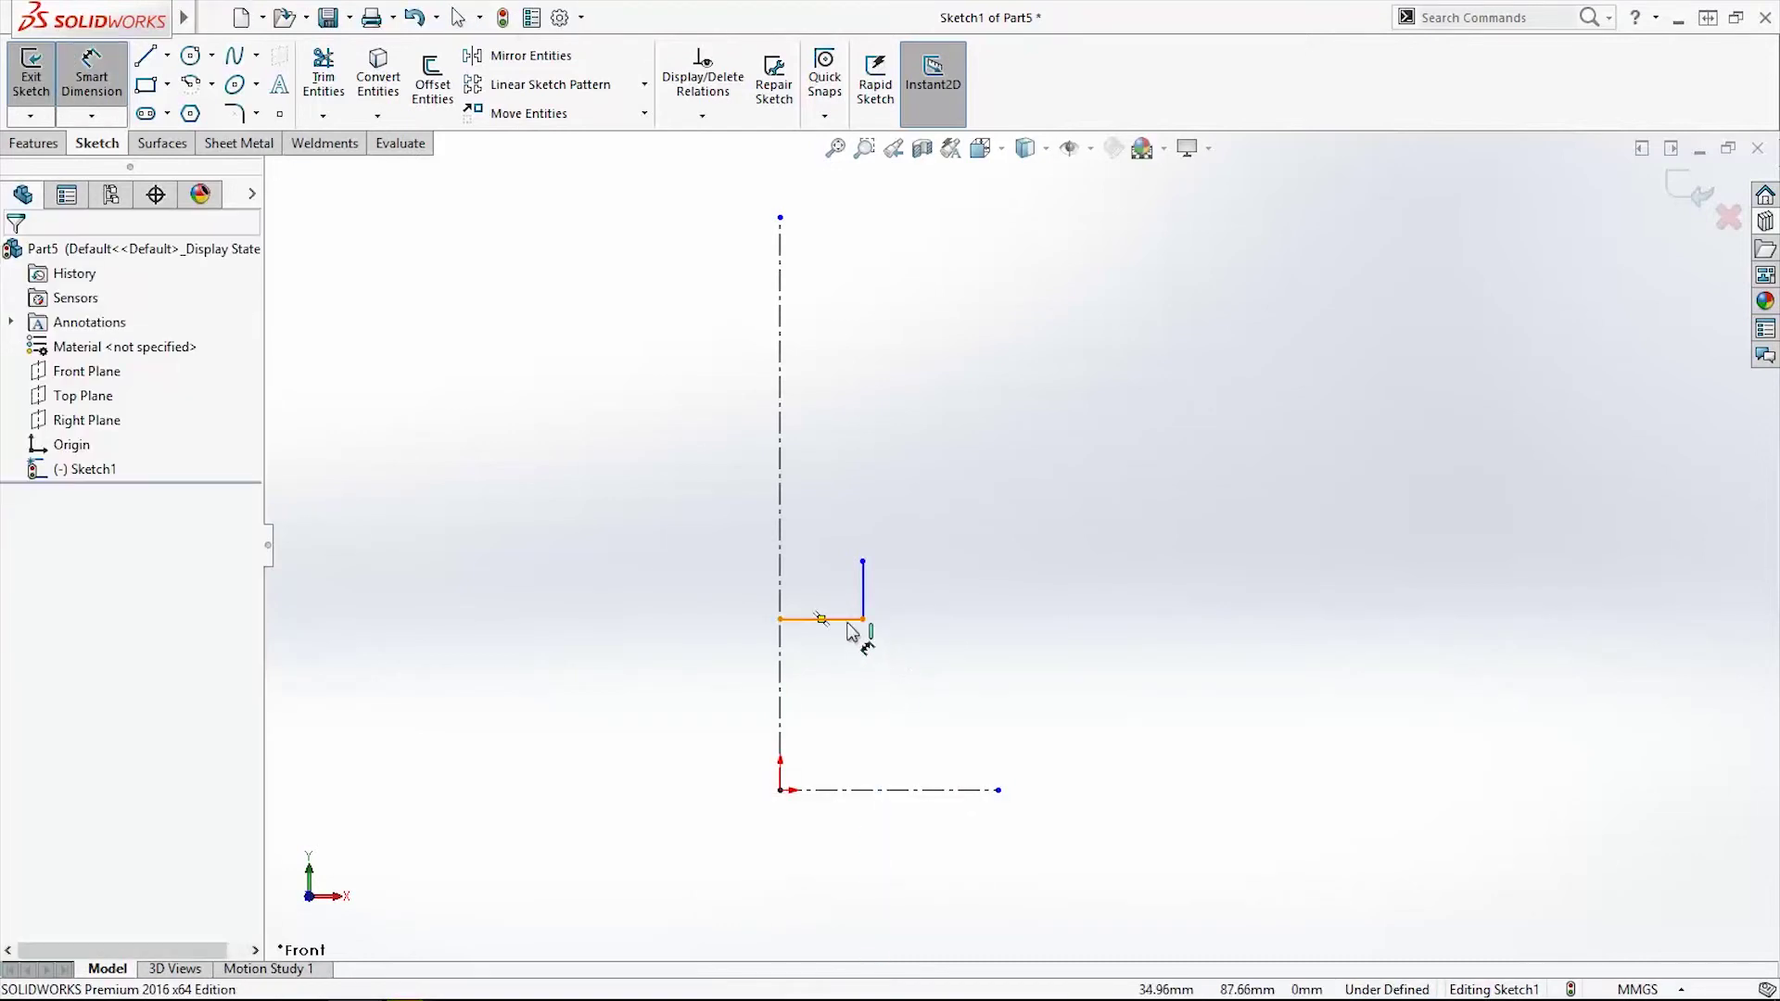
left_click(888, 791)
left_click(916, 730)
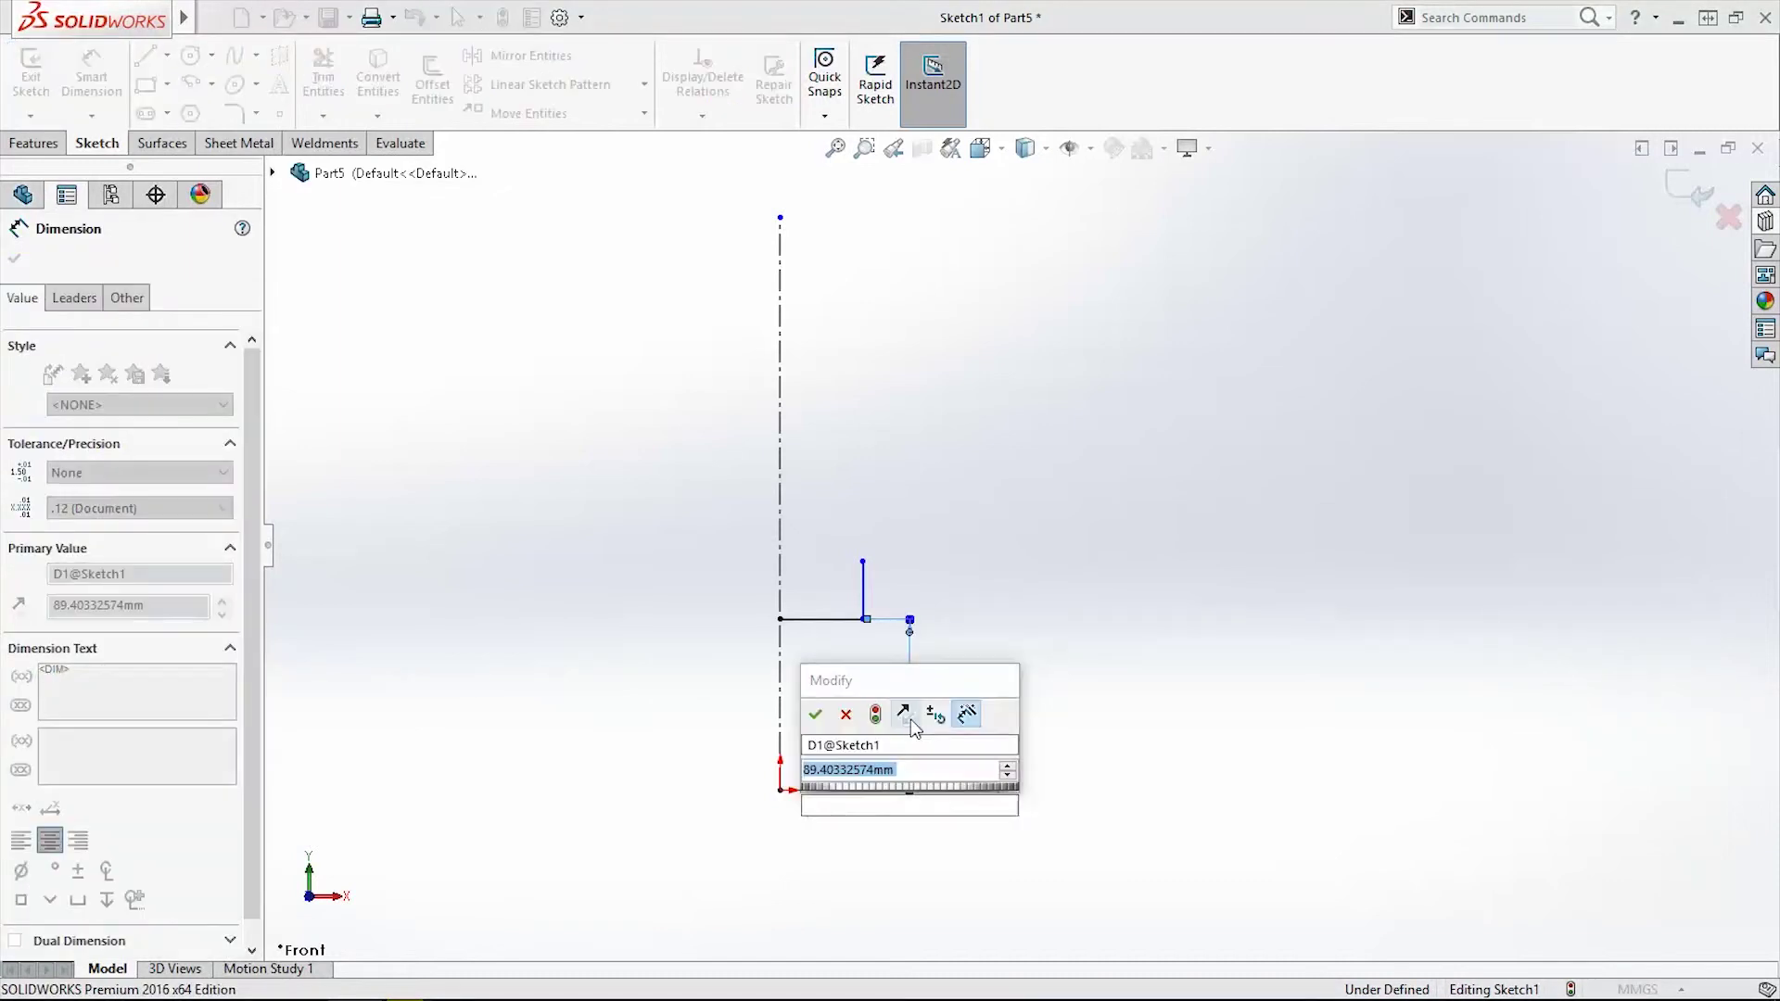
key("Return")
Set the outer step height above the horizontal centerline to 90
left_click(863, 562)
left_click(883, 791)
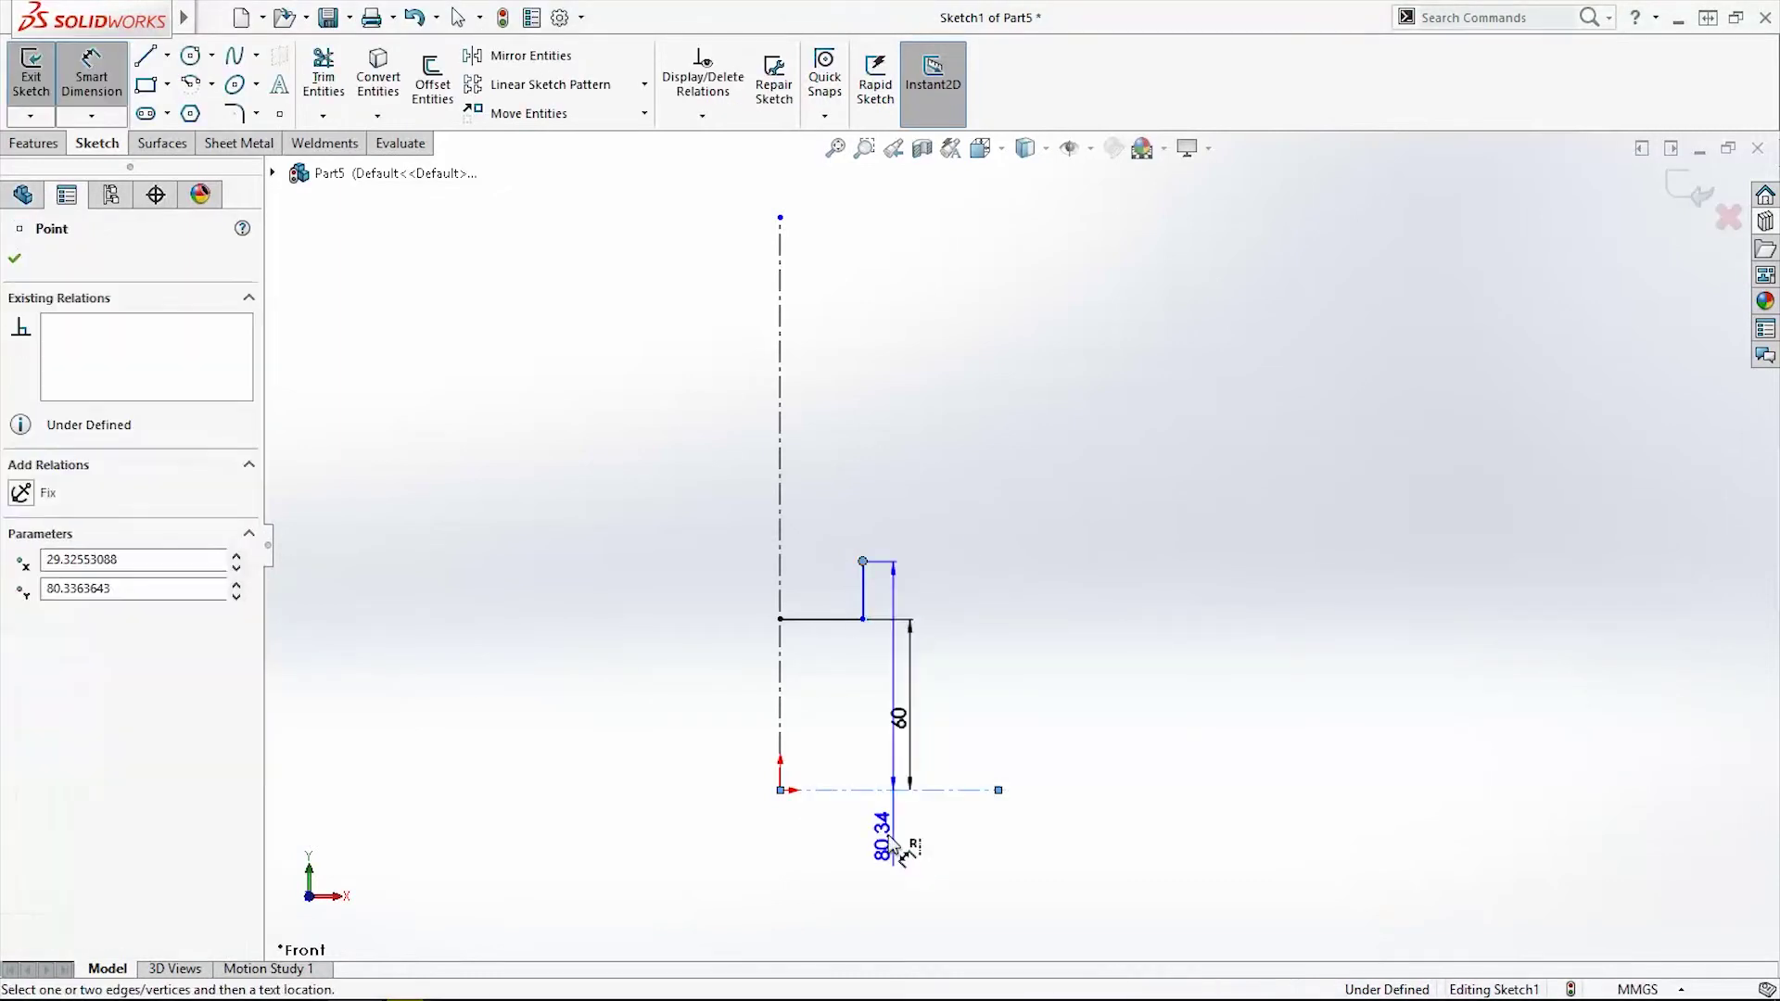
left_click(1064, 707)
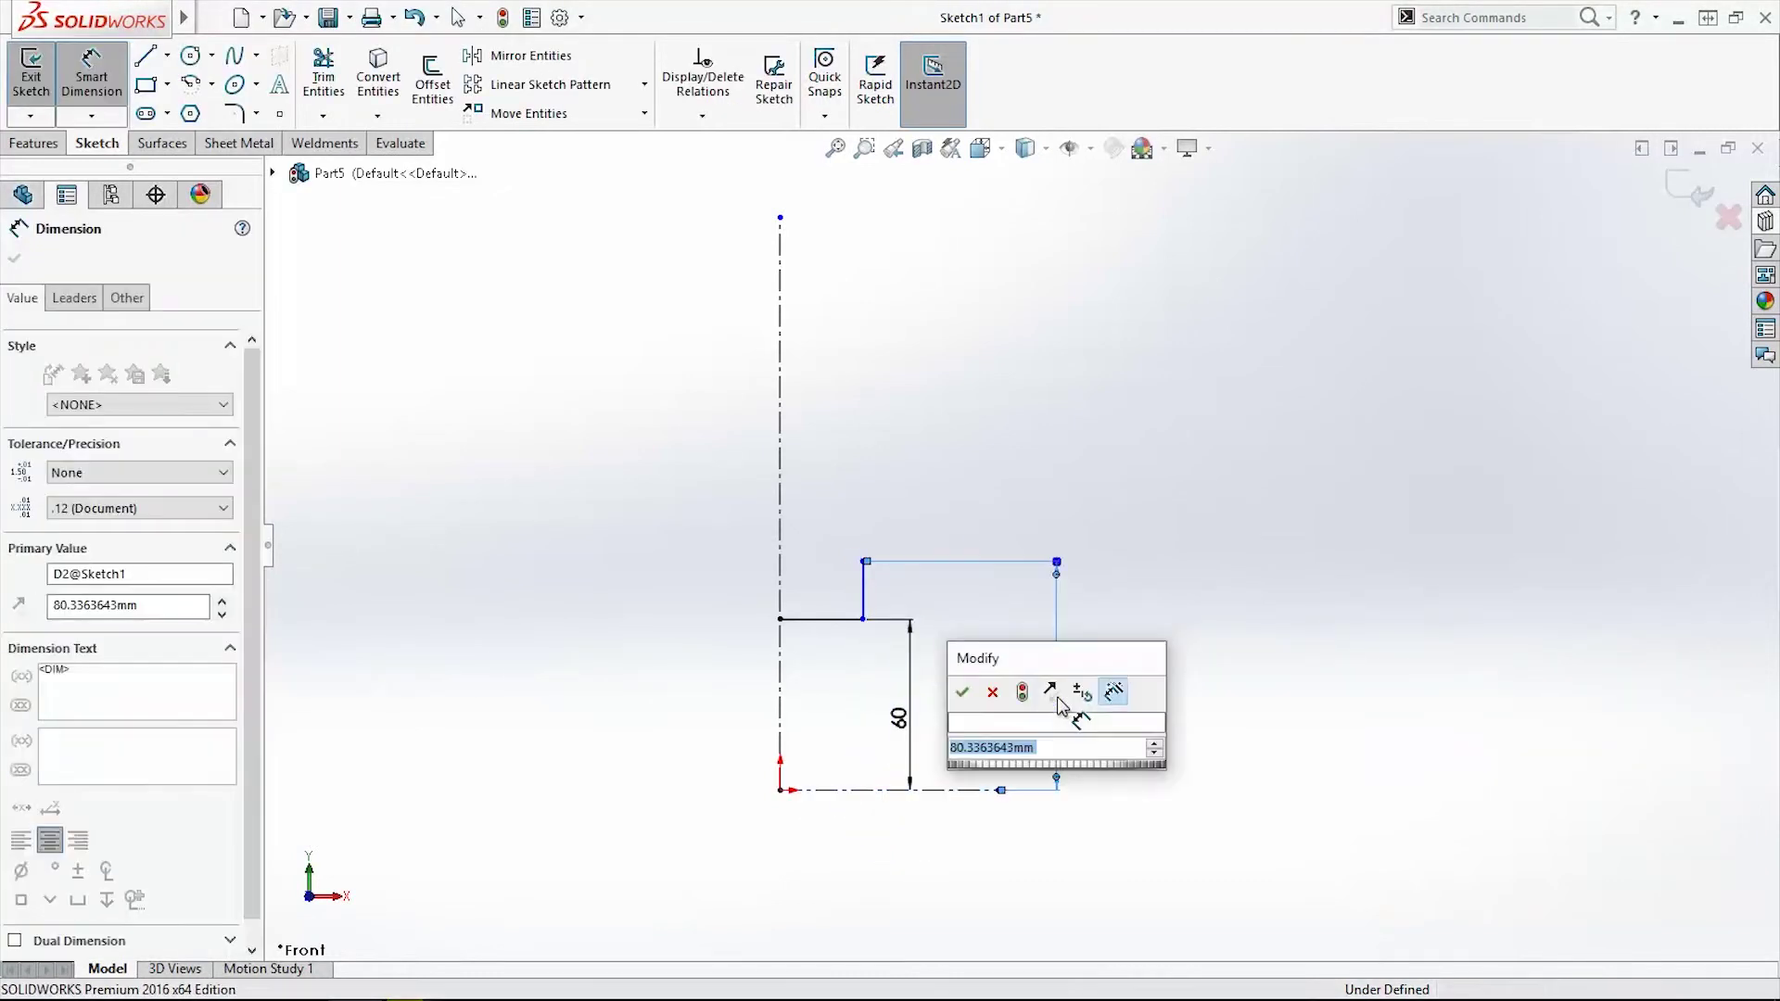
type("90")
key("Return")
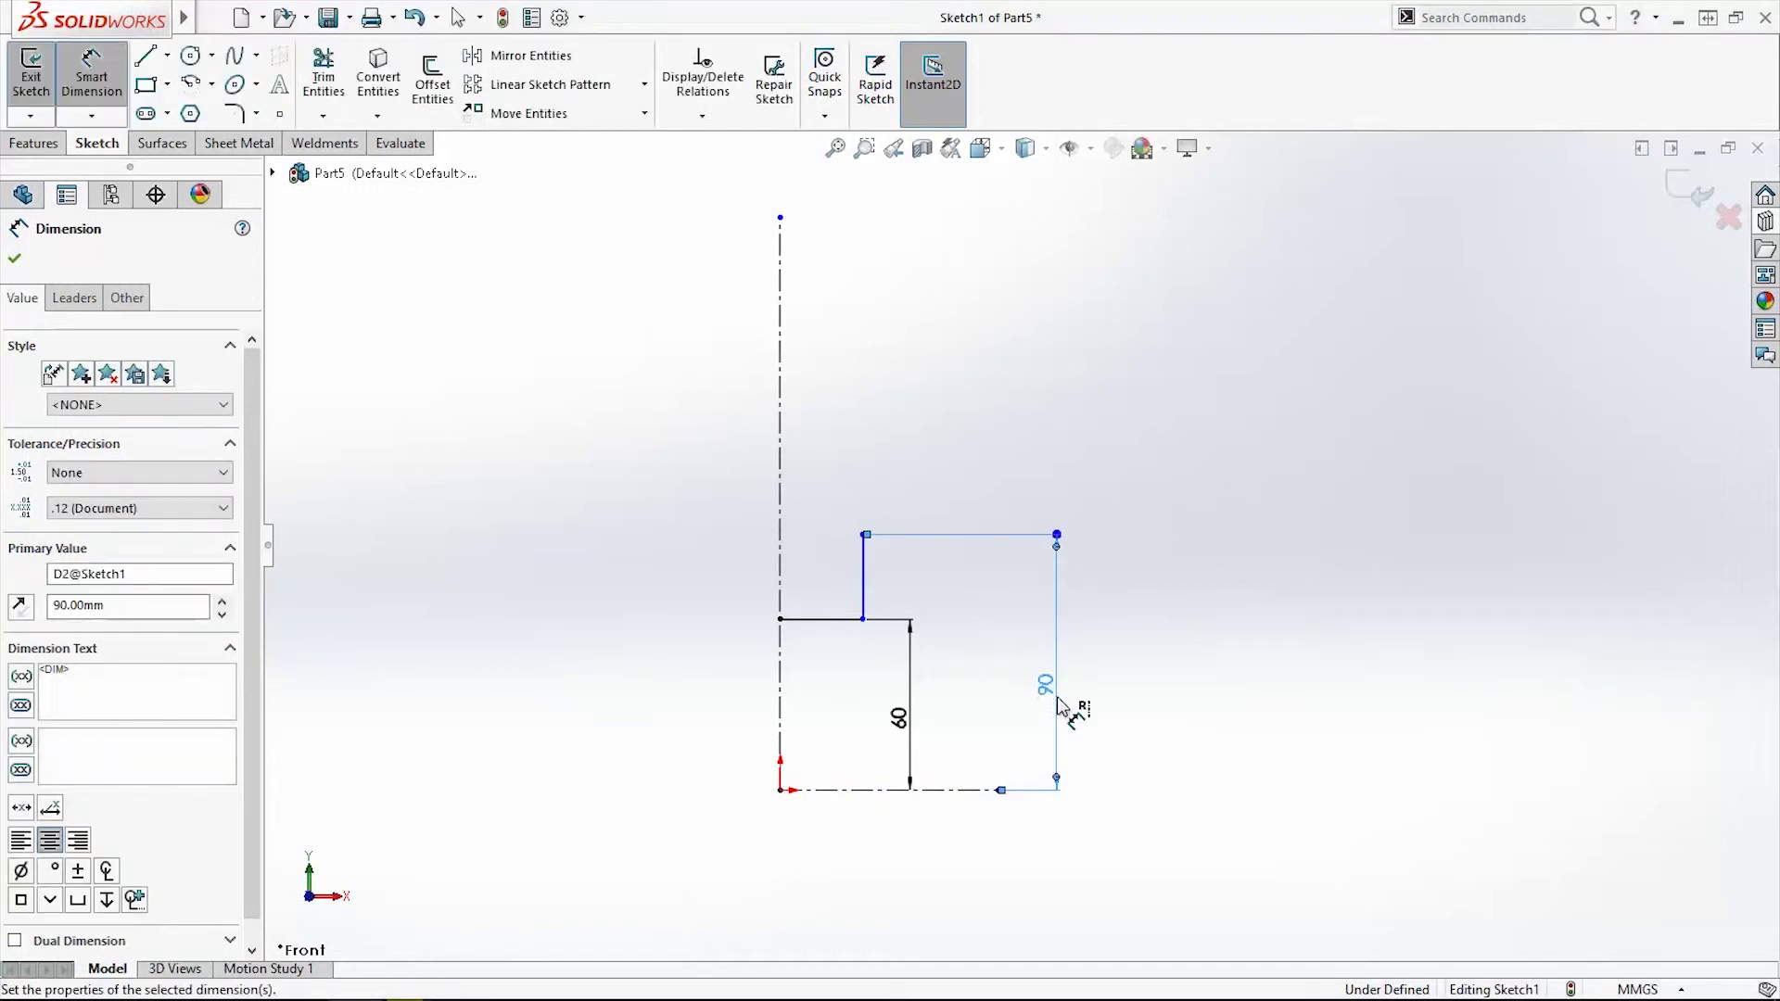
key("Escape")
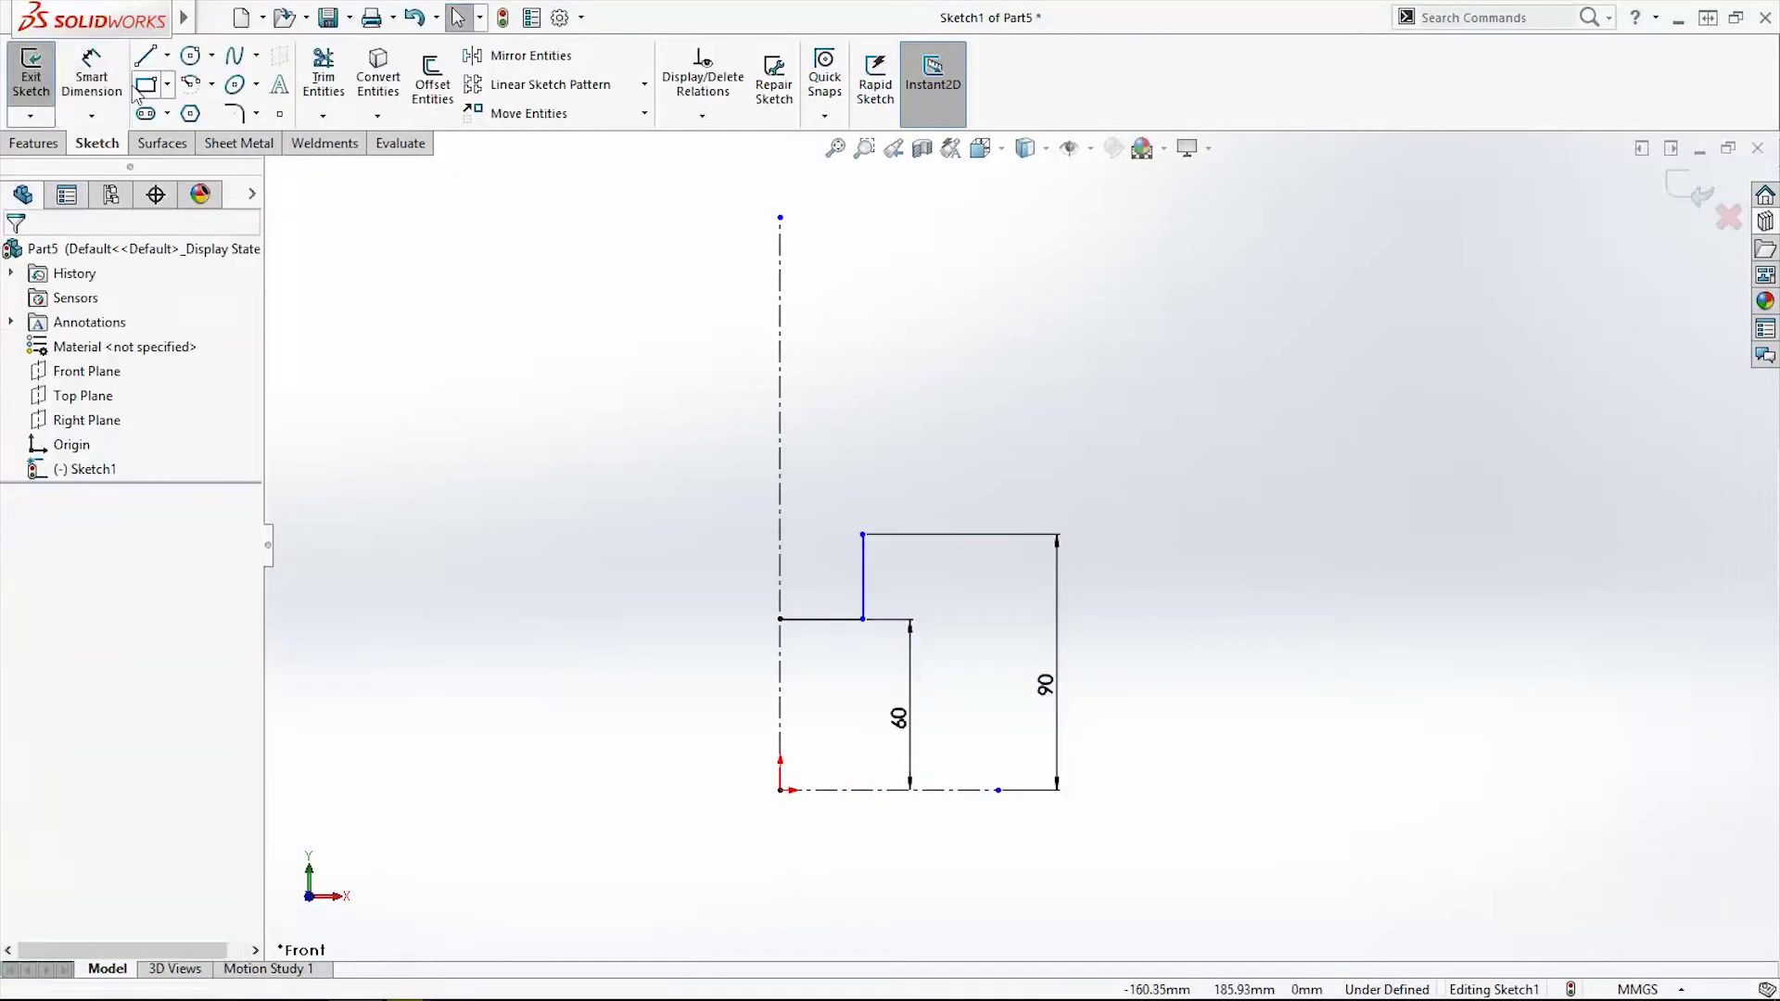
Dimension the inner step line across the vertical centerline as 80, then start a line at the step's top corner
left_click(91, 81)
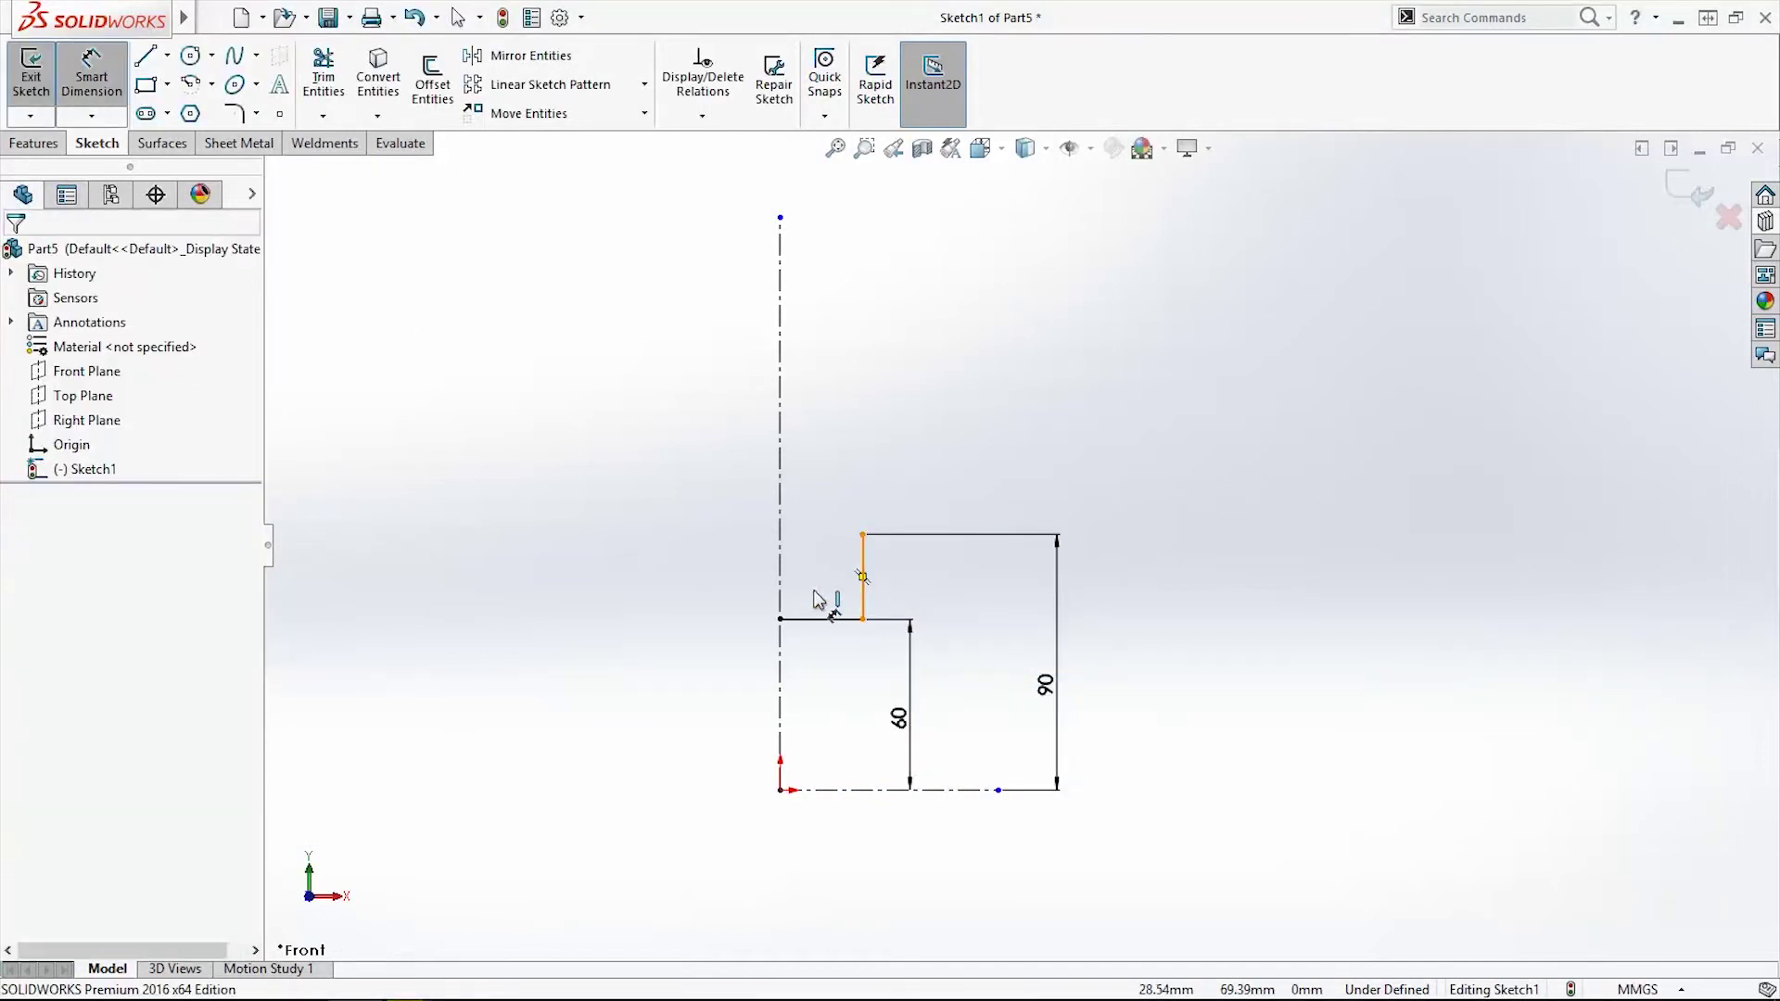
left_click(861, 592)
left_click(781, 594)
left_click(724, 680)
type("80")
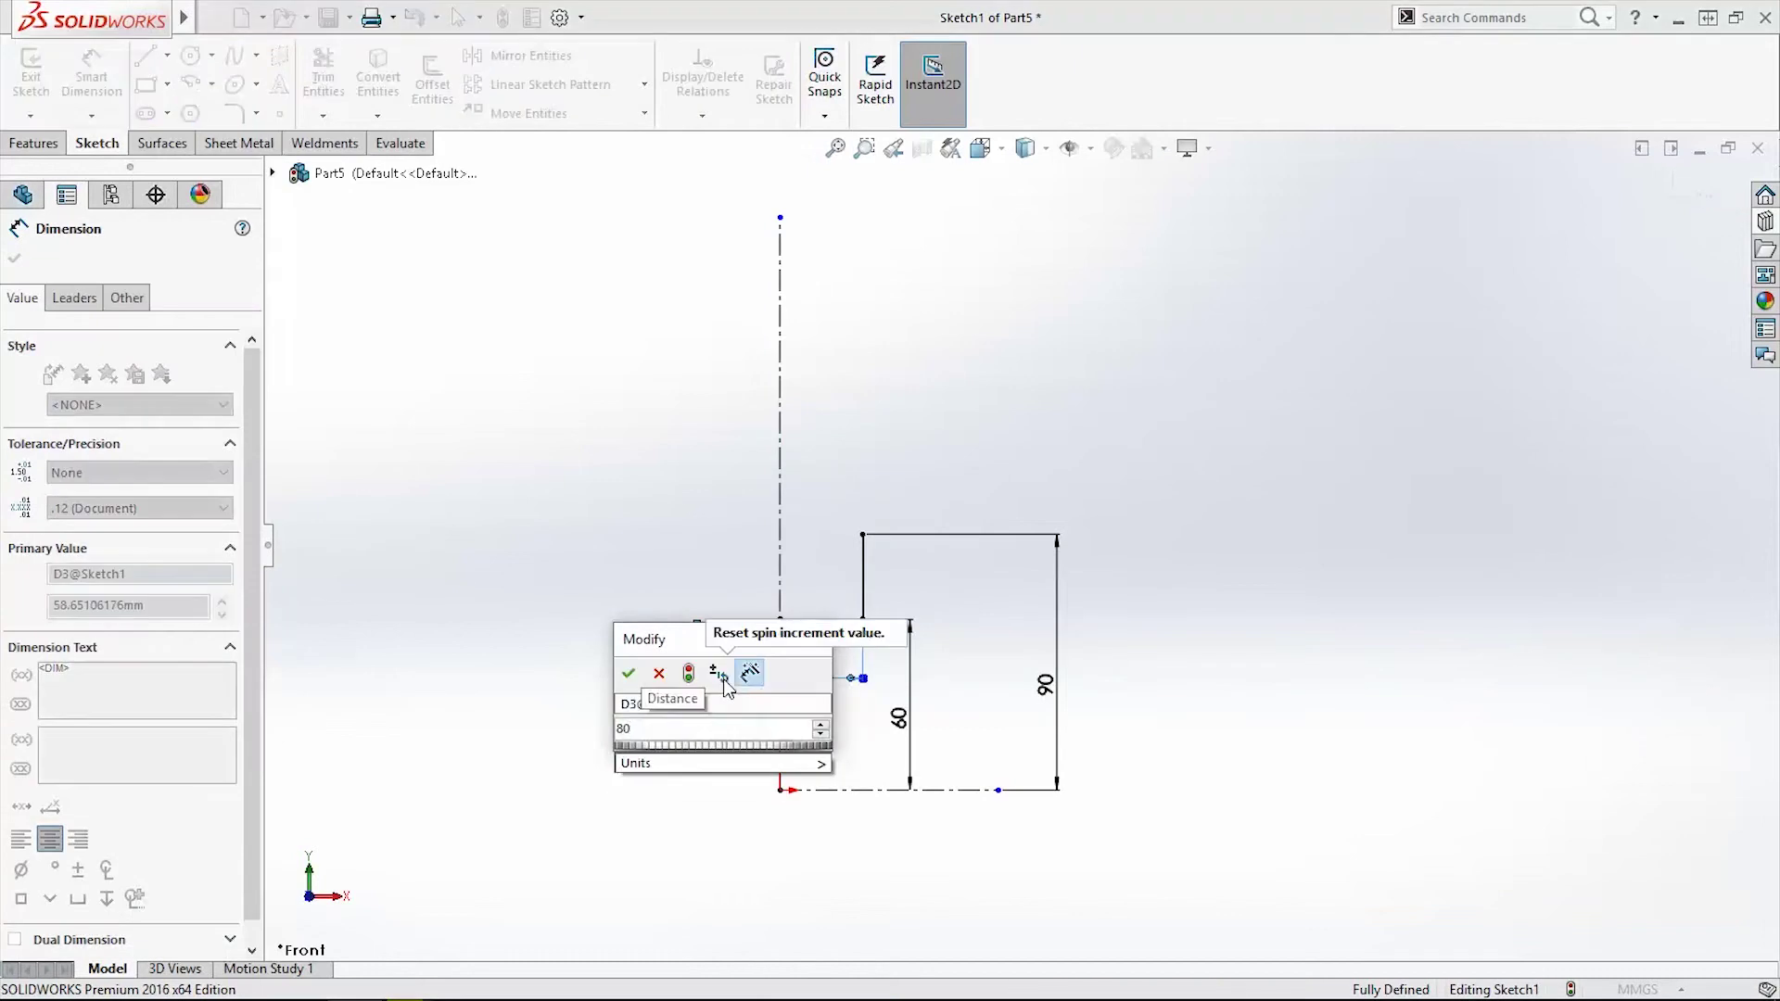
key("Return")
key("Escape")
key("Escape")
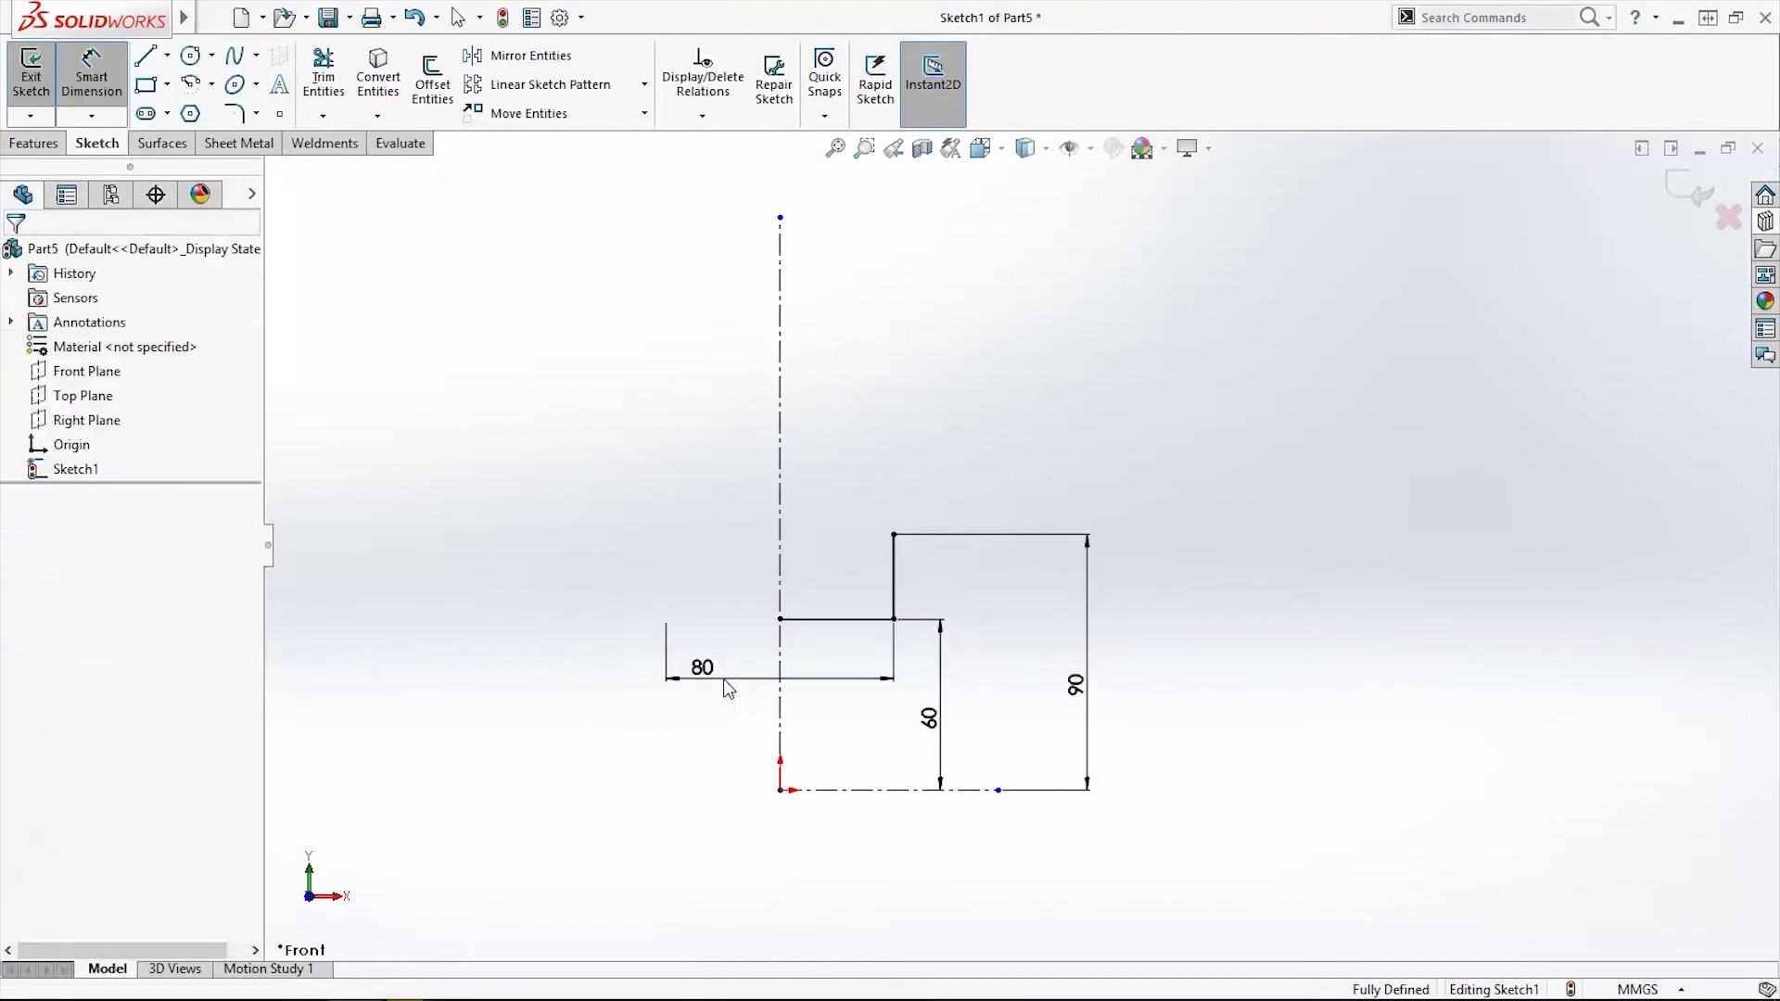
left_click(146, 56)
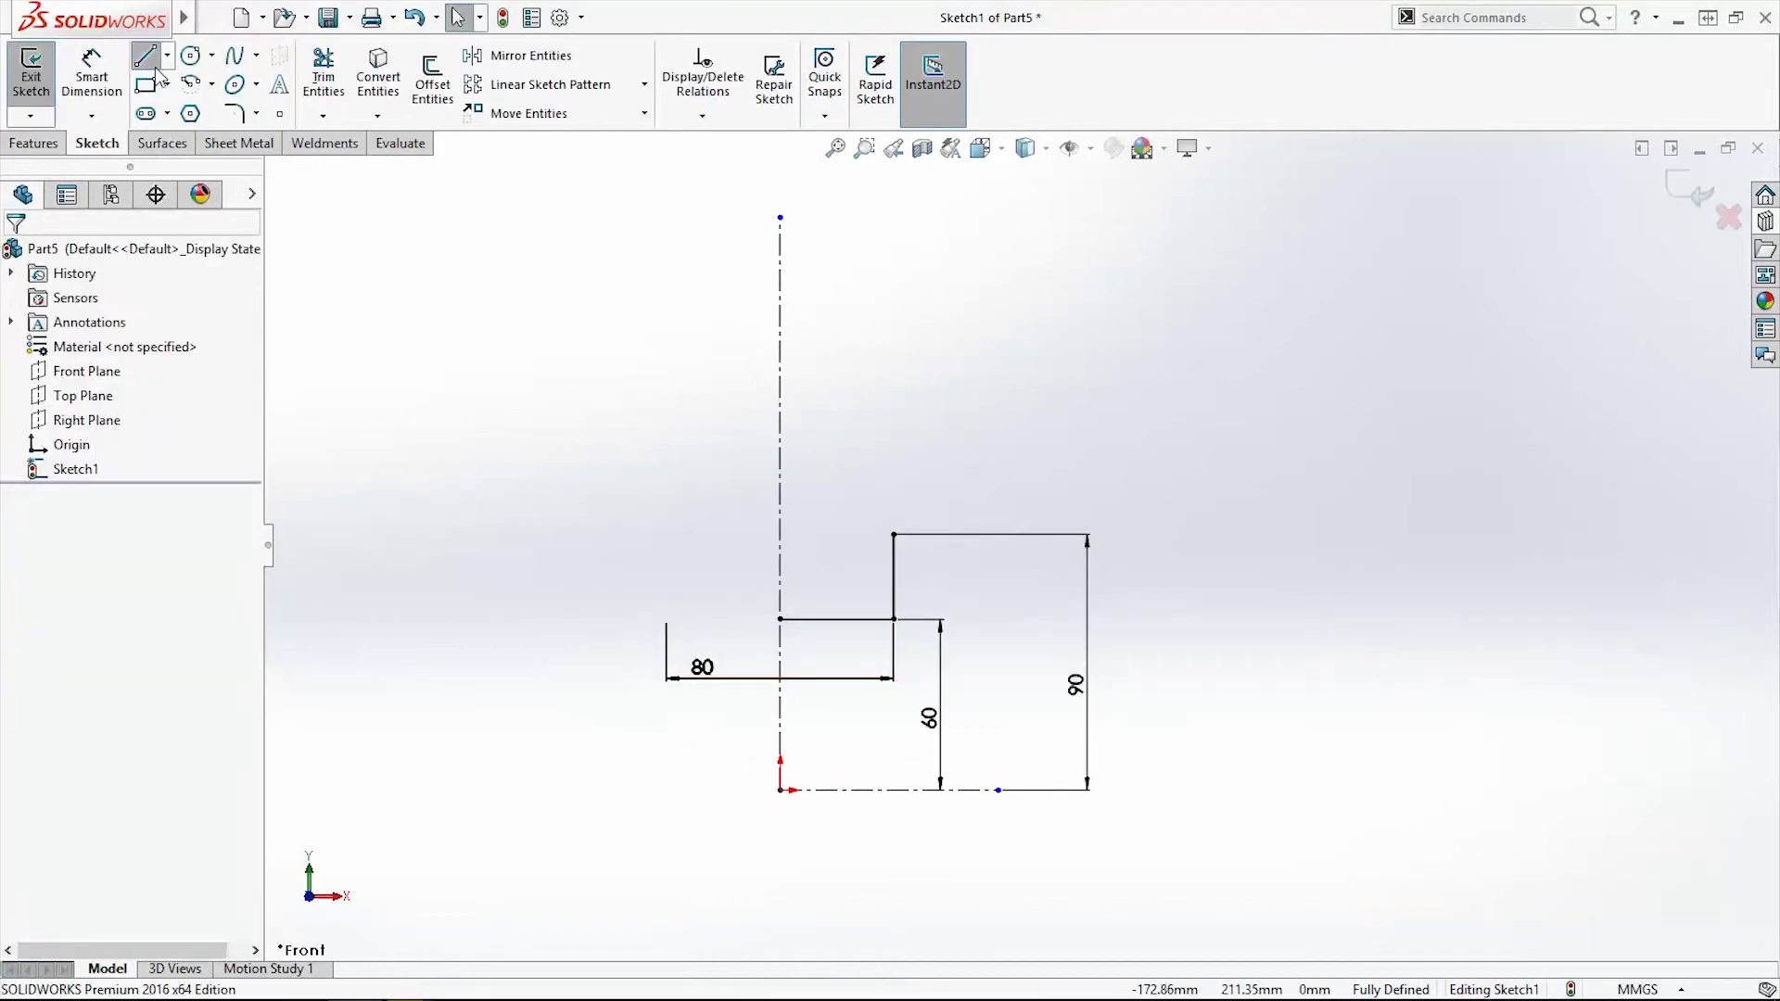
left_click(894, 535)
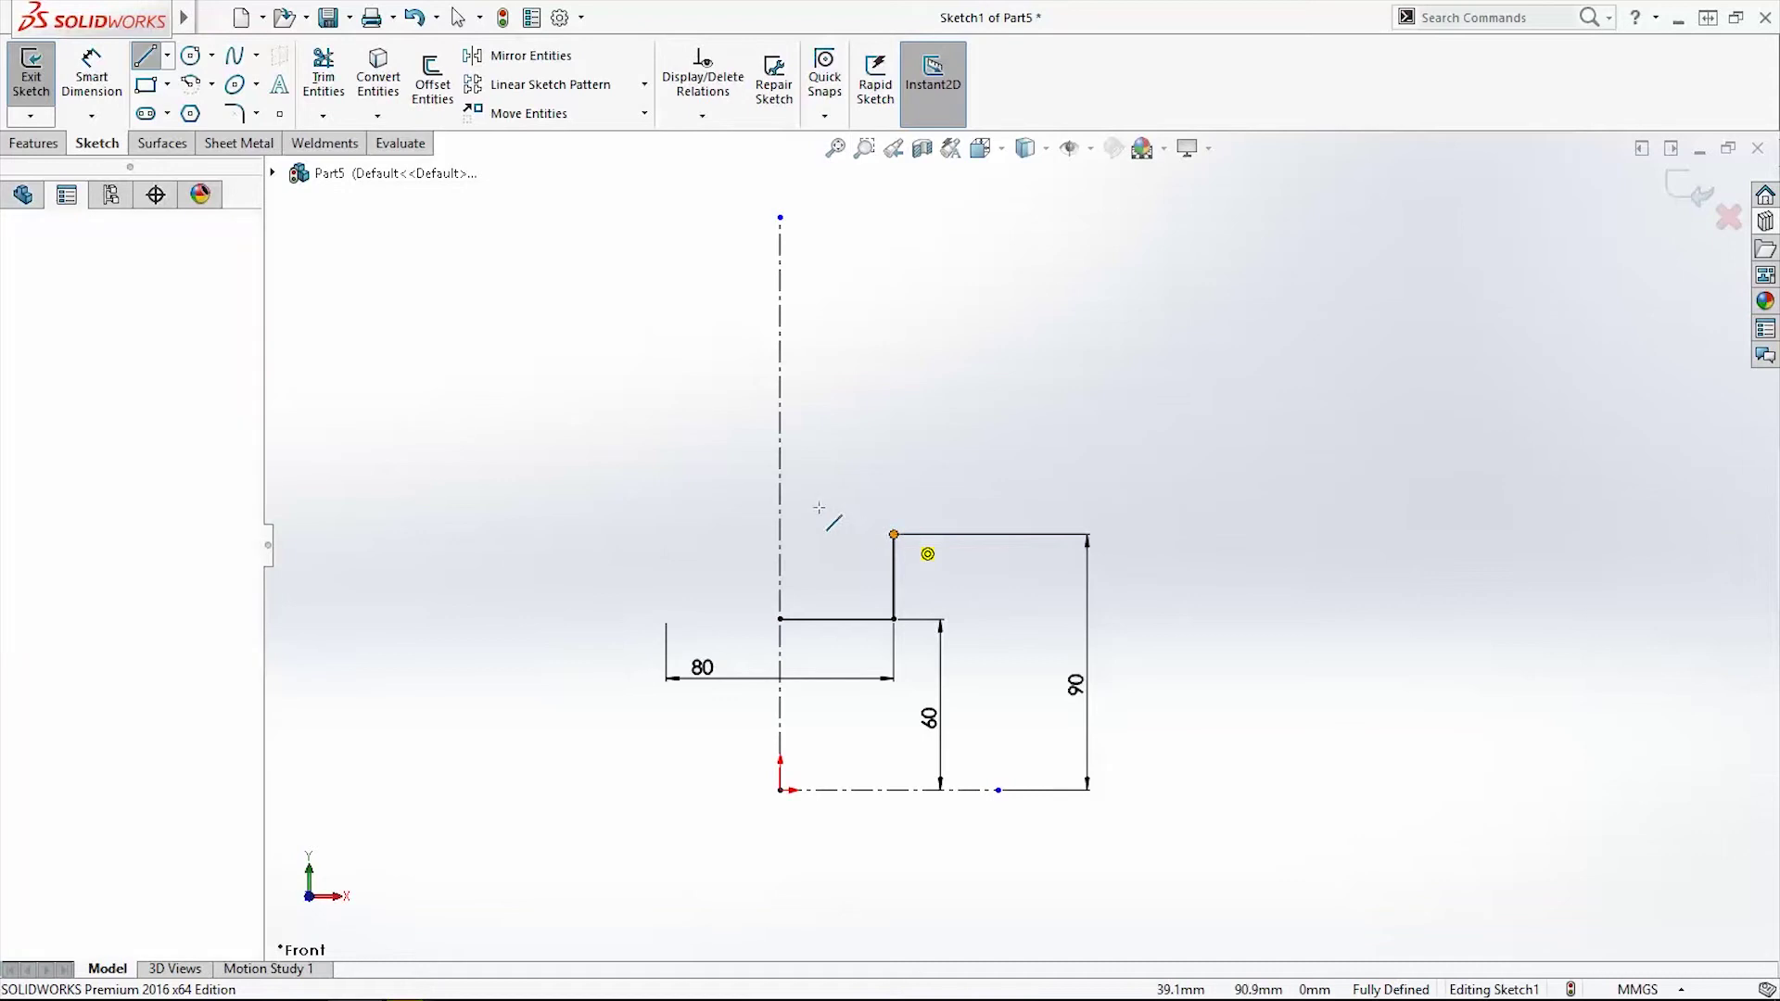
Finish the groove line chain and set the lower groove vertex 105 above the base centerline
left_click(793, 324)
left_click(868, 286)
left_click(92, 79)
left_click(811, 509)
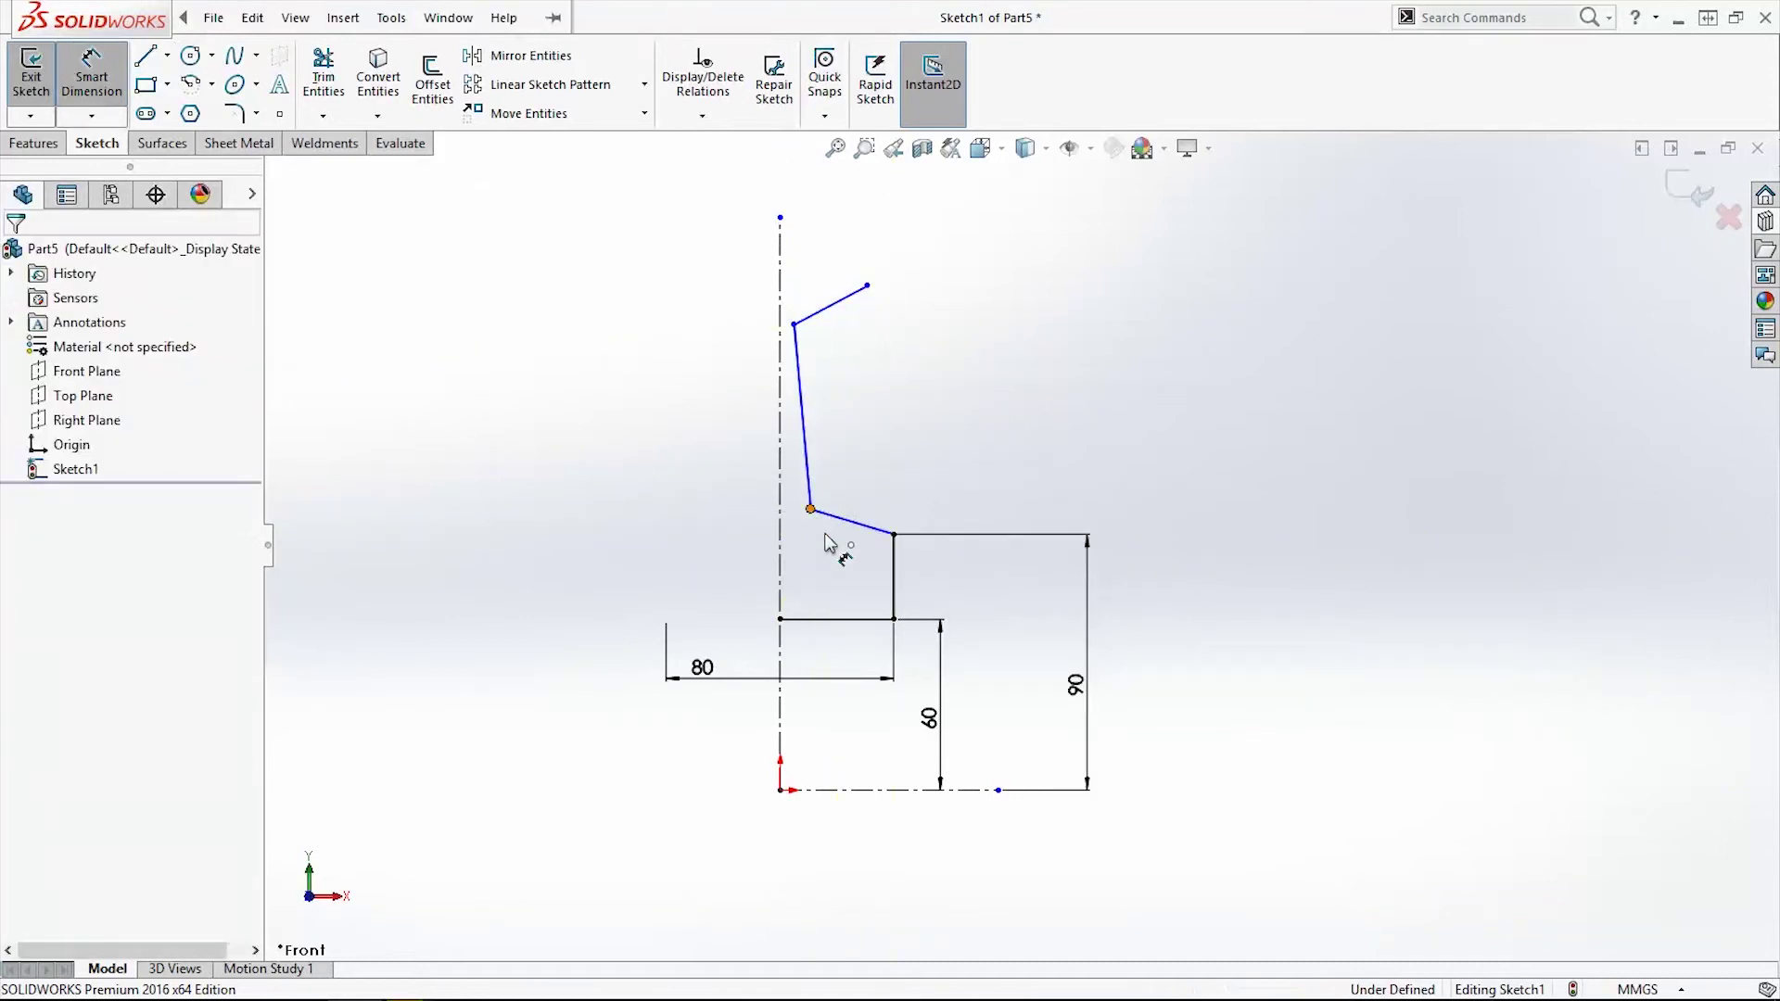
left_click(906, 790)
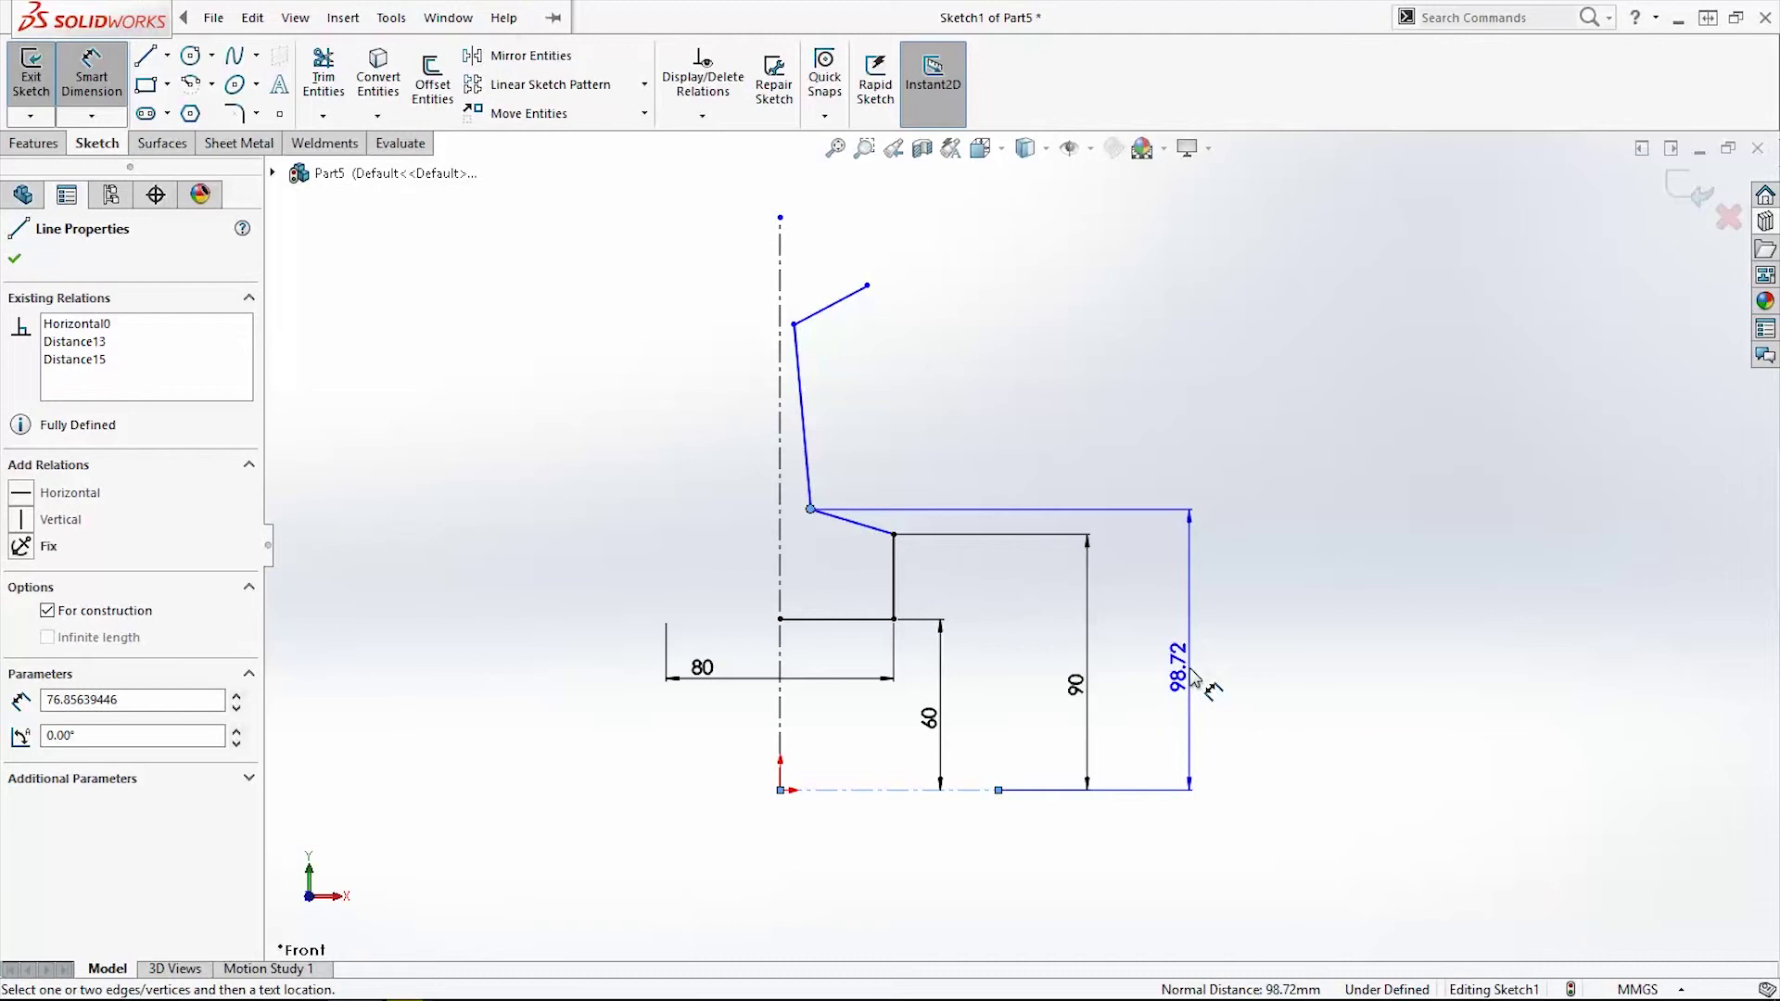
left_click(1198, 679)
type("1")
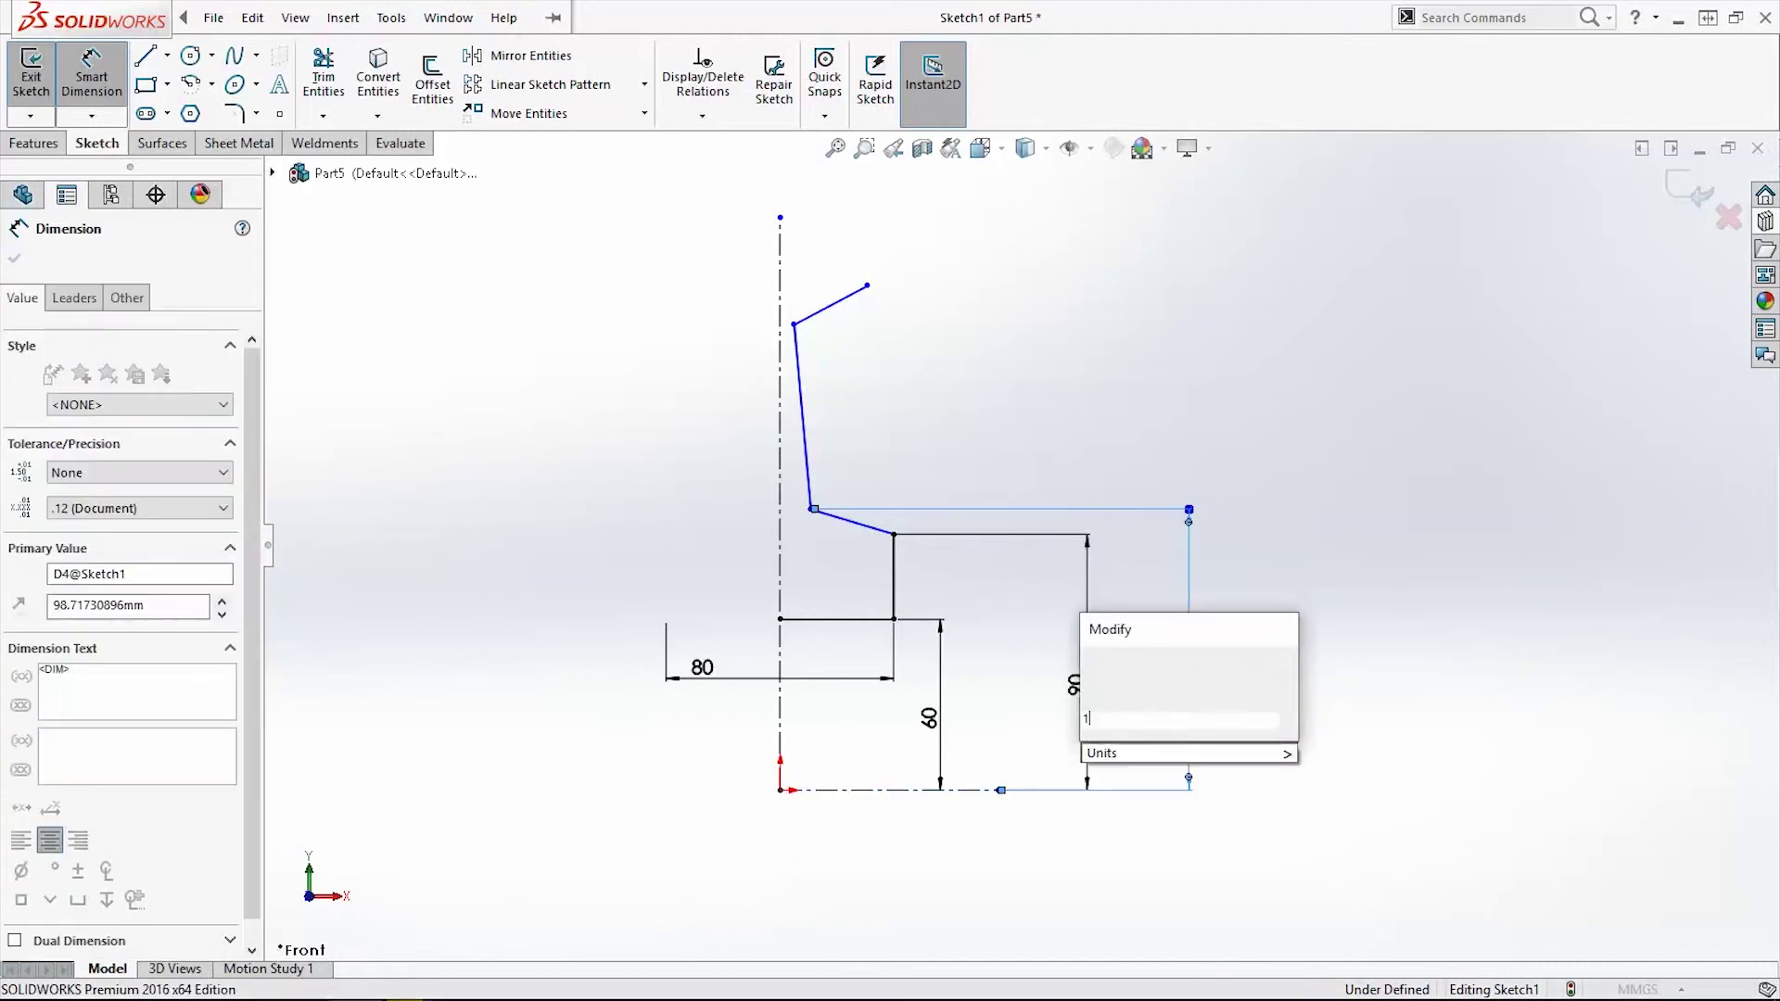
type("05")
key("Return")
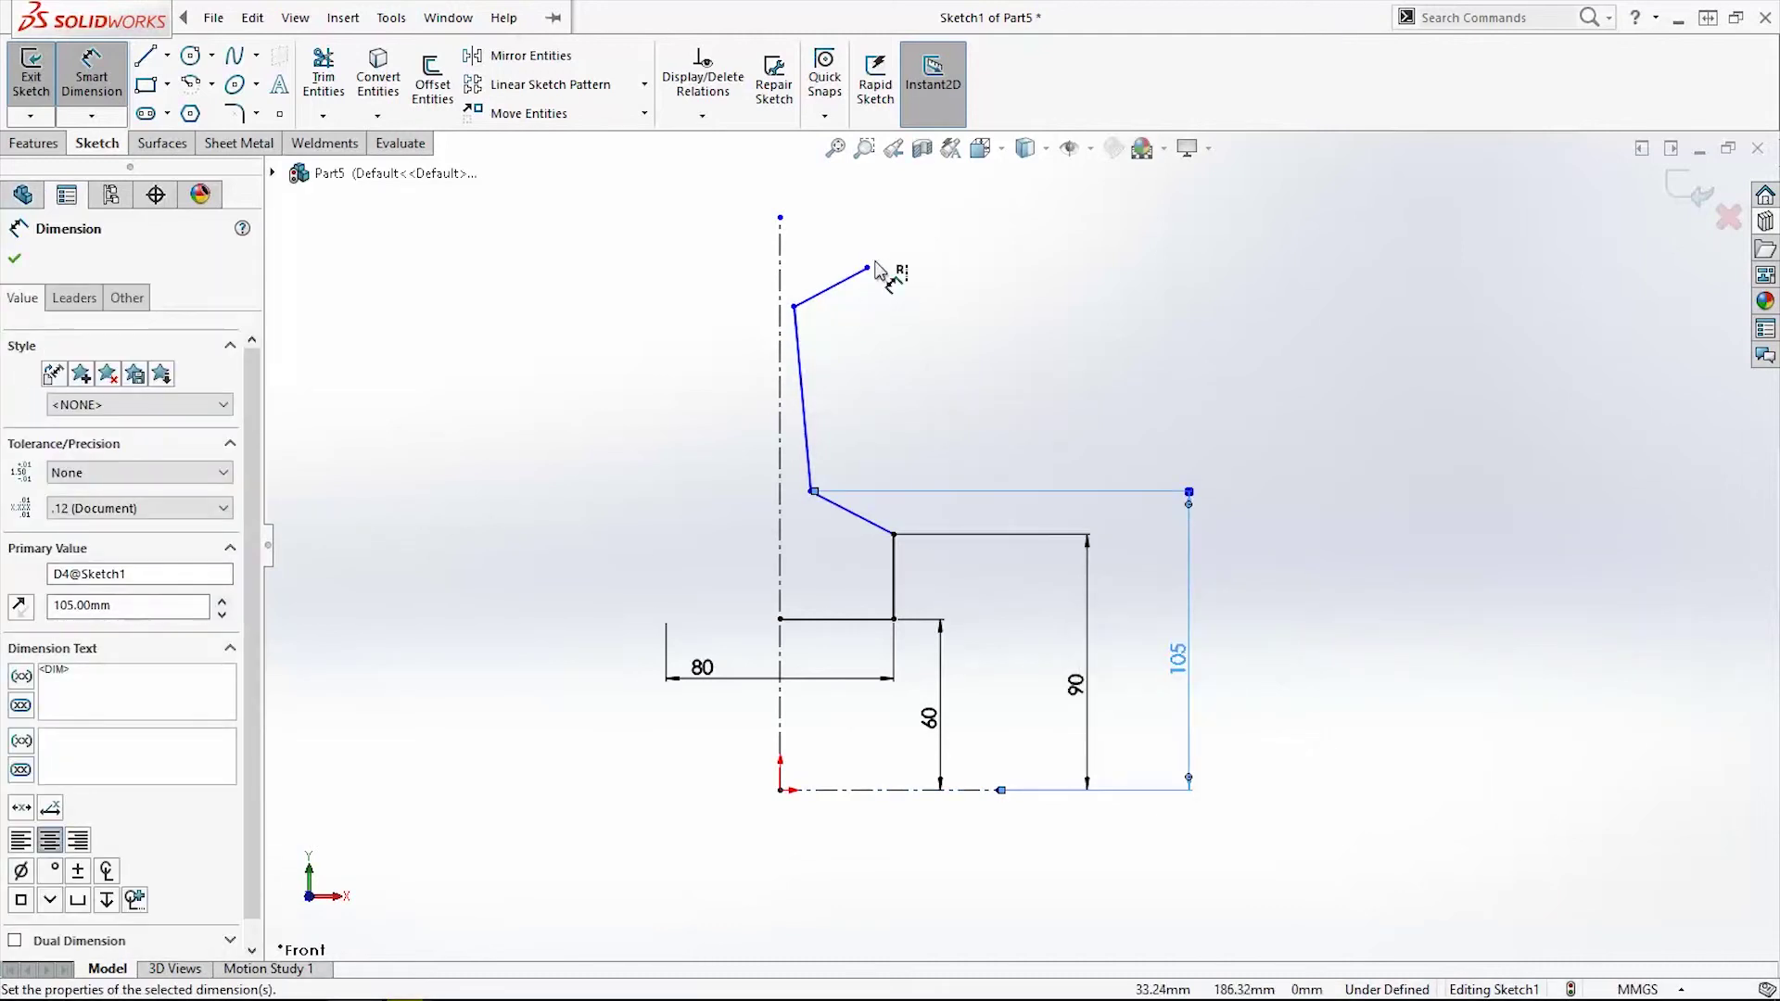
Set the top end vertex to 216 and the upper-left vertex to 205 above the base
left_click(868, 268)
left_click(949, 788)
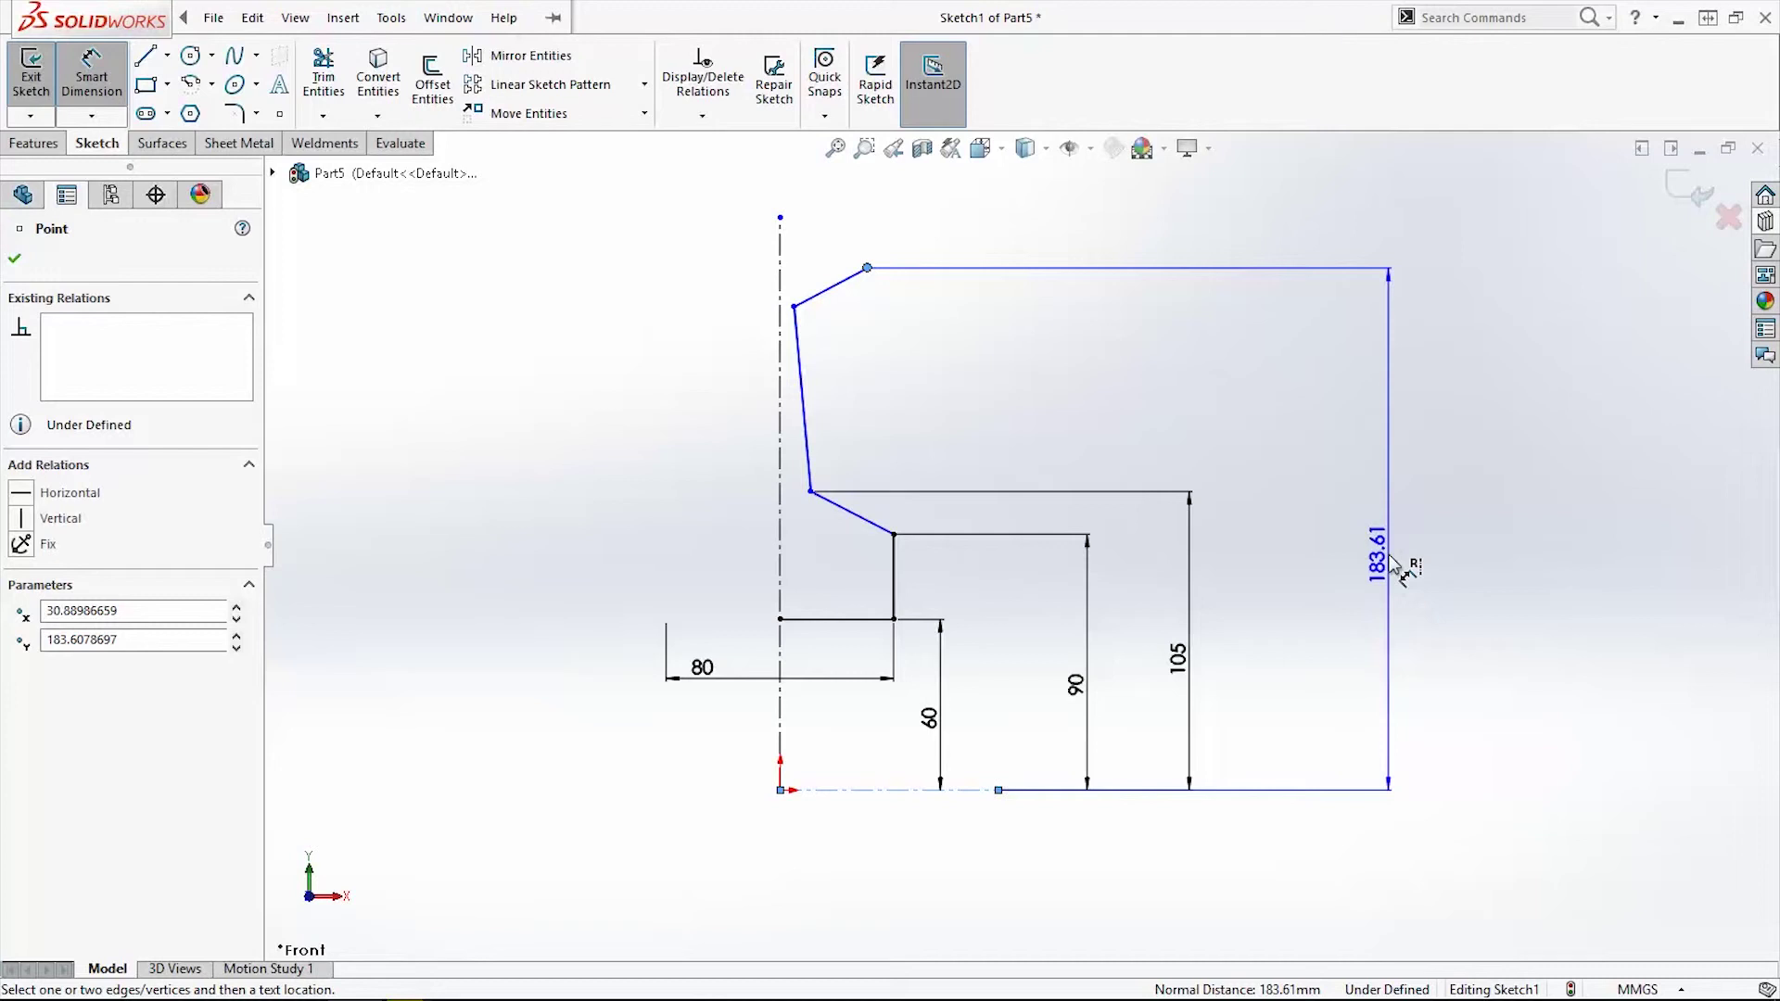
left_click(1394, 563)
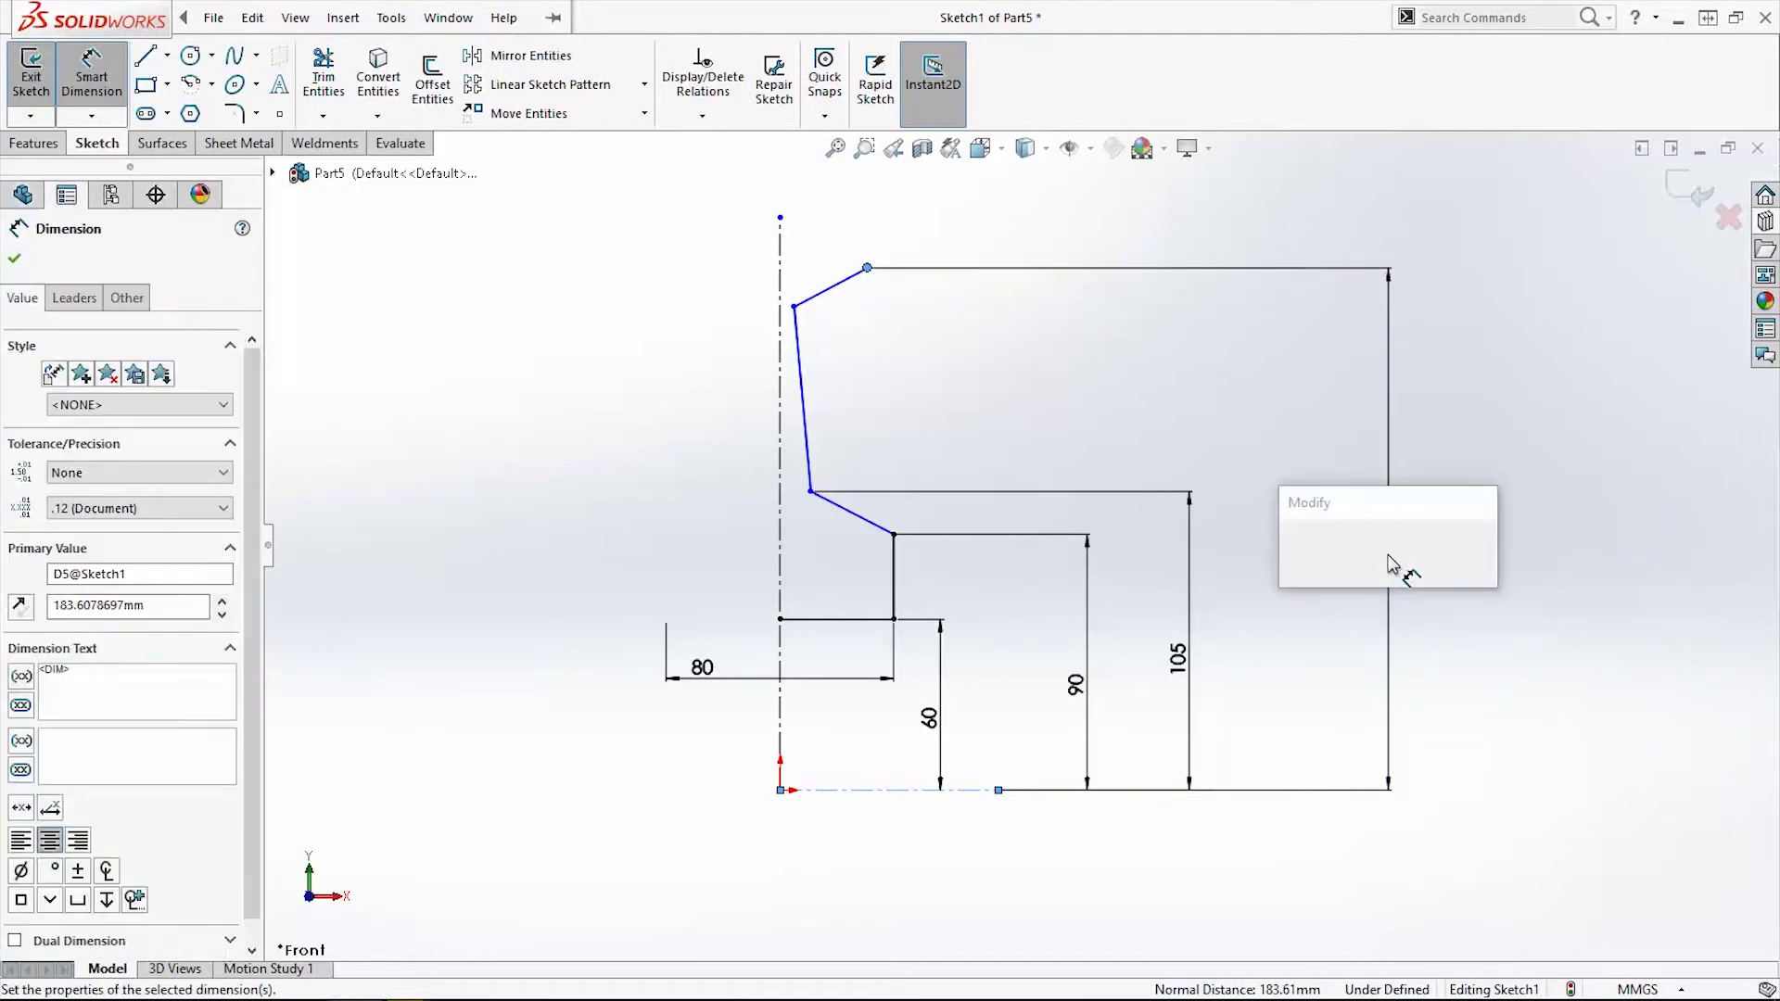
type("216")
key("Return")
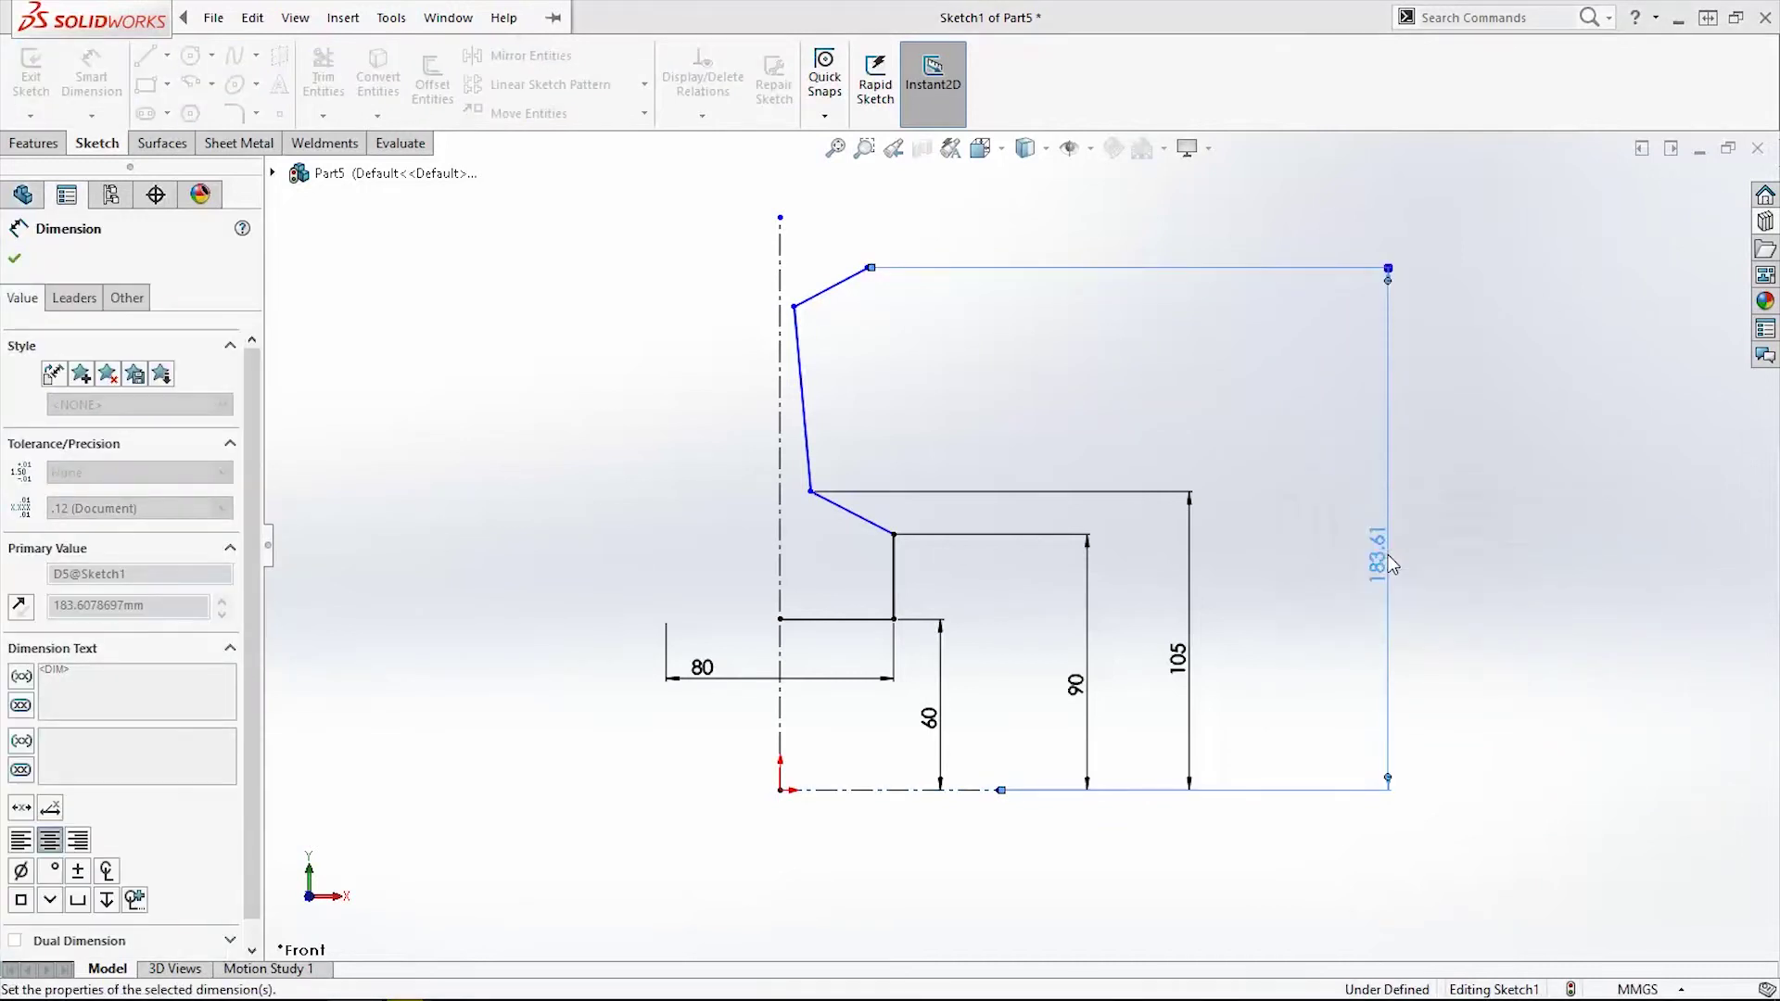
left_click(794, 215)
left_click(946, 790)
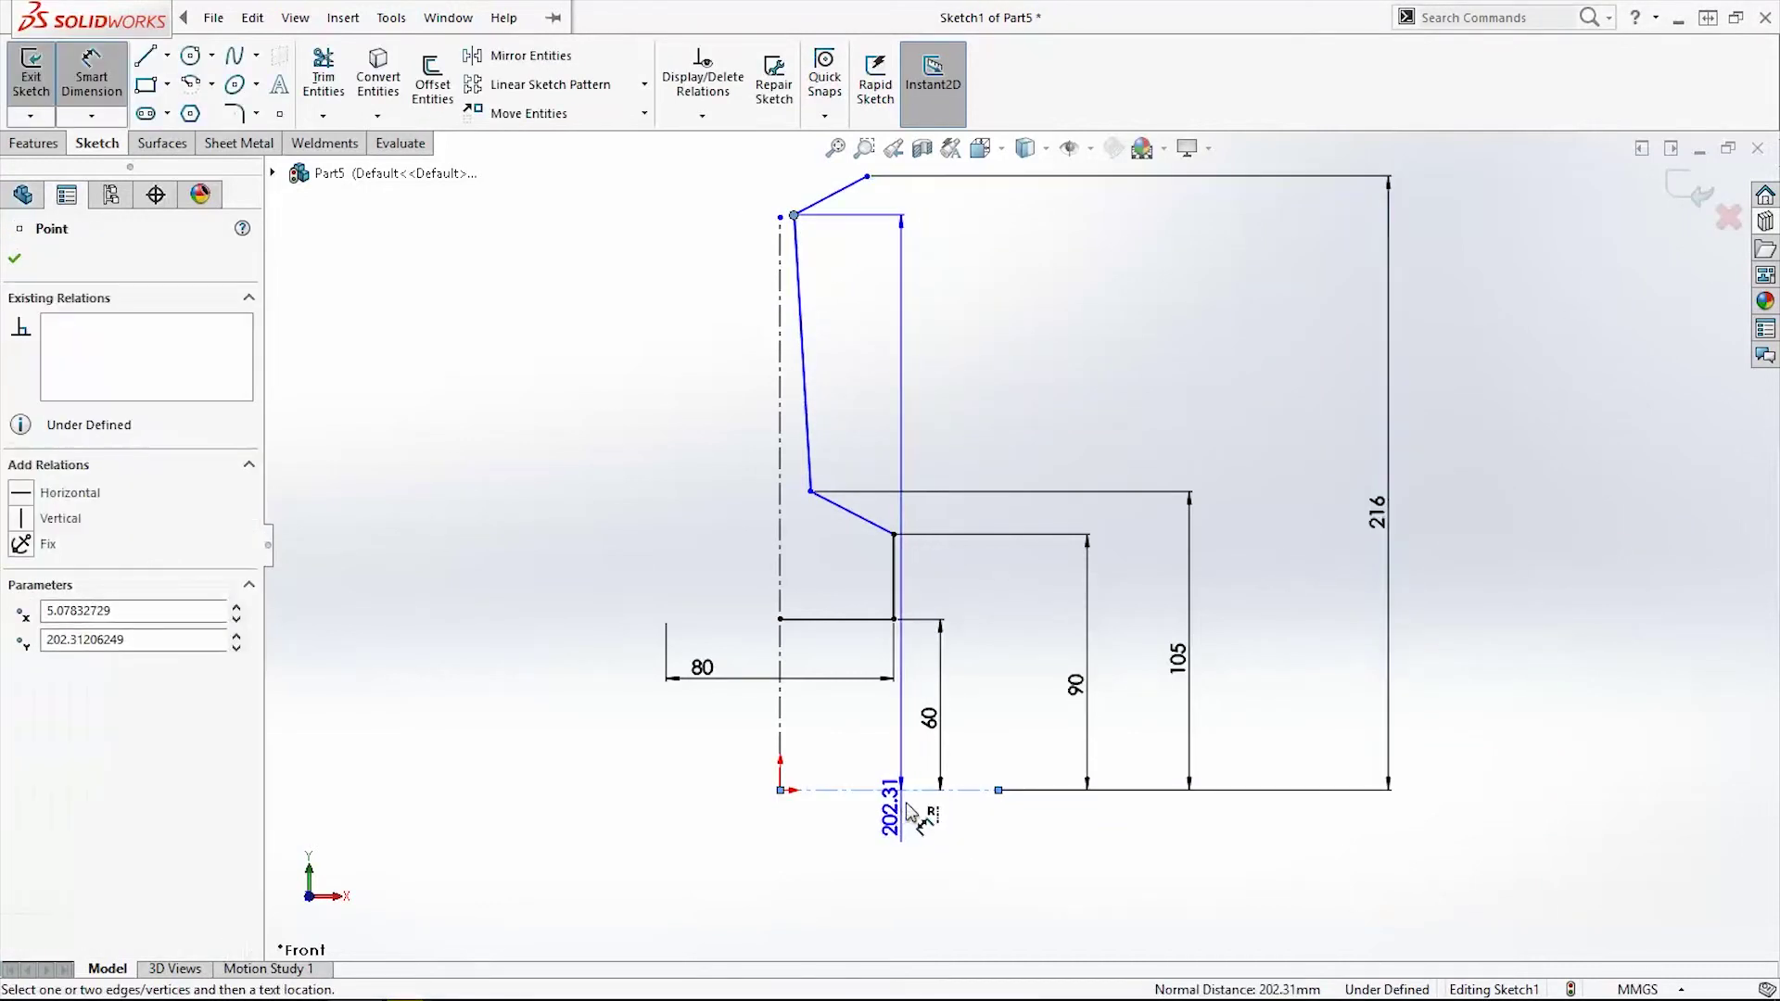
left_click(1278, 547)
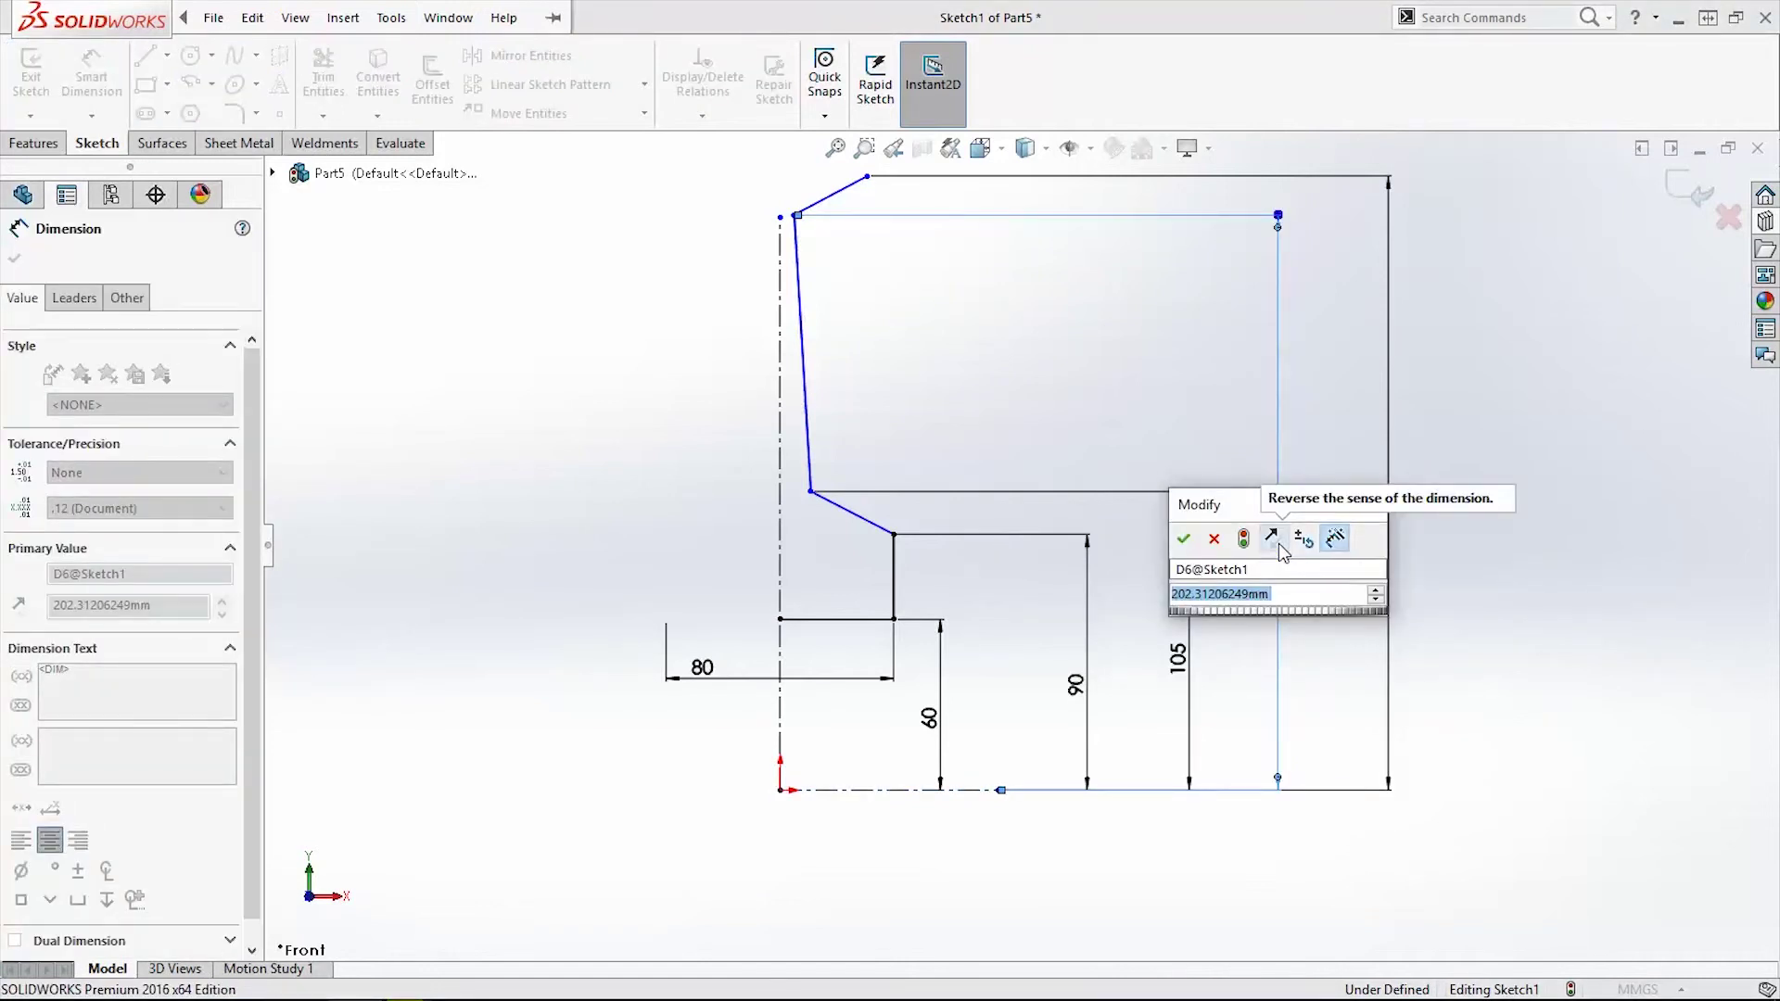
type("205")
key("Return")
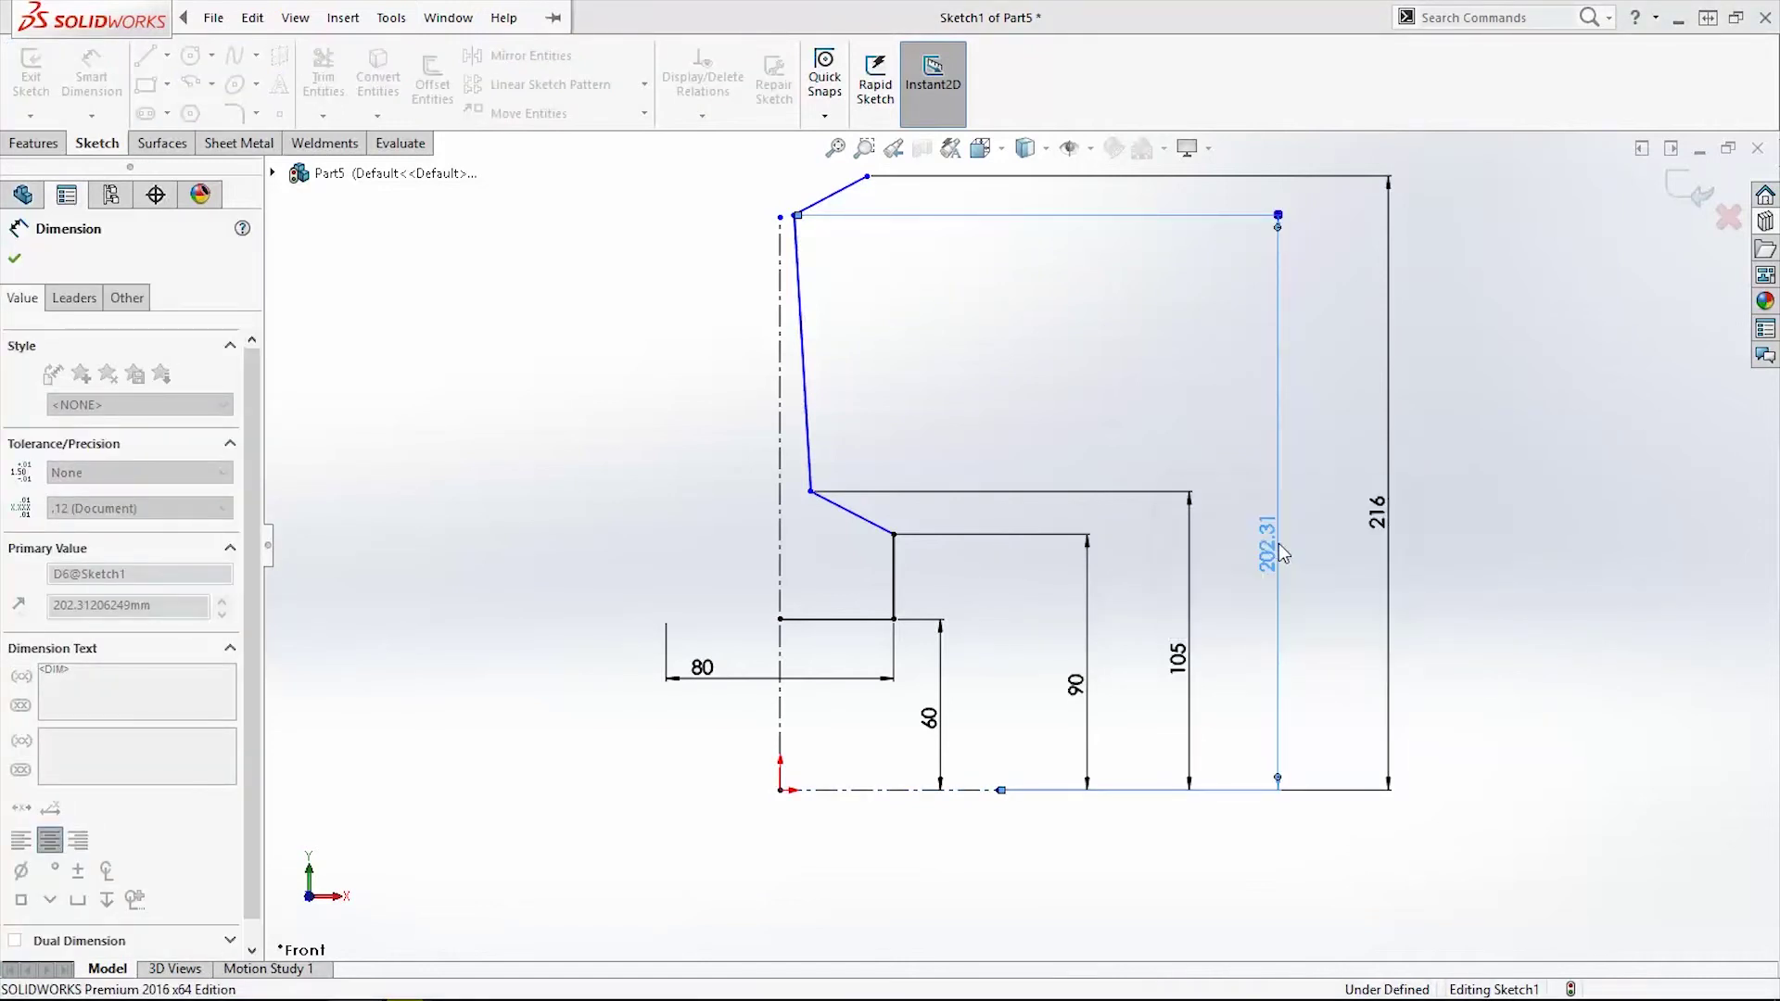
key("Escape")
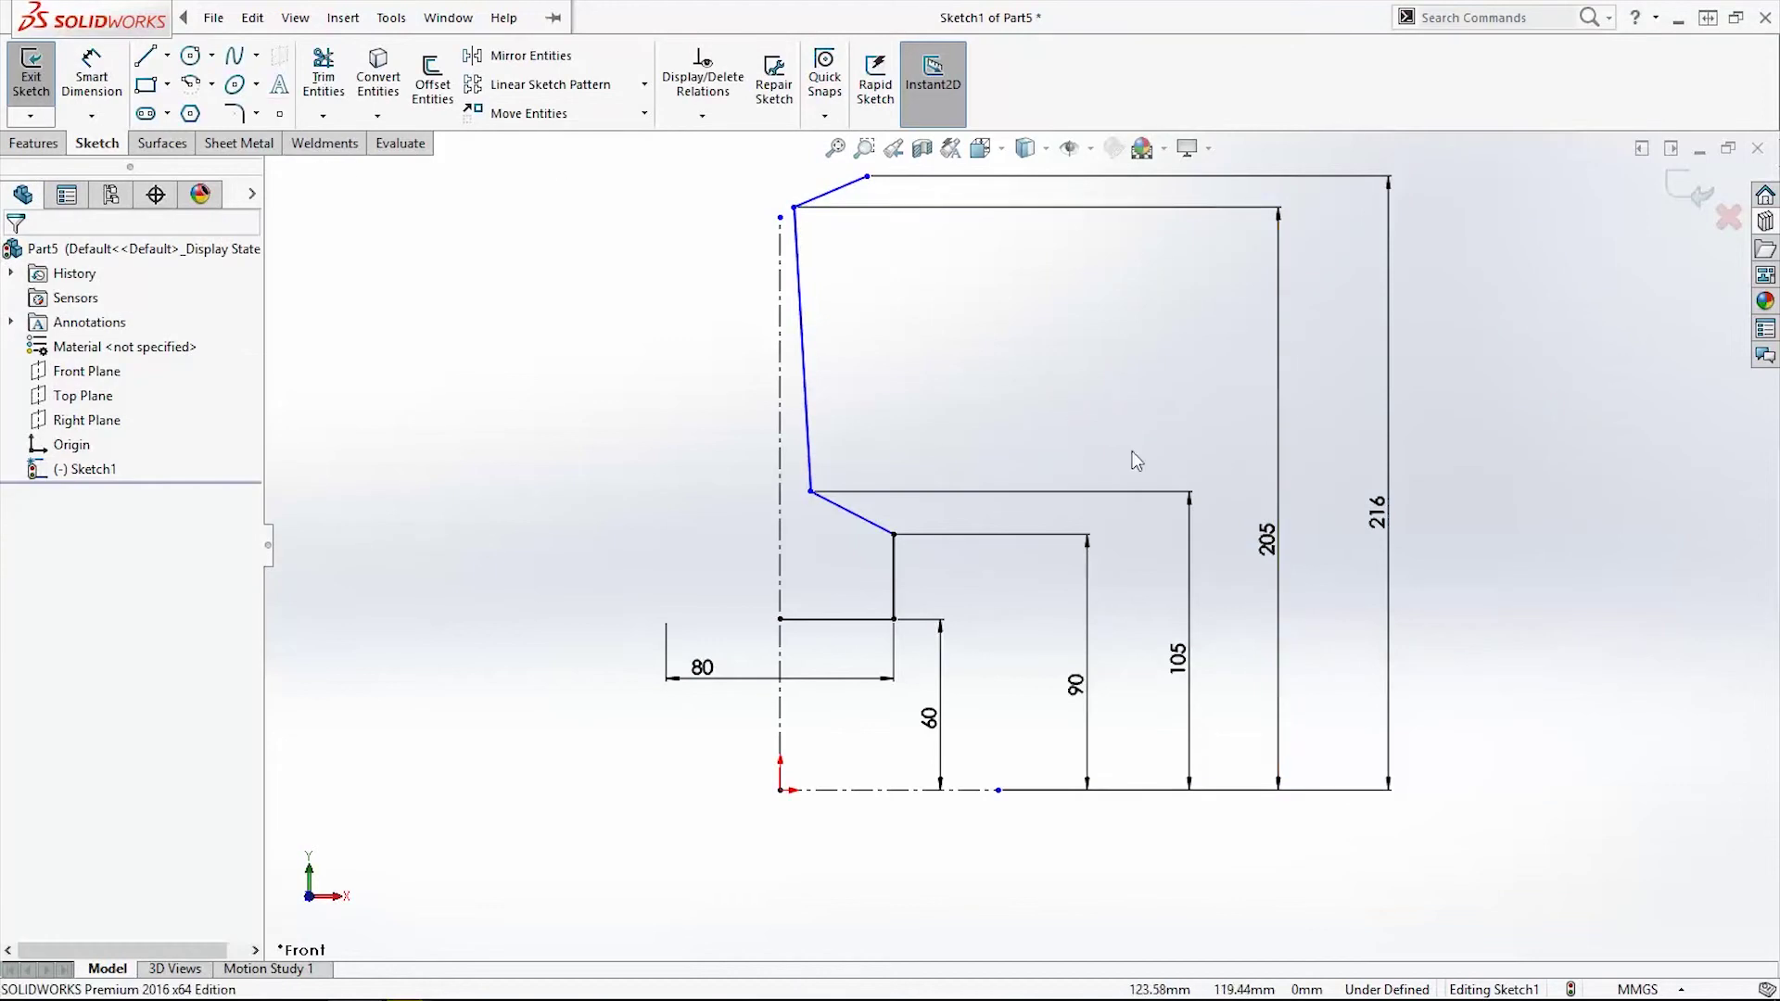
Dimension the lower and upper-left groove vertices across the vertical centerline as 28 and 20
left_click(92, 76)
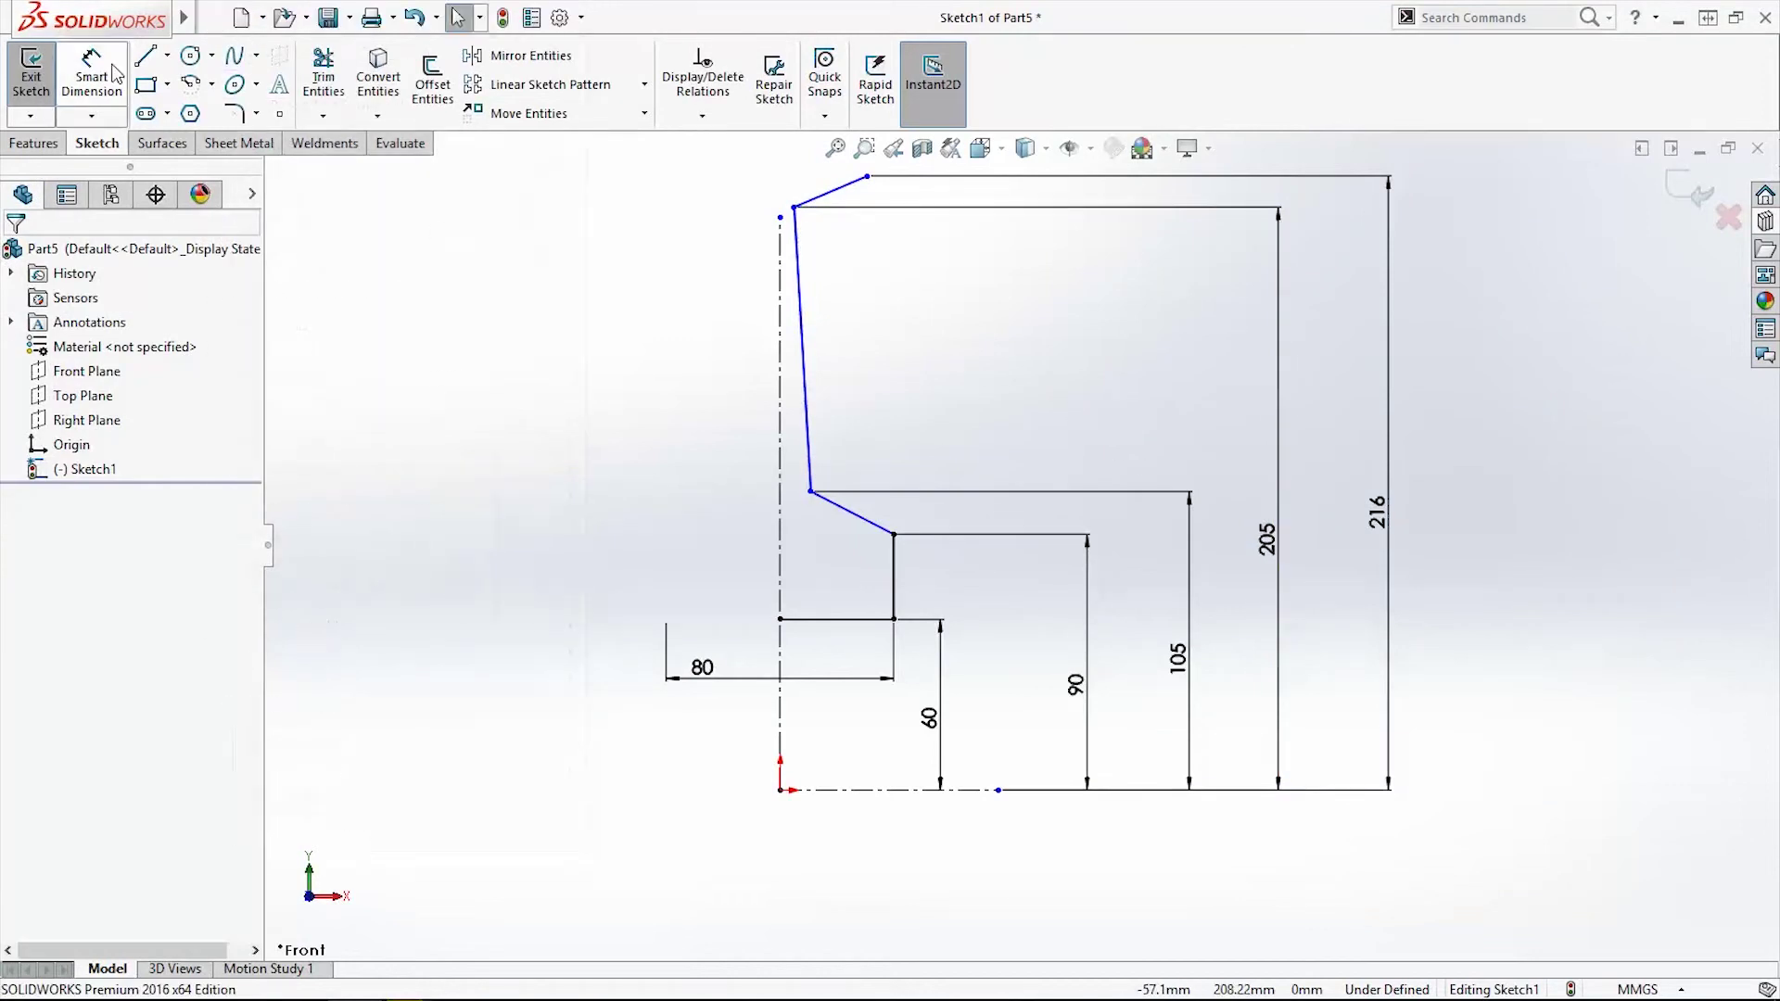
left_click(791, 501)
left_click(780, 501)
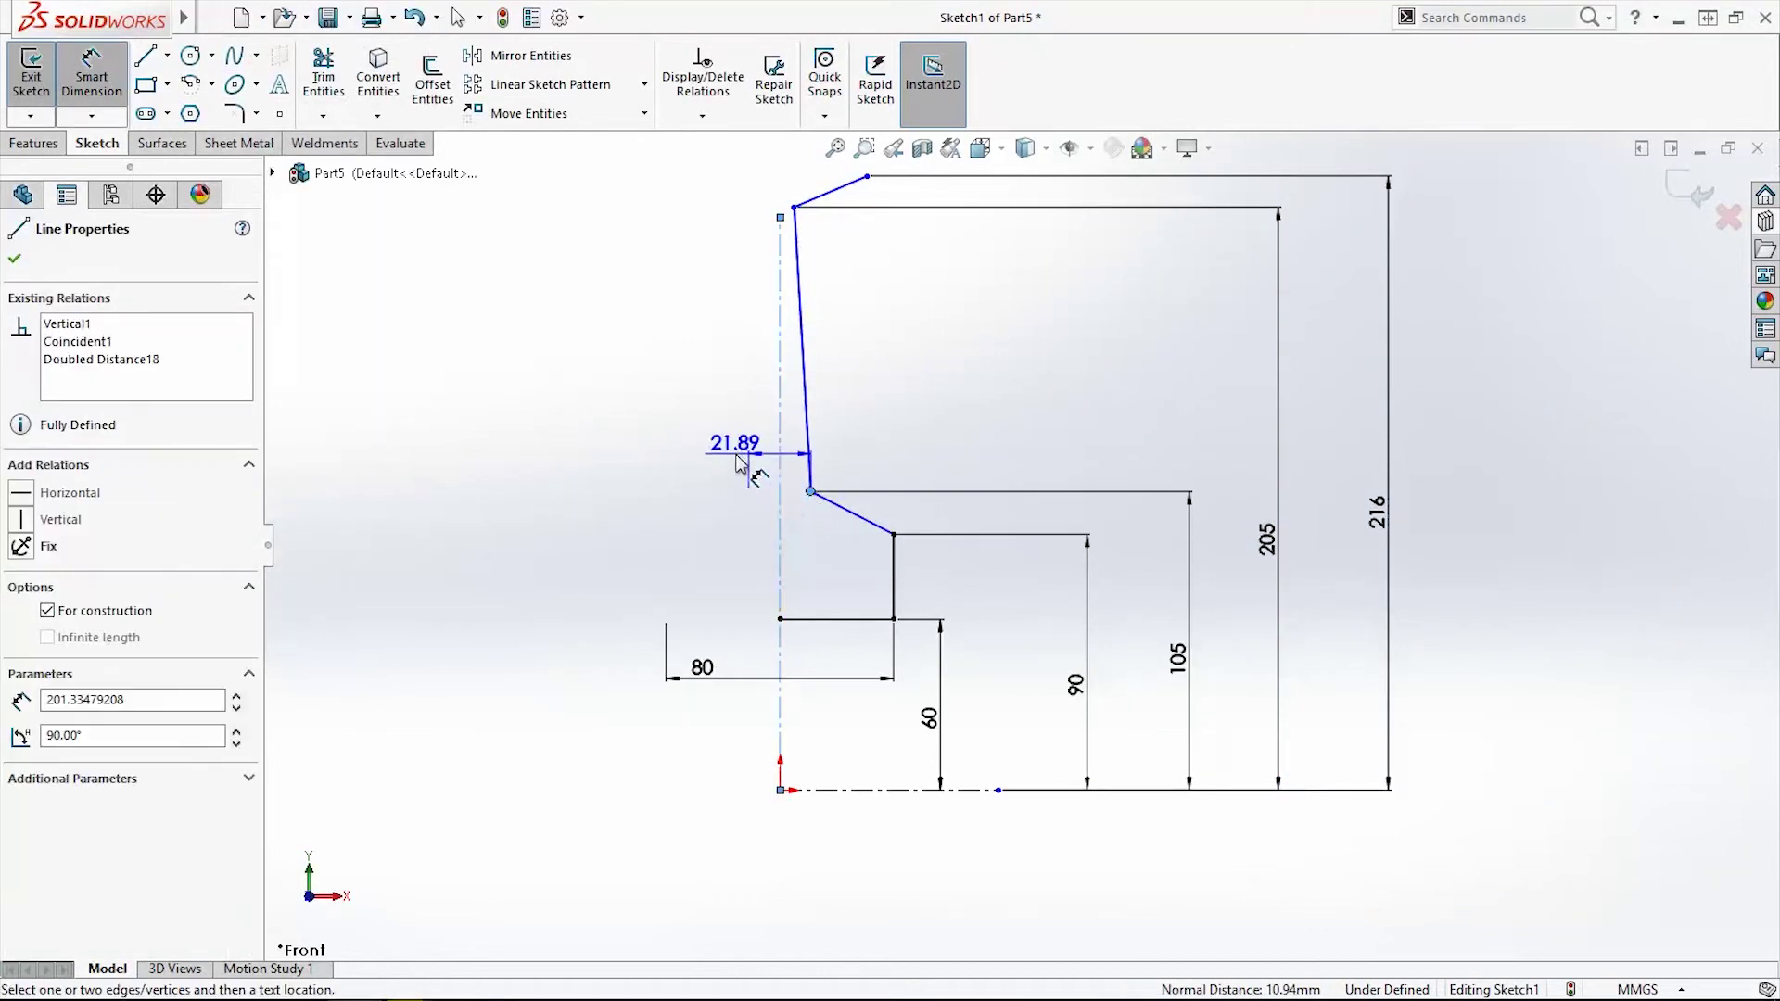
left_click(730, 484)
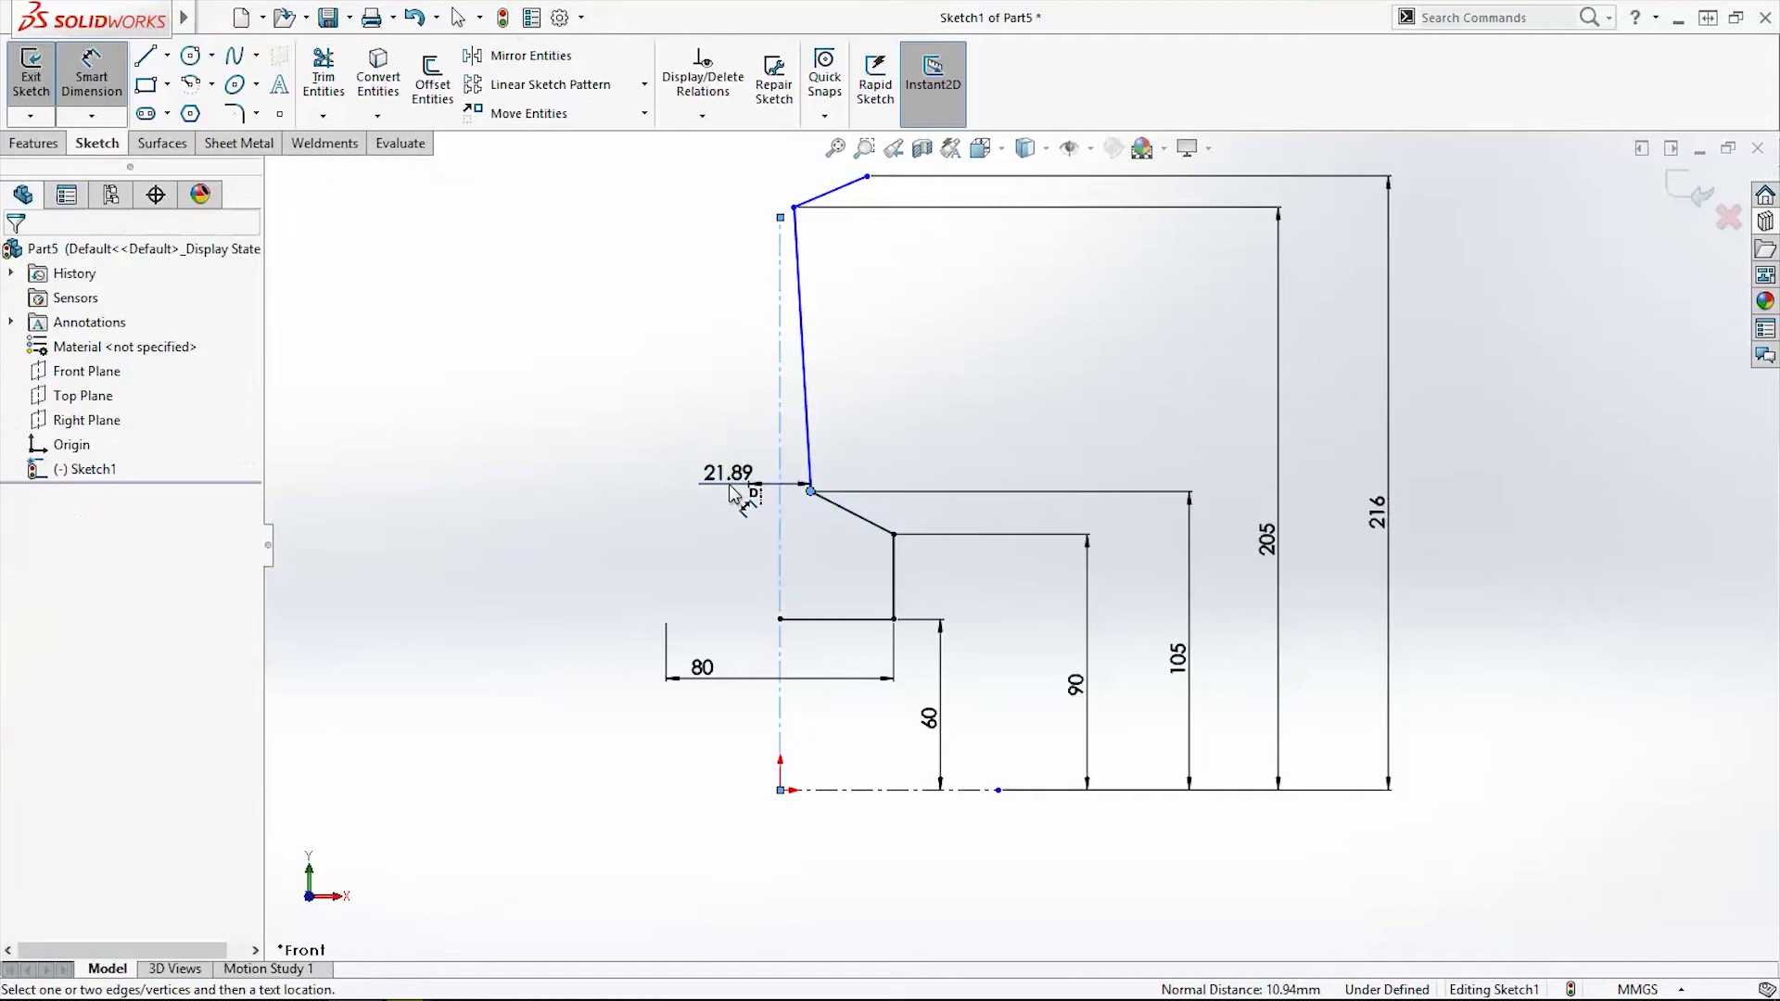
key("Return")
left_click(794, 209)
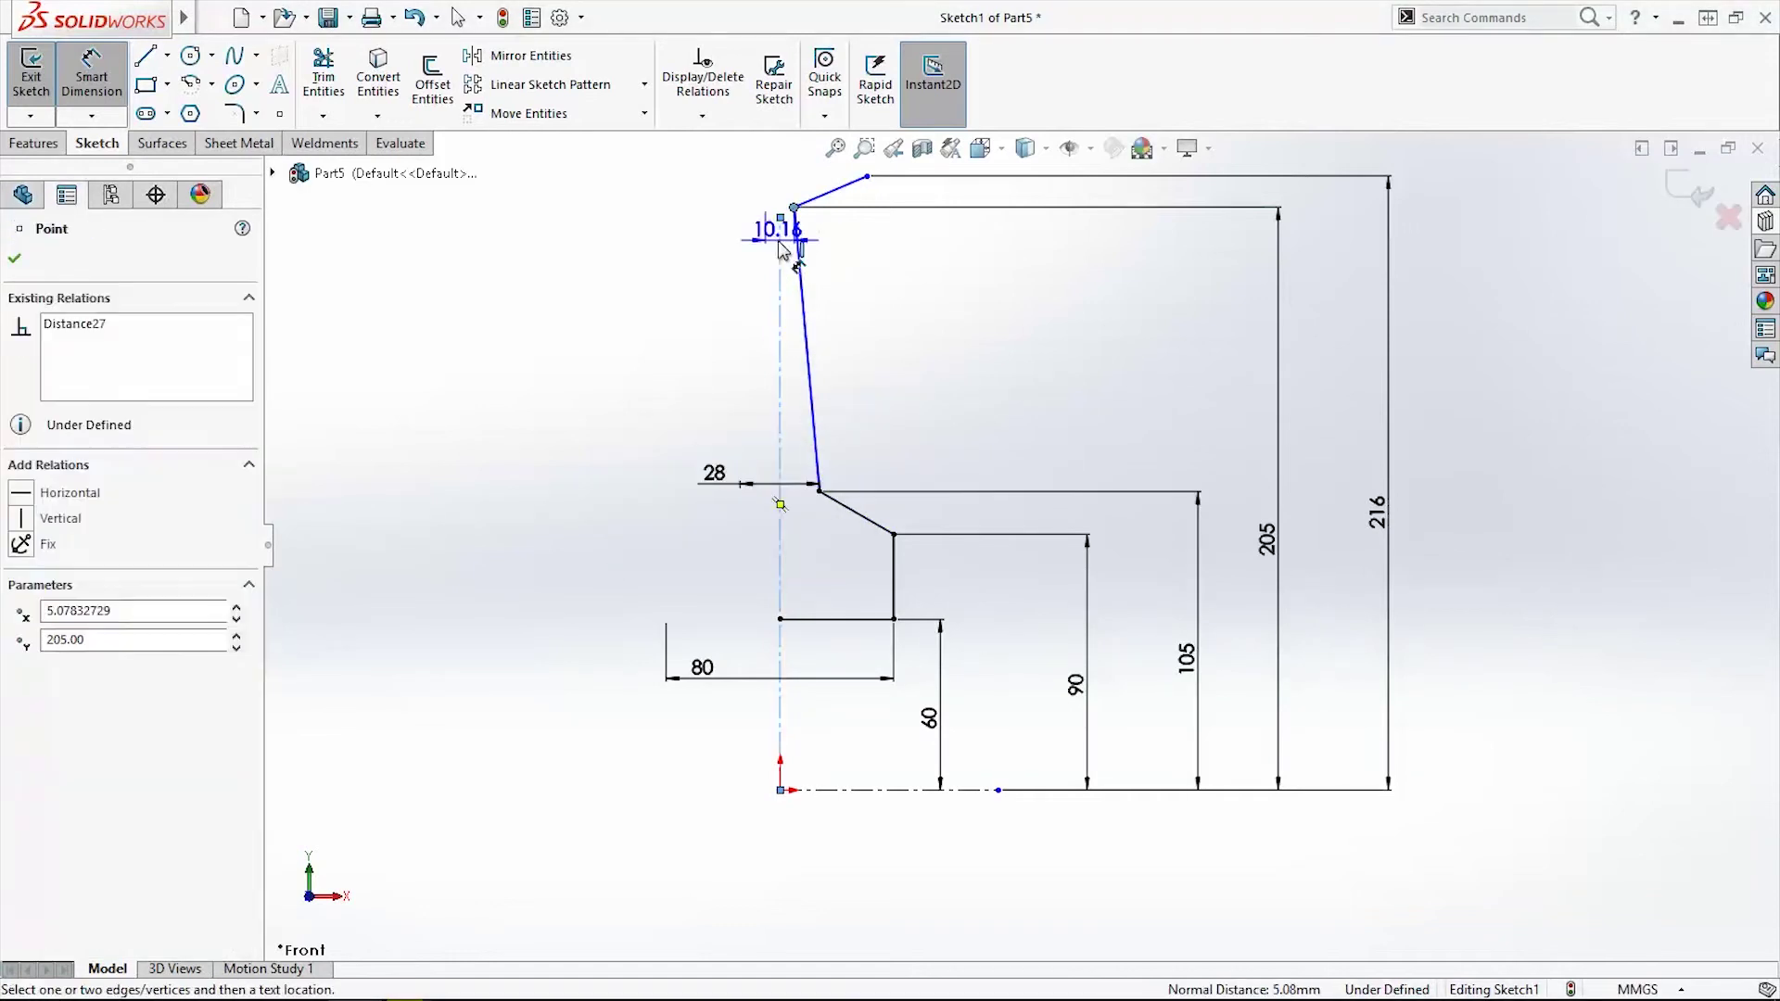
left_click(779, 226)
left_click(764, 184)
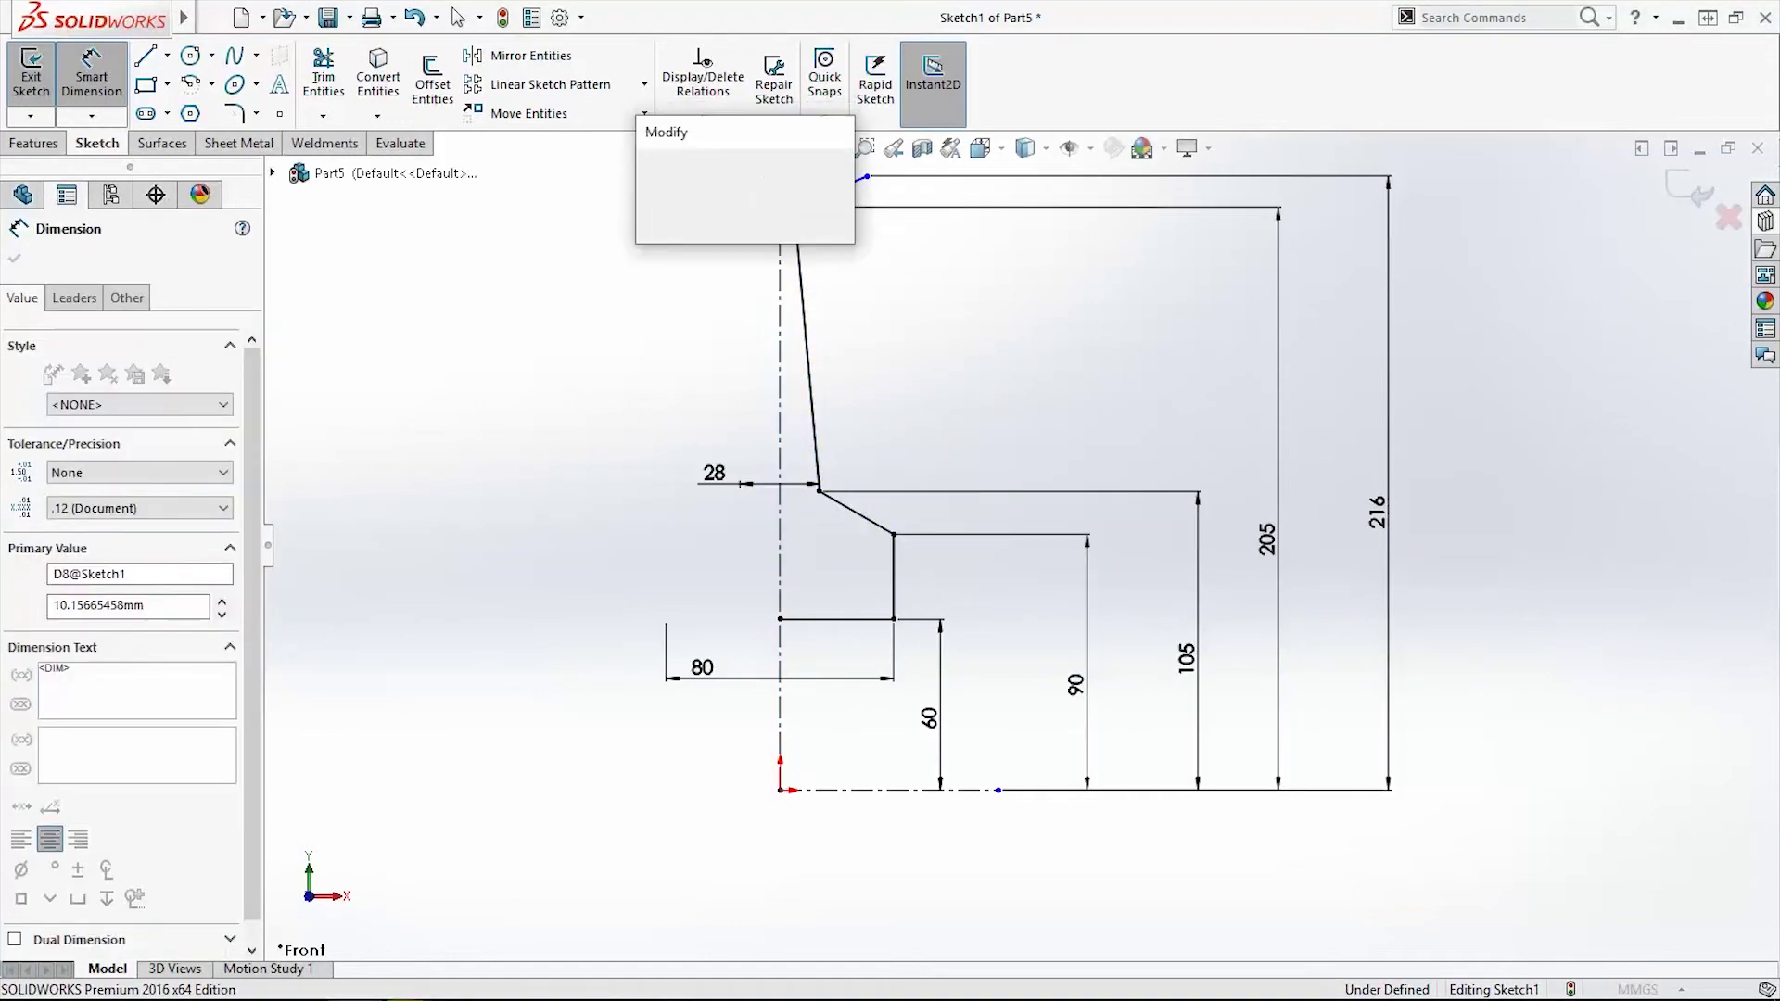
type("20")
key("Return")
Dimension the top-right end vertex 46 across the centerline, fully defining the sketch
scroll(1021, 362, "up", 3)
scroll(973, 316, "down", 1)
left_click(915, 346)
left_click(857, 399)
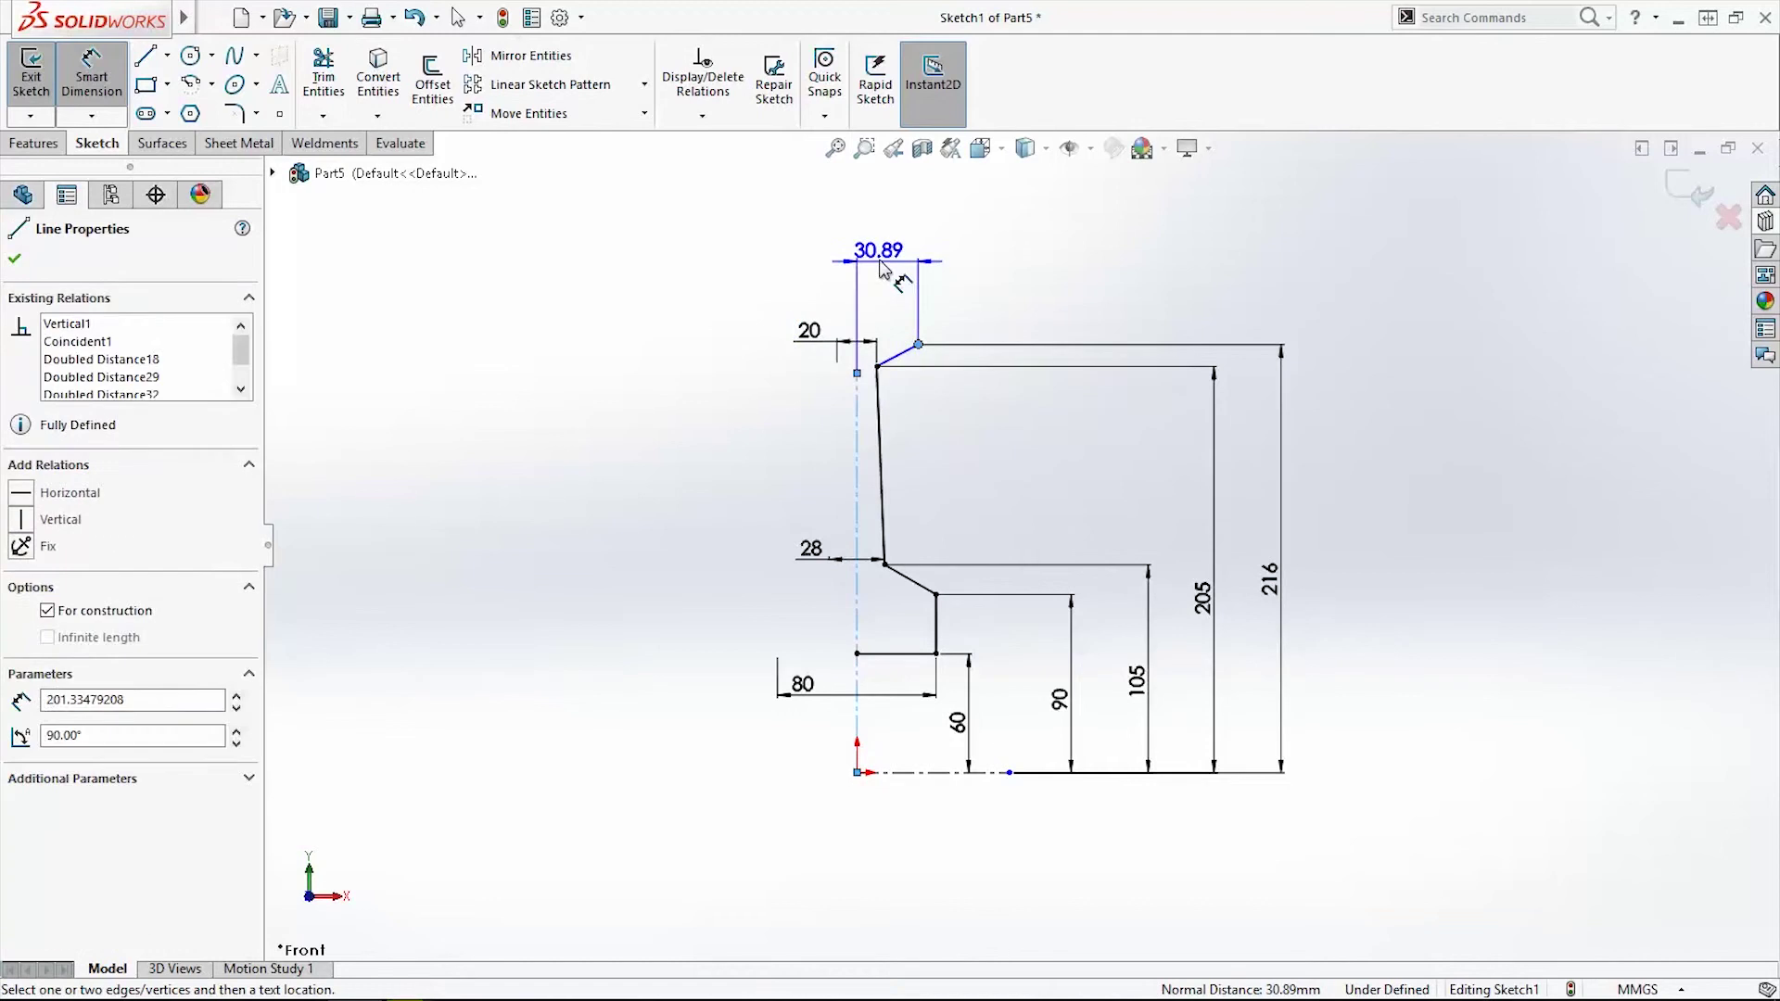
left_click(806, 182)
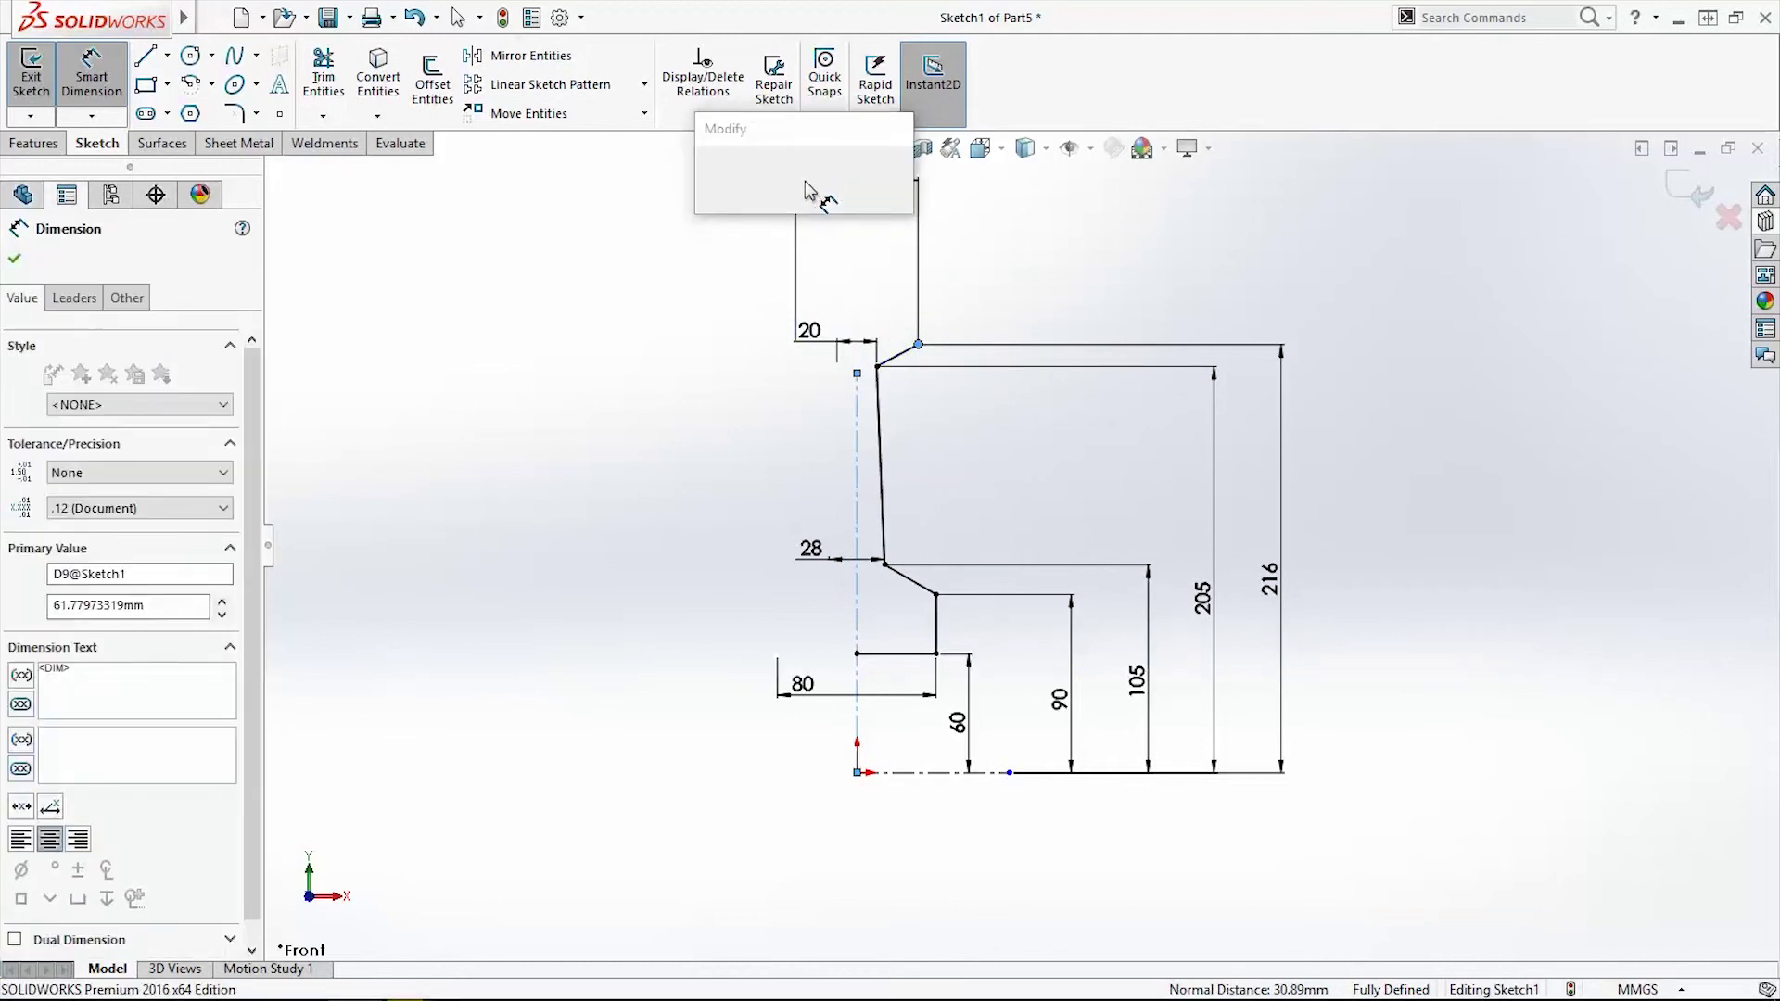
type("46")
key("Return")
key("Escape")
scroll(1018, 545, "up", 2)
scroll(1022, 380, "down", 2)
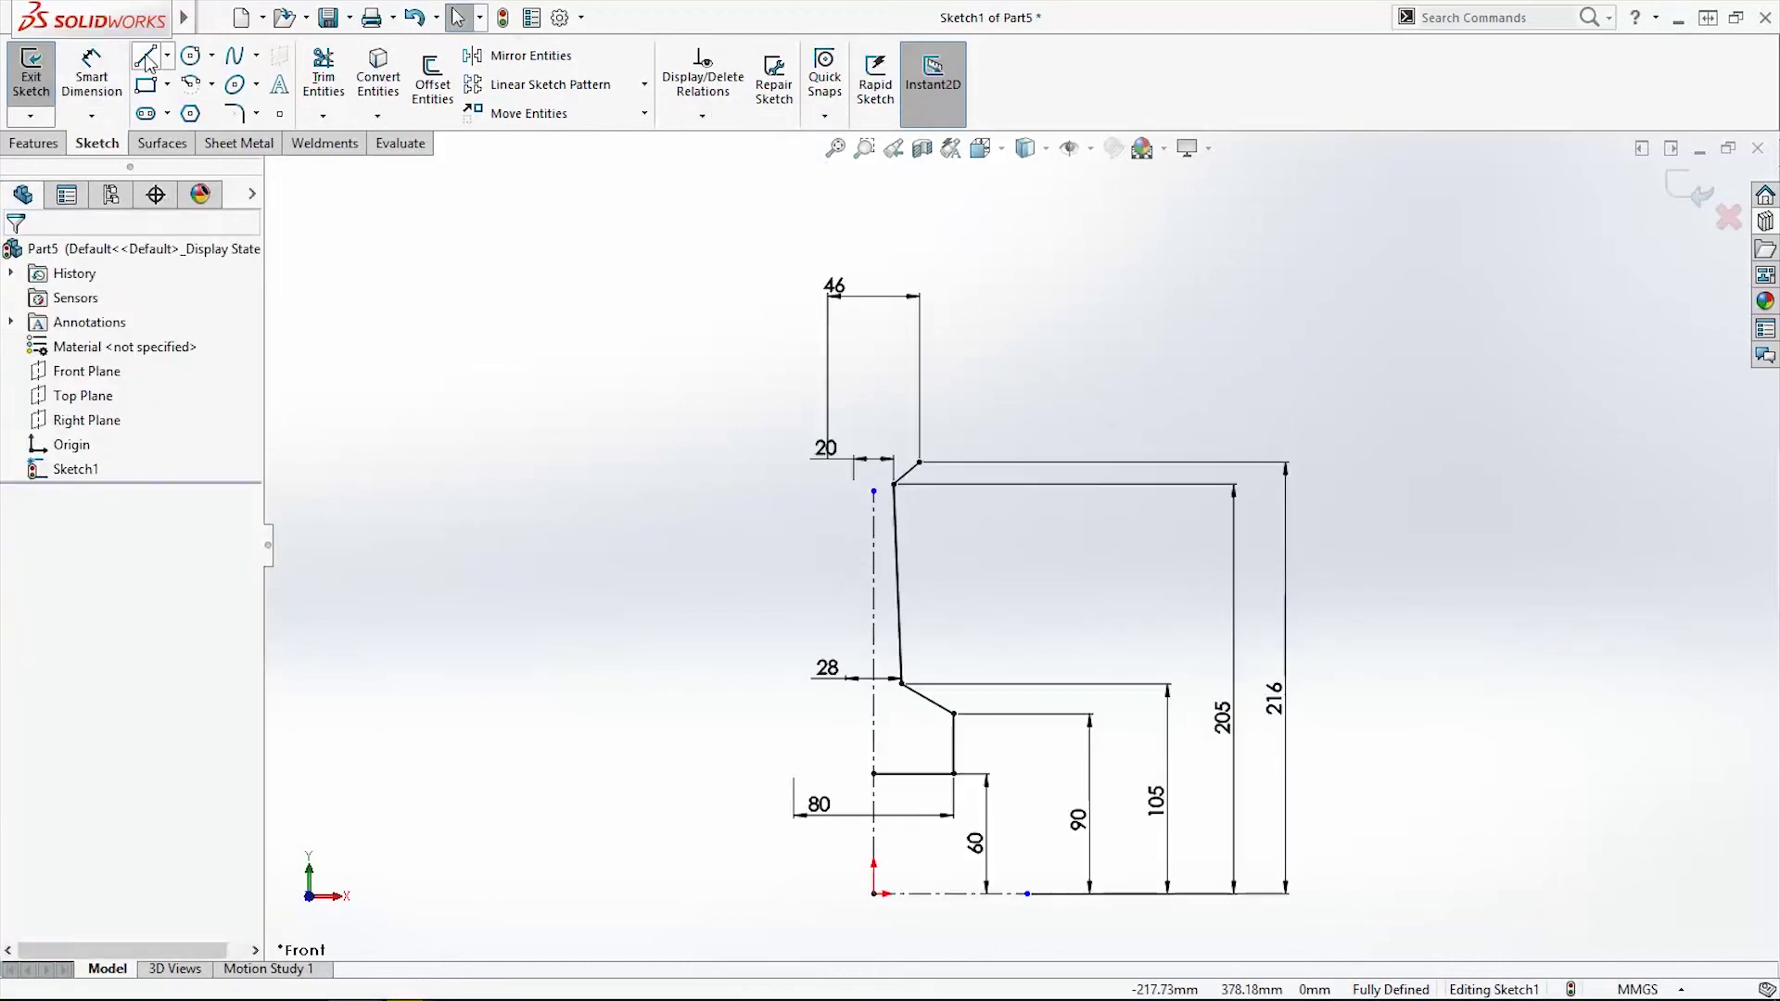
Draw four lines from the top corner: up, left, diagonally down-left, then left to the centreline
left_click(145, 56)
scroll(890, 436, "down", 5)
left_click(975, 514)
scroll(978, 537, "up", 1)
scroll(983, 520, "up", 2)
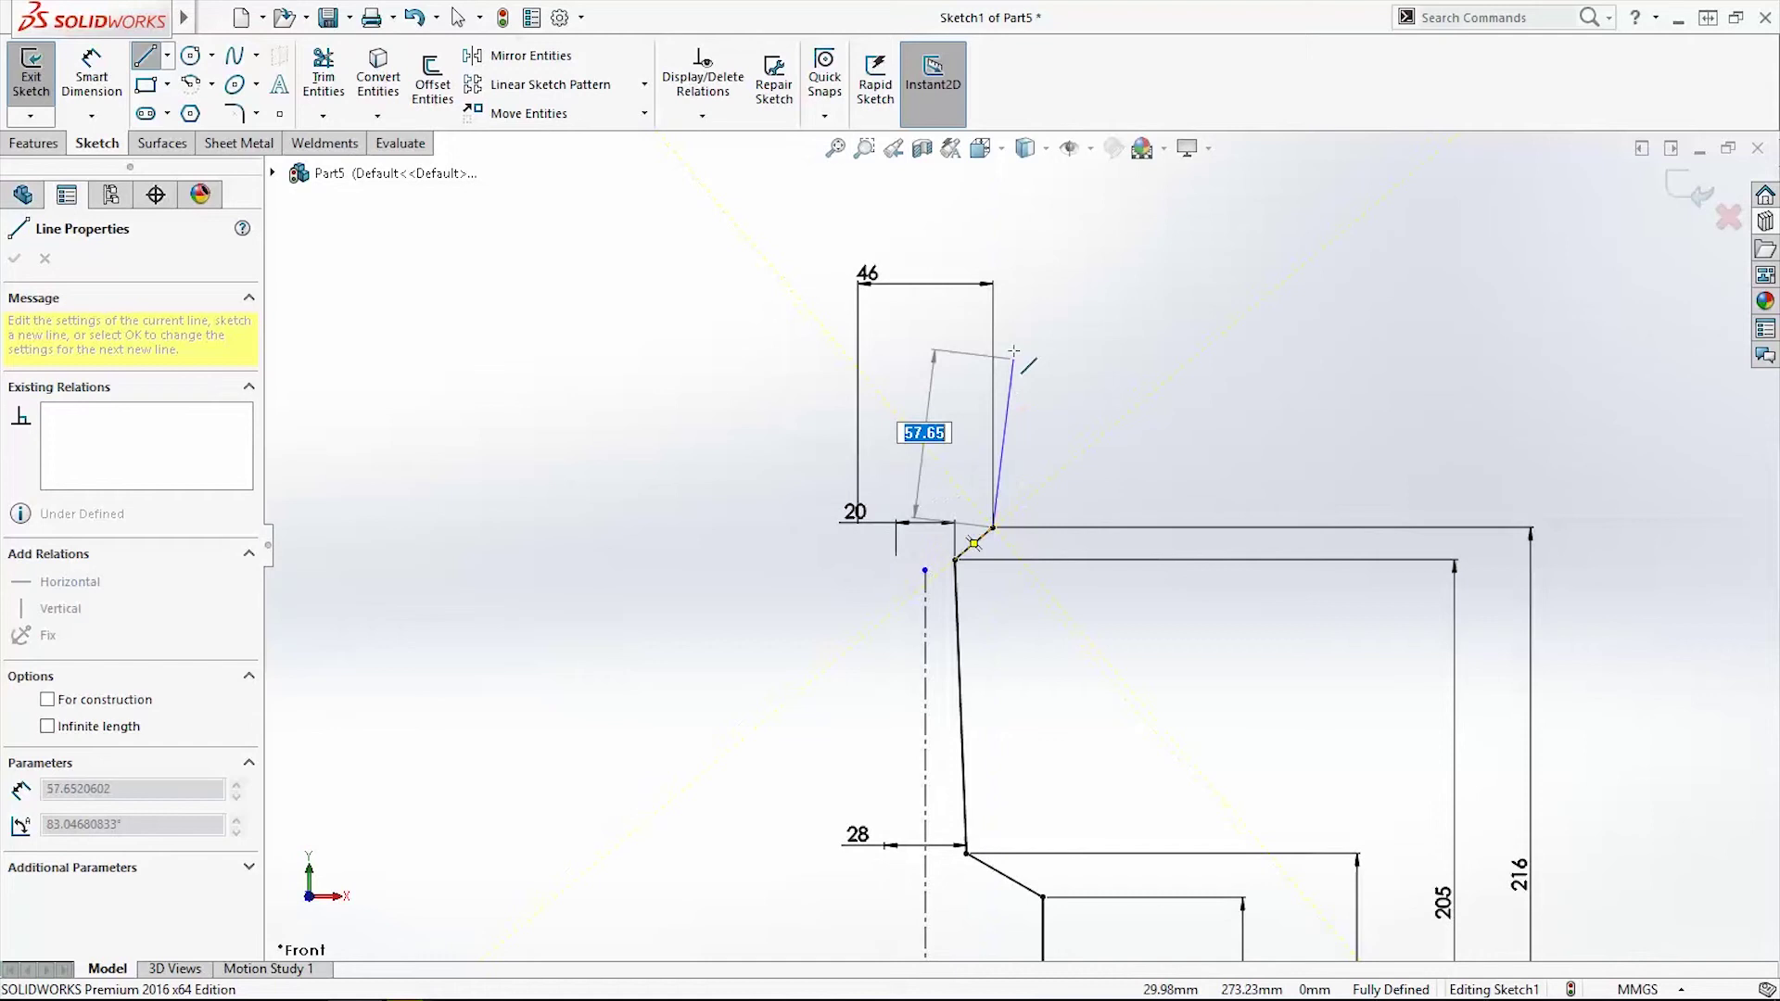
left_click(993, 324)
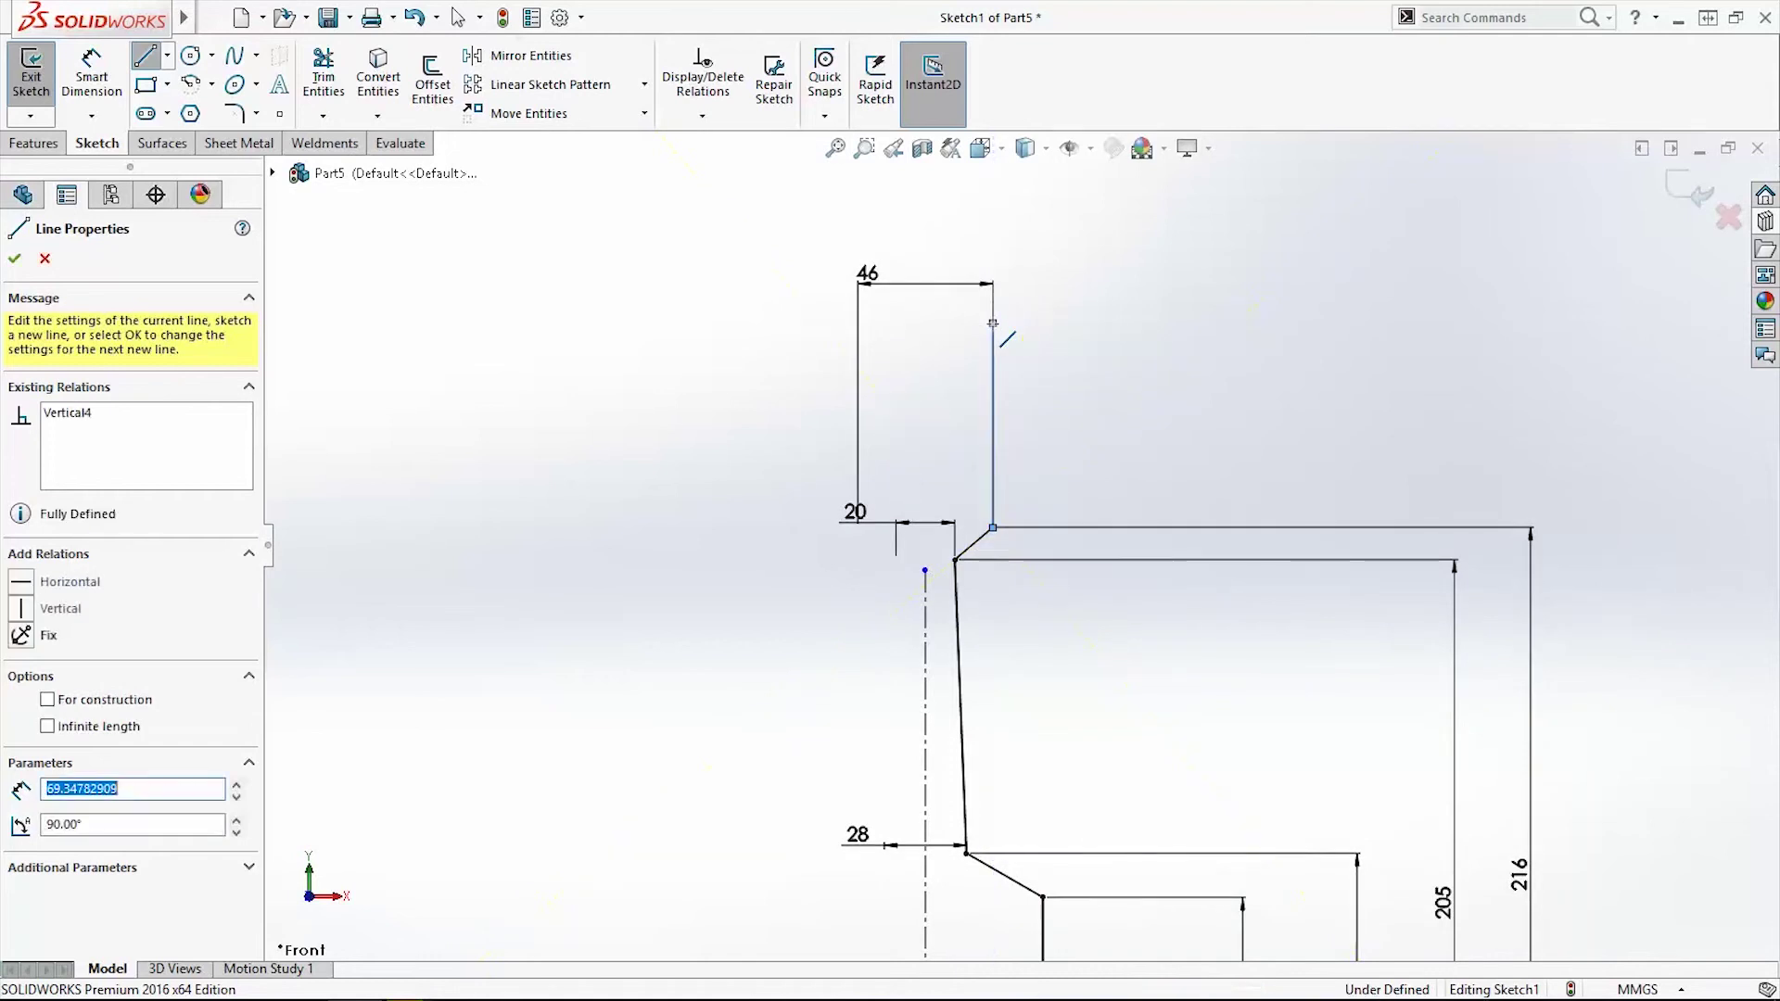
left_click(963, 323)
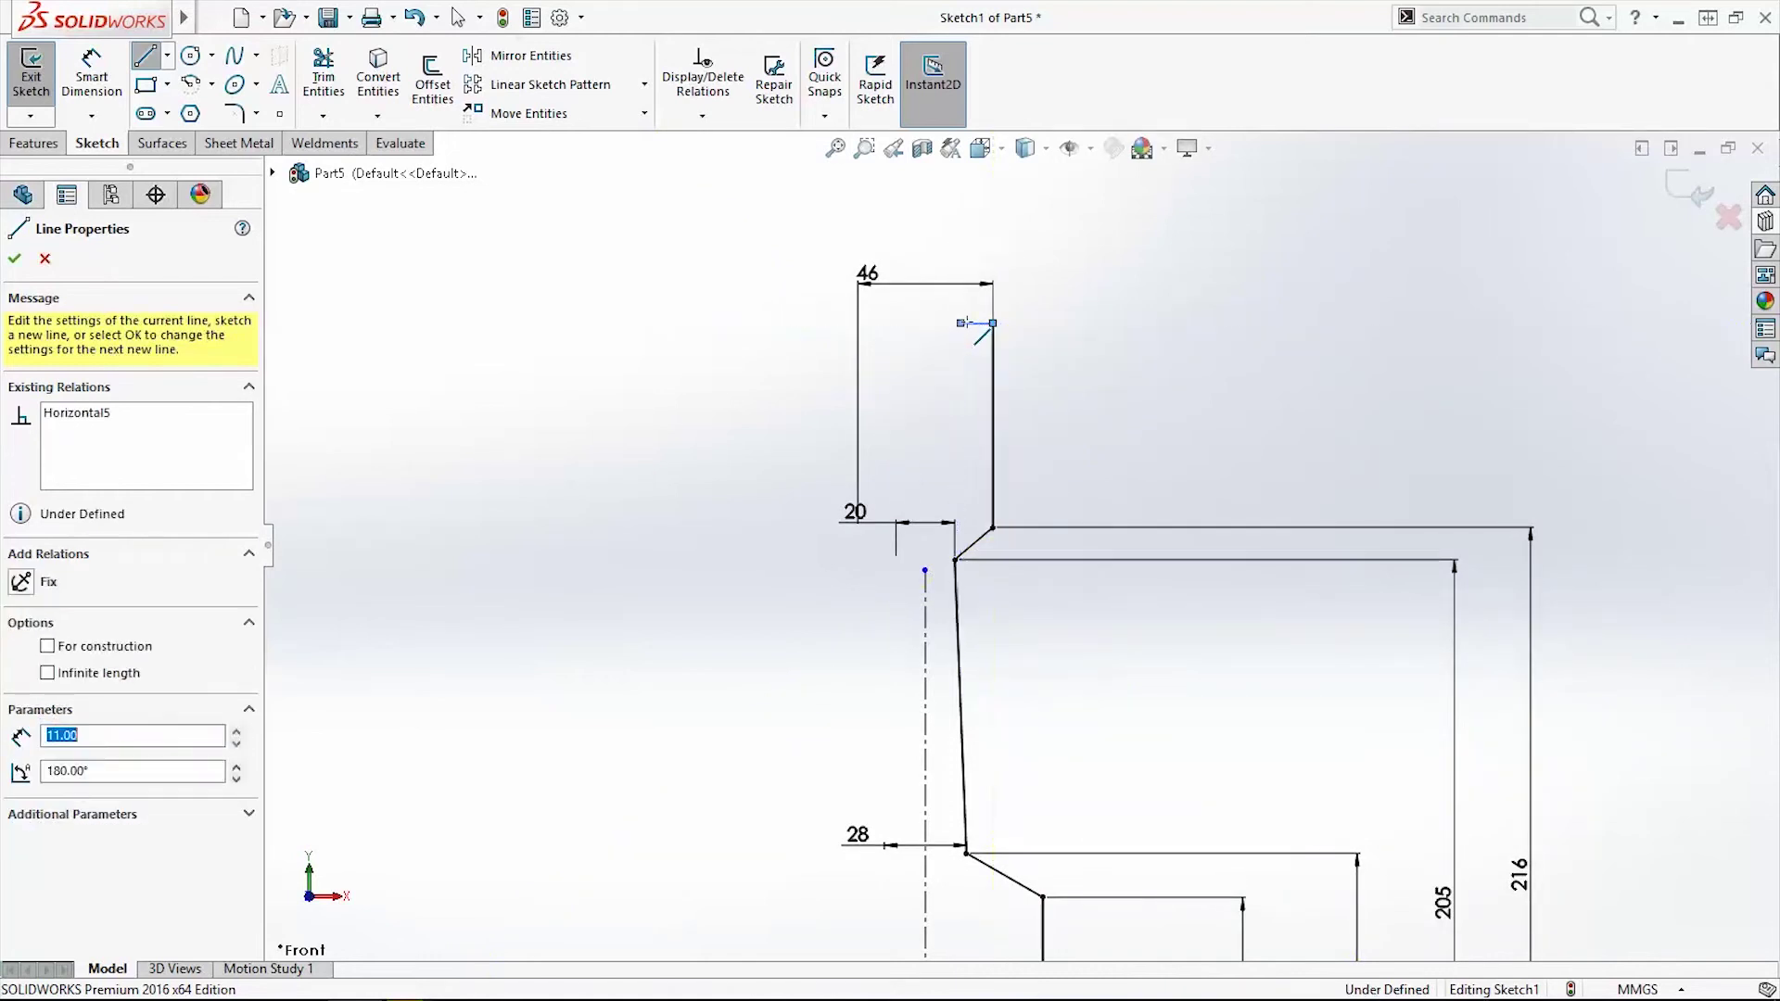
left_click(943, 381)
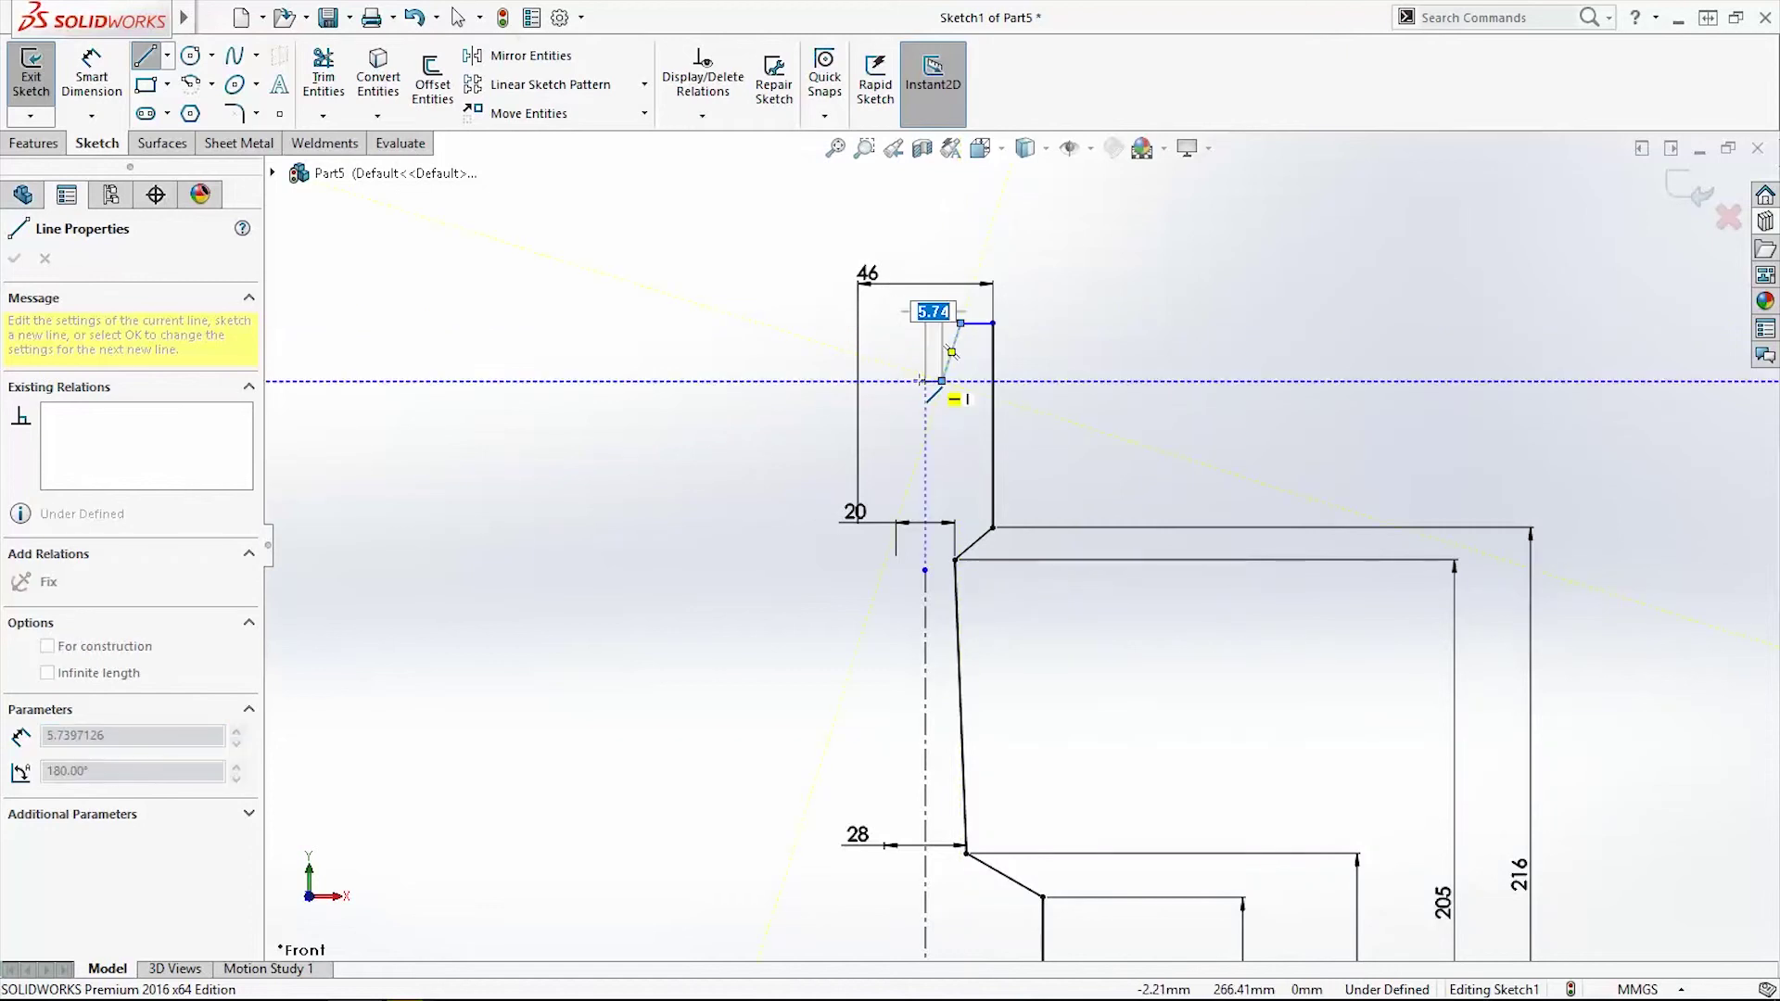
left_click(924, 381)
key("Escape")
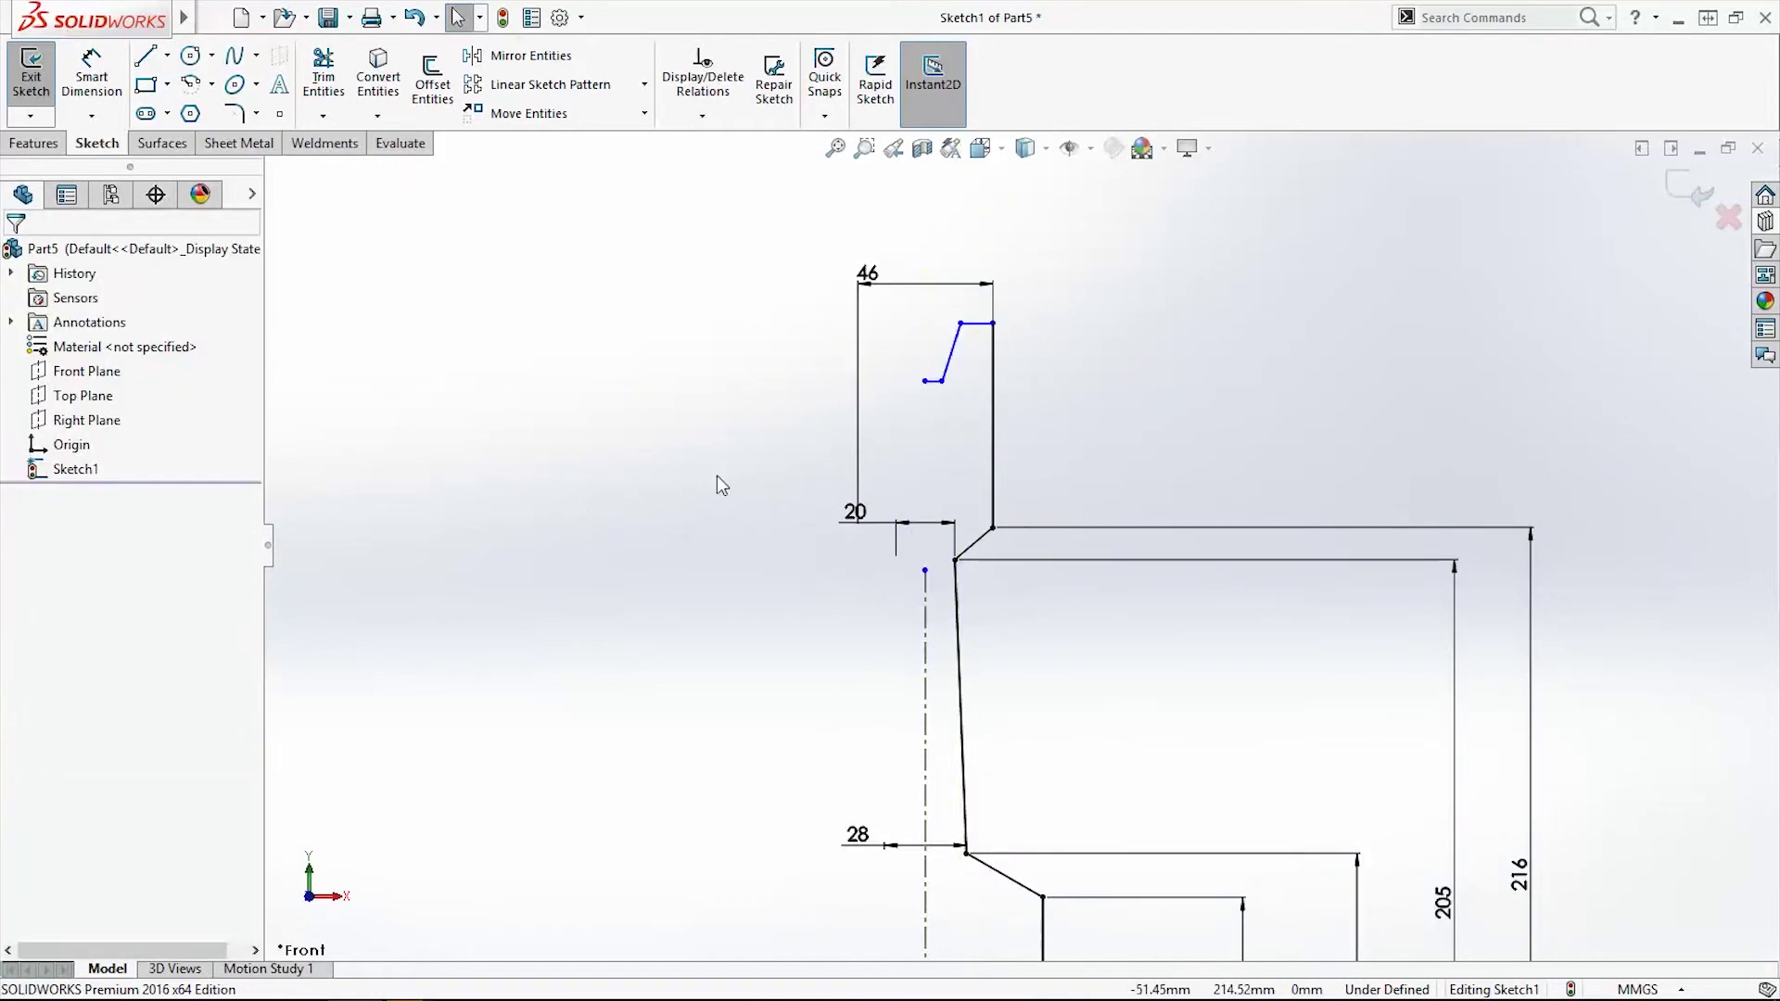
Dimension the distance from the short top line to the bottom line as 280
left_click(88, 79)
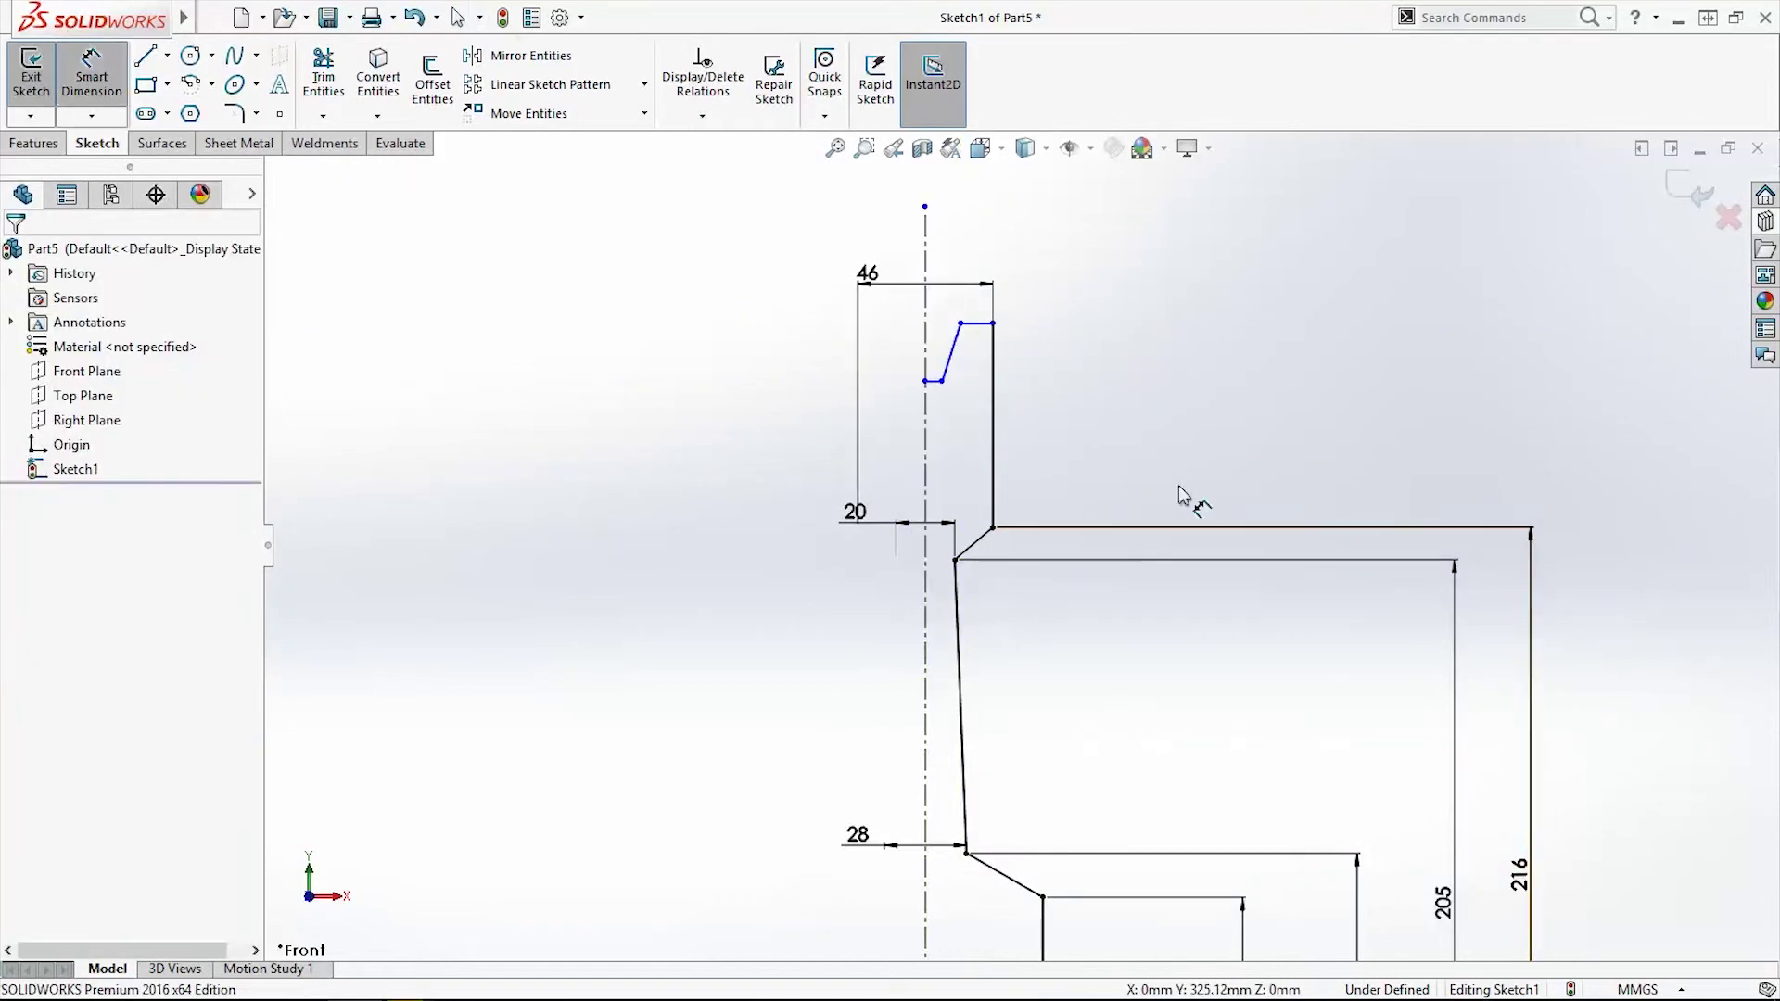
left_click(979, 332)
scroll(1019, 546, "up", 6)
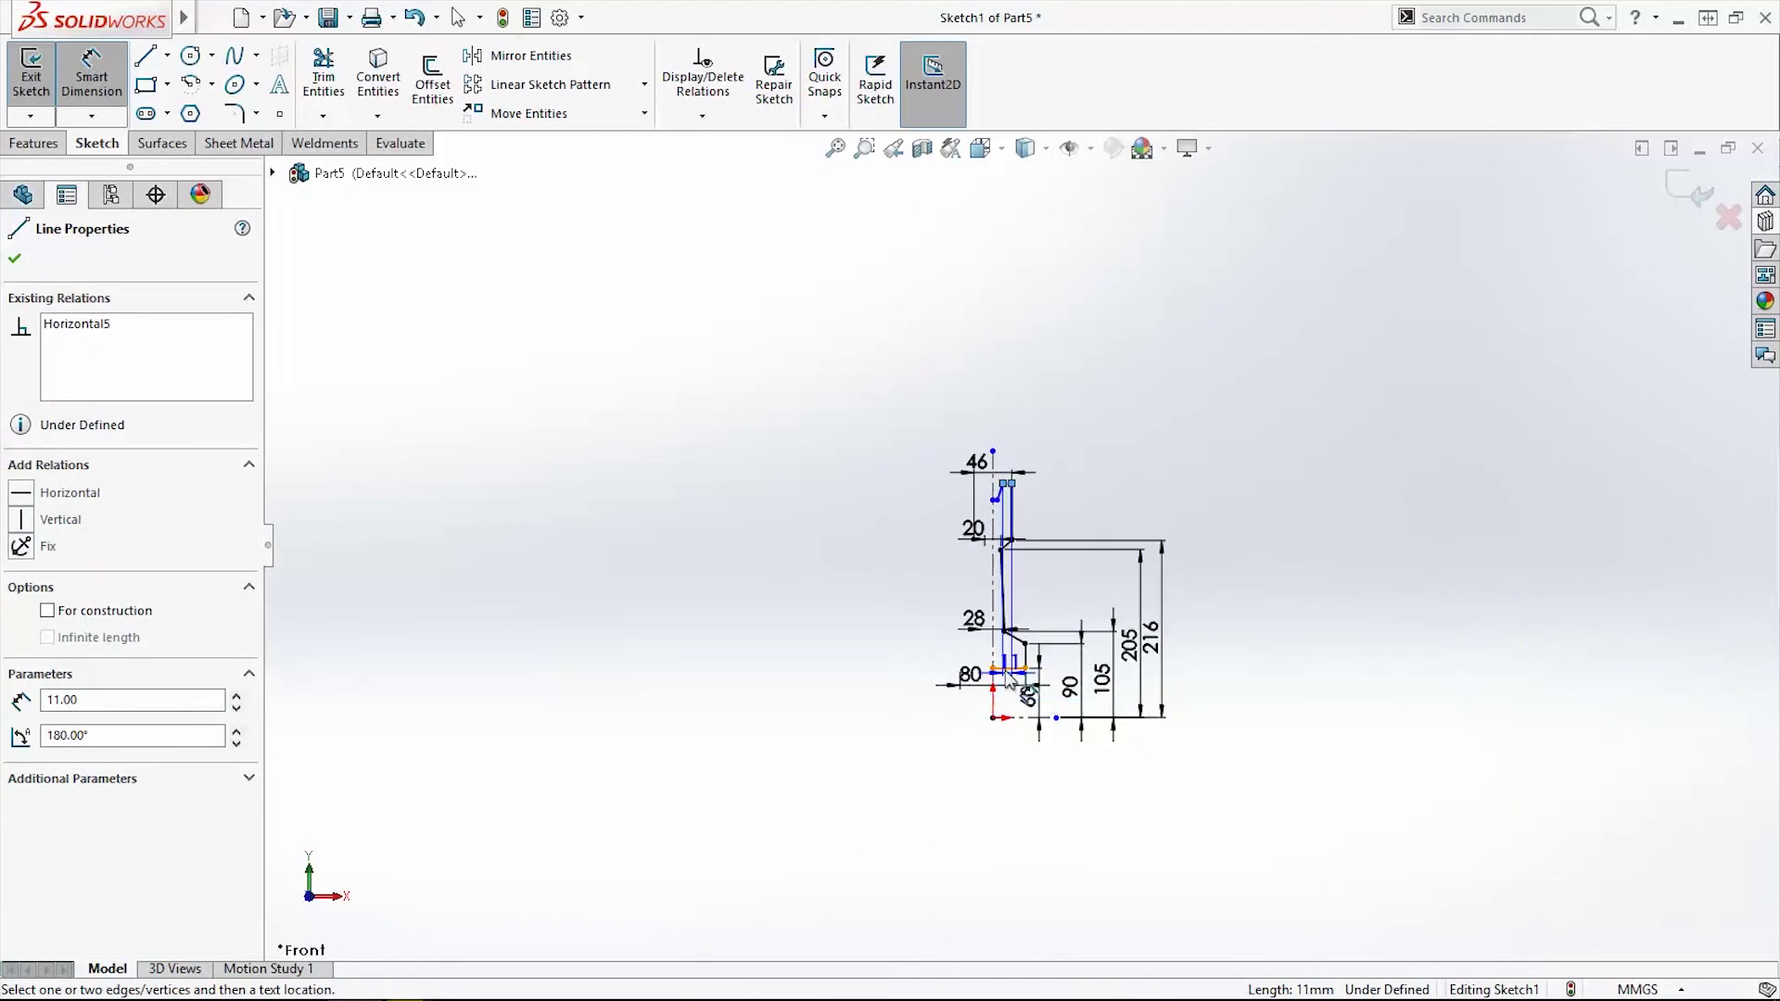
left_click(1024, 716)
left_click(1298, 646)
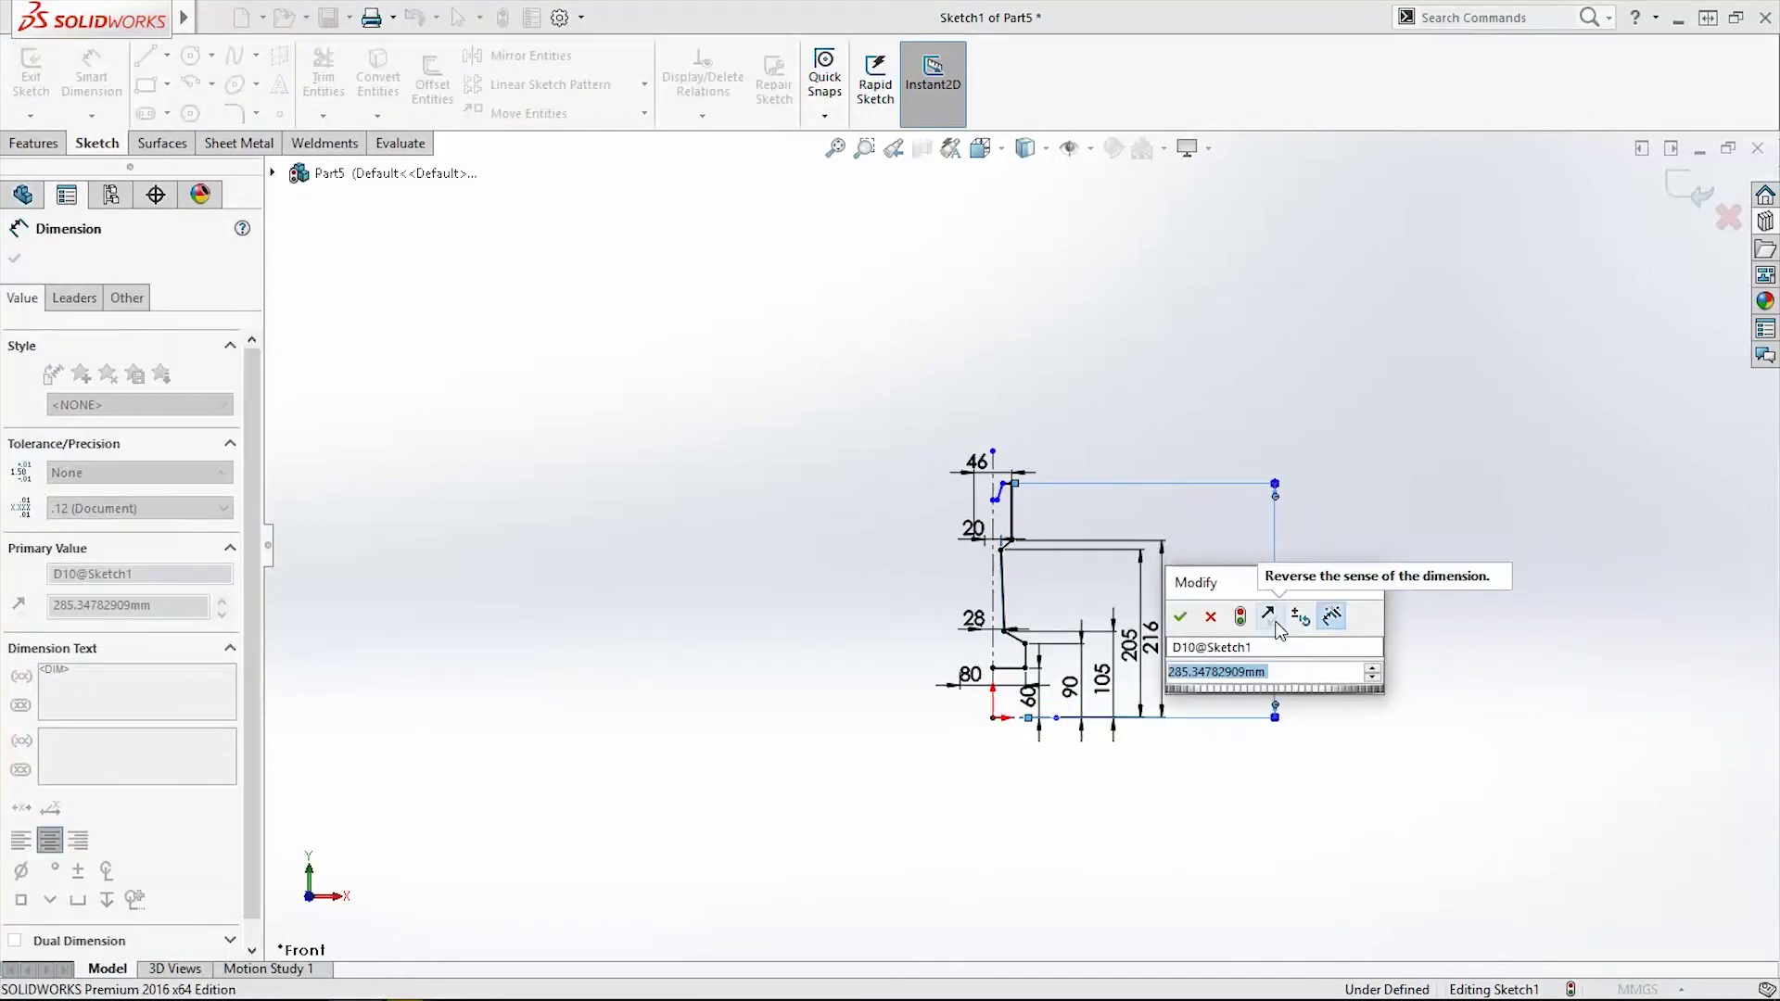
type("280")
key("Return")
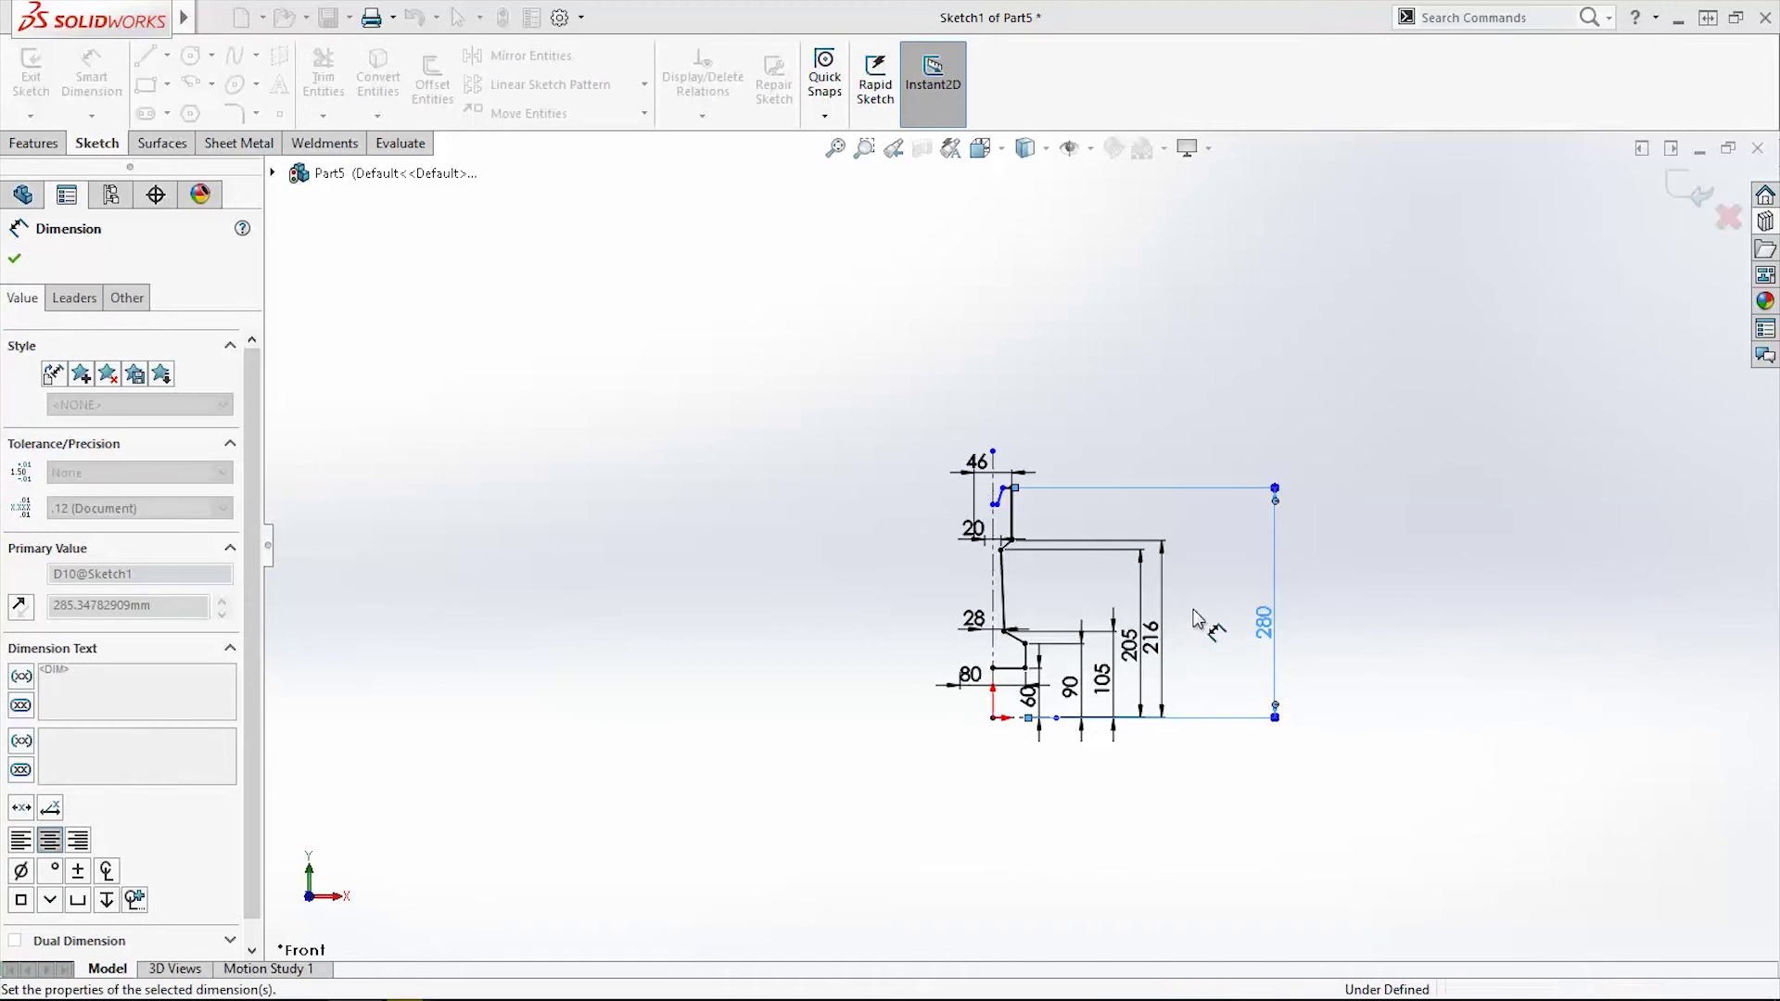
key("Escape")
scroll(1114, 522, "down", 3)
Set the slanted line's top endpoint 30 across the centreline and move the dimension clear
left_click(91, 78)
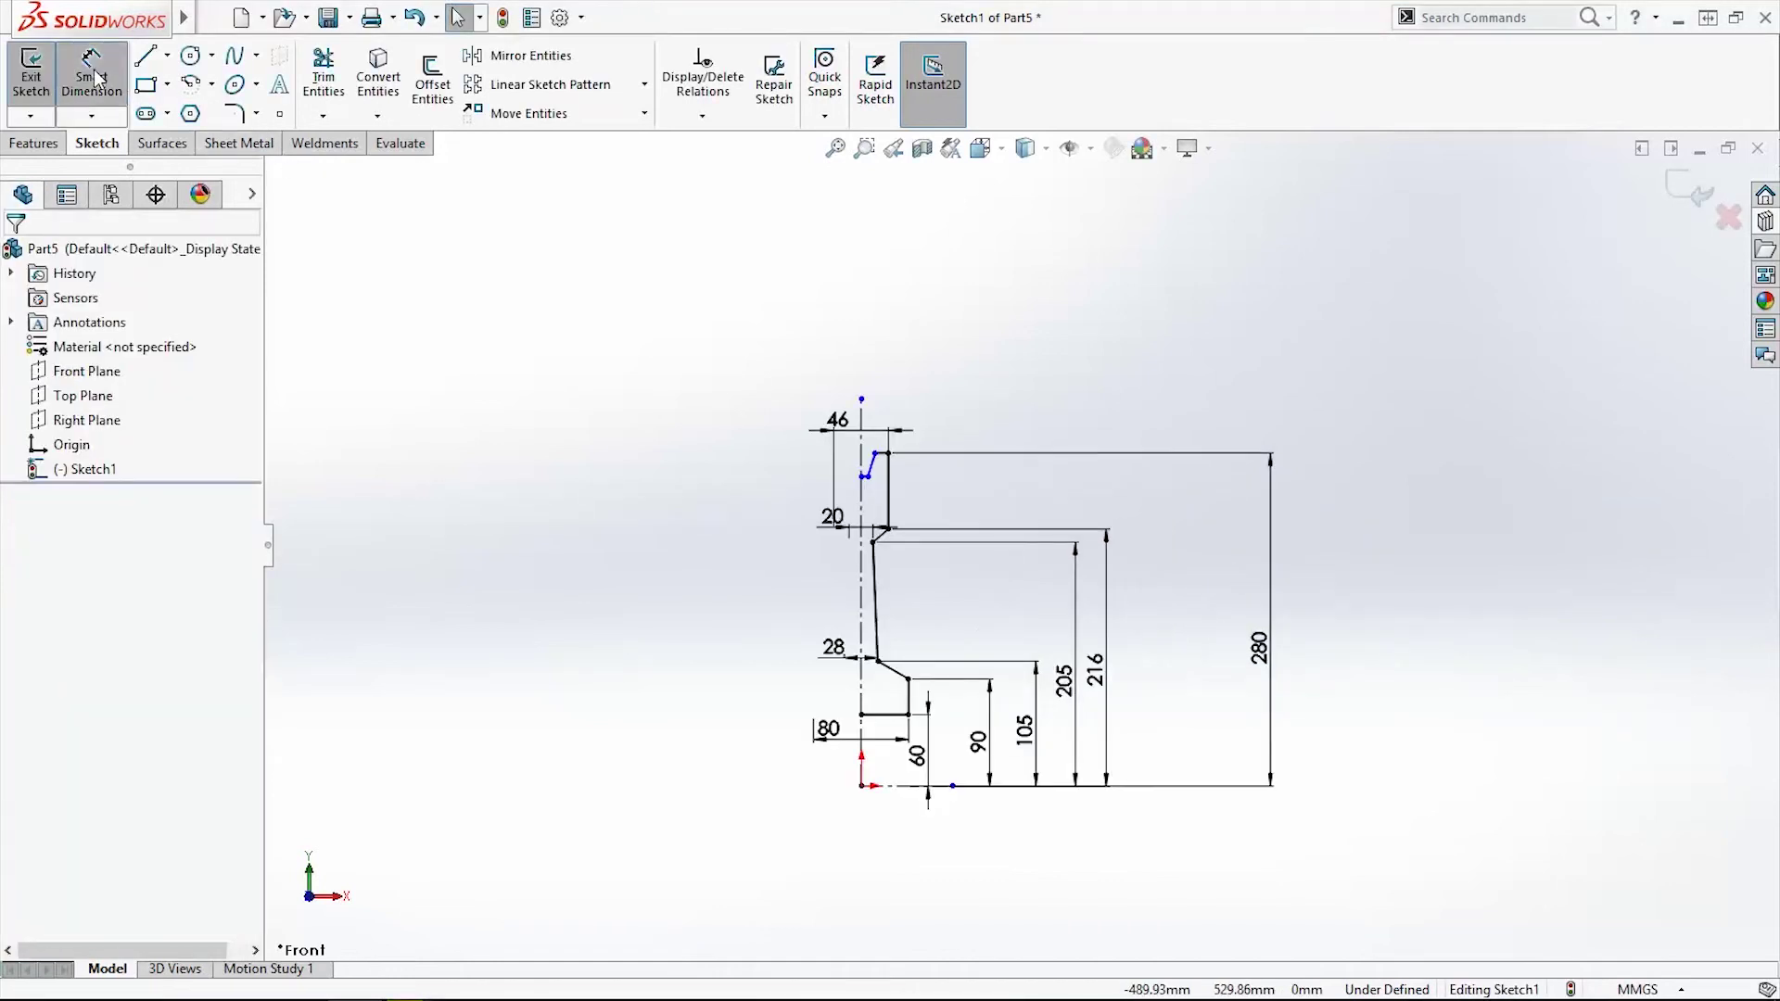
scroll(936, 468, "down", 3)
scroll(781, 489, "down", 3)
left_click(815, 464)
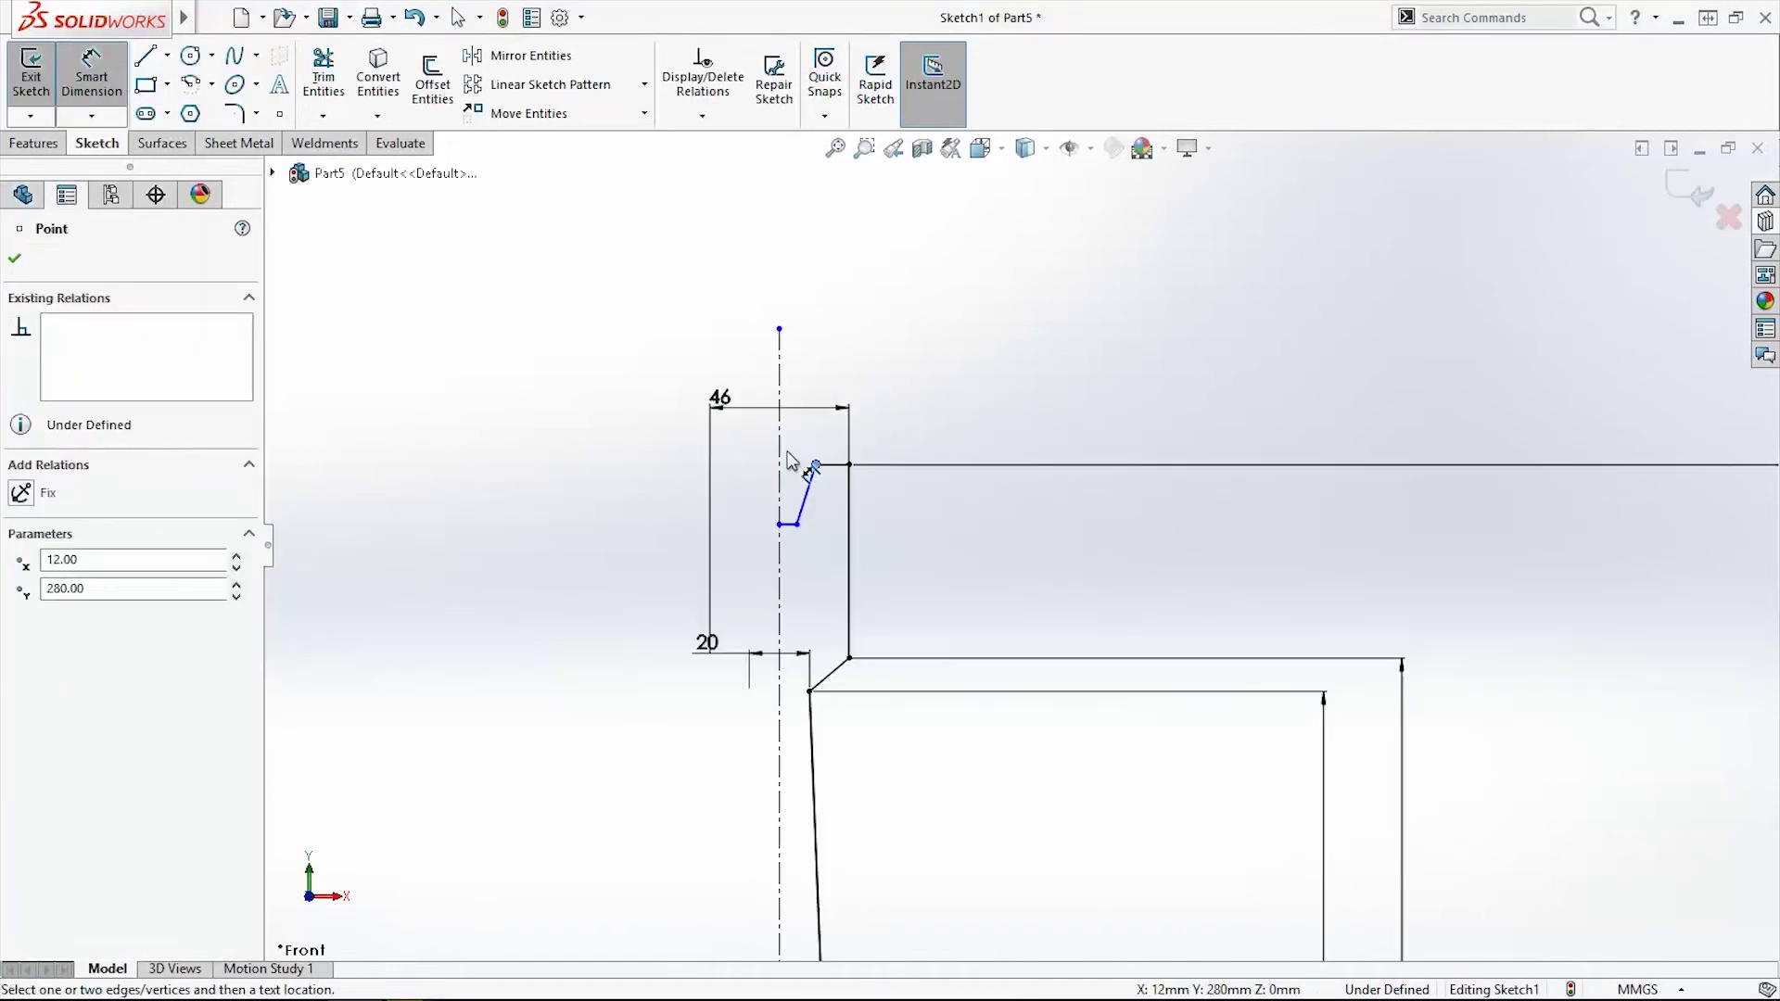
left_click(781, 371)
left_click(754, 297)
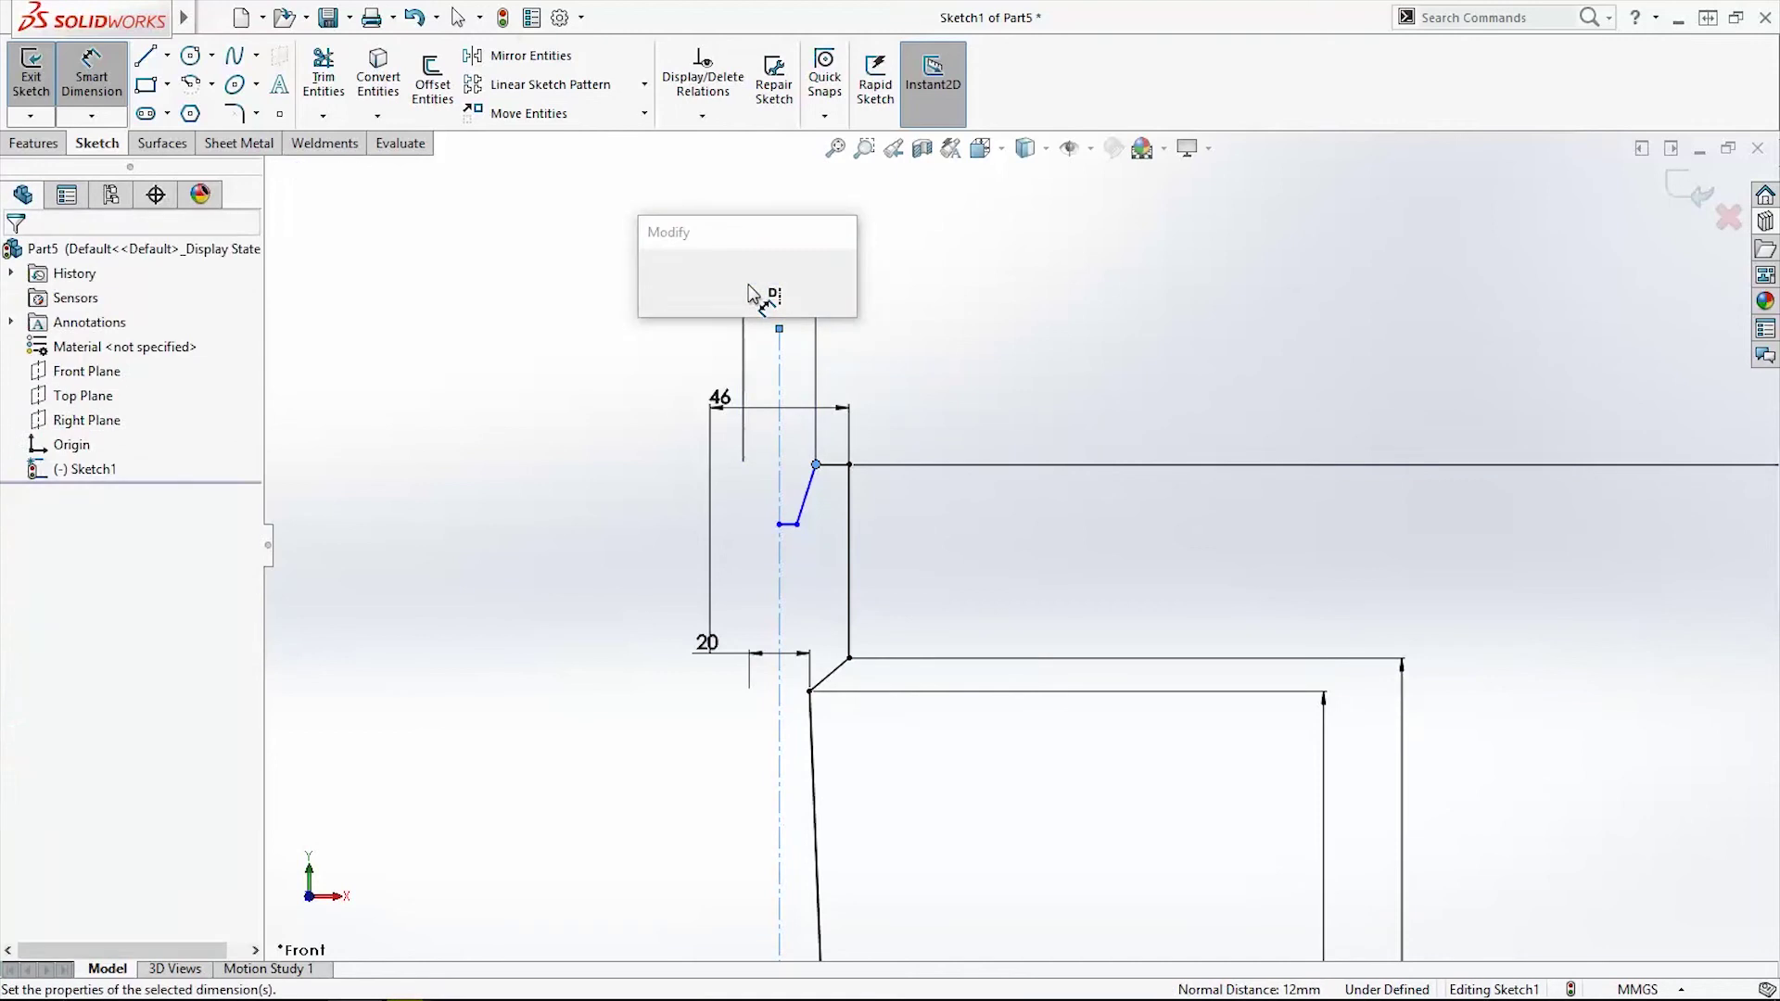
type("30")
key("Return")
left_click_drag(751, 288, 816, 306)
key("Escape")
key("Escape")
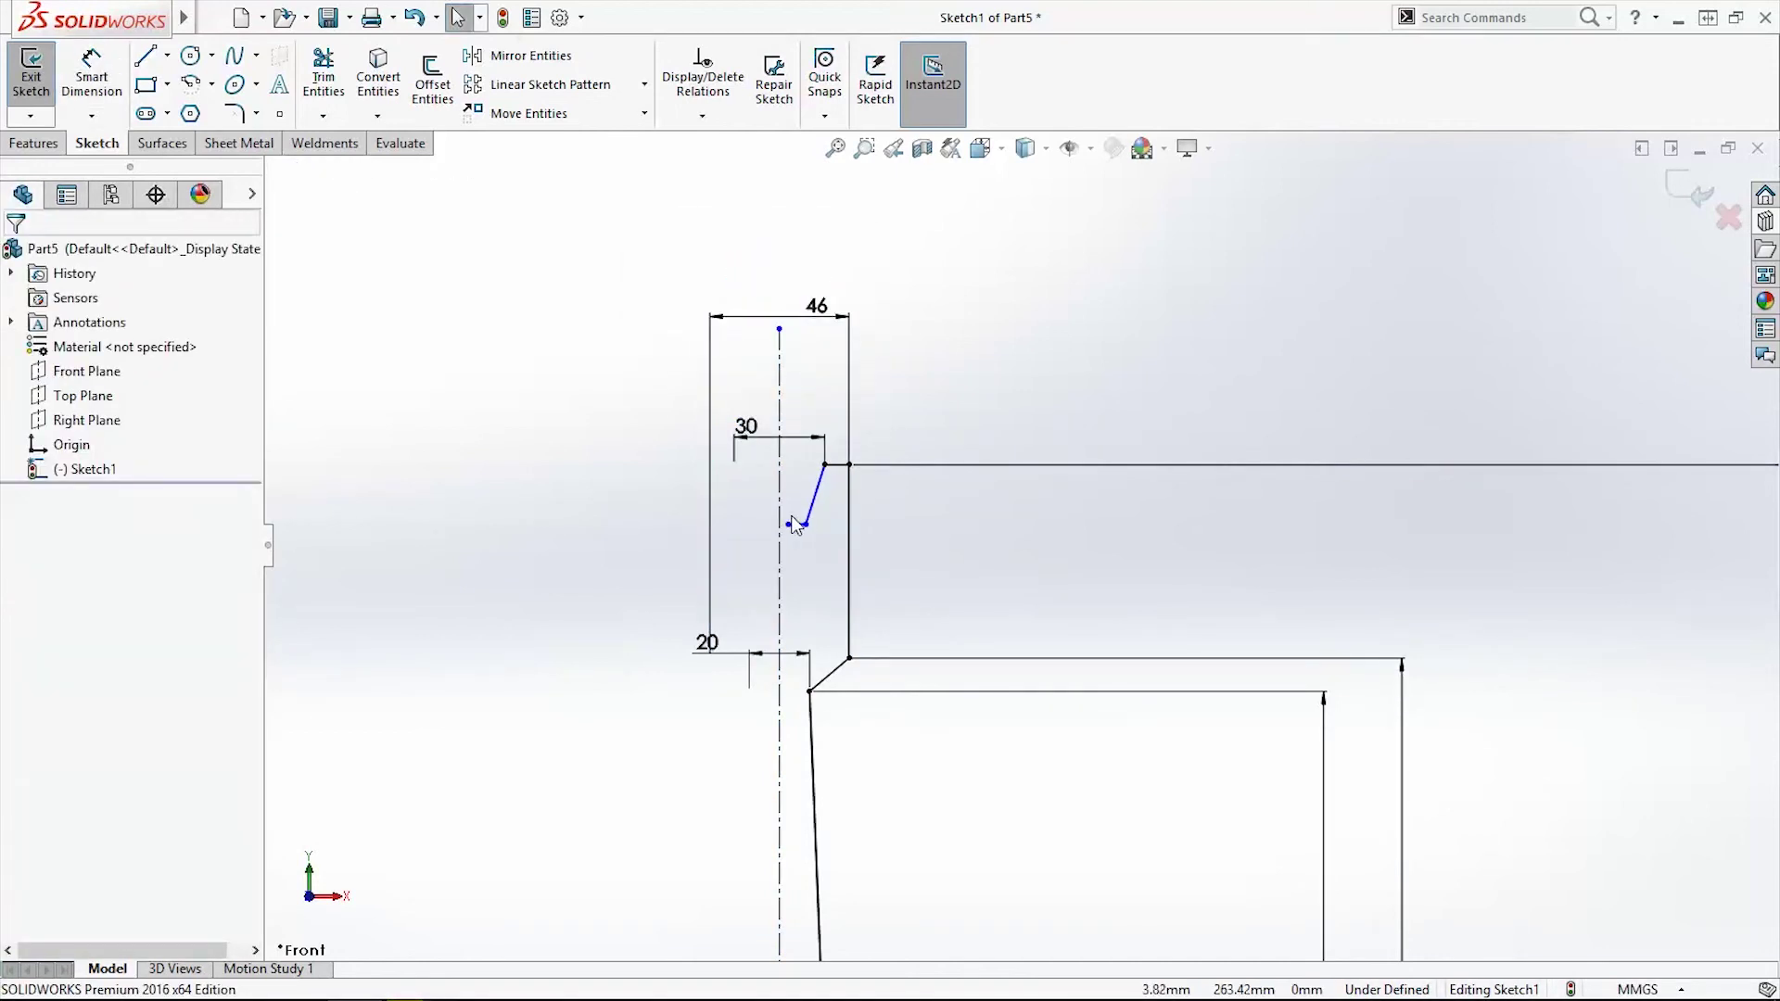
Make the groove's bottom endpoint coincident with the centreline
left_click(788, 524)
left_click(780, 460, "ctrl")
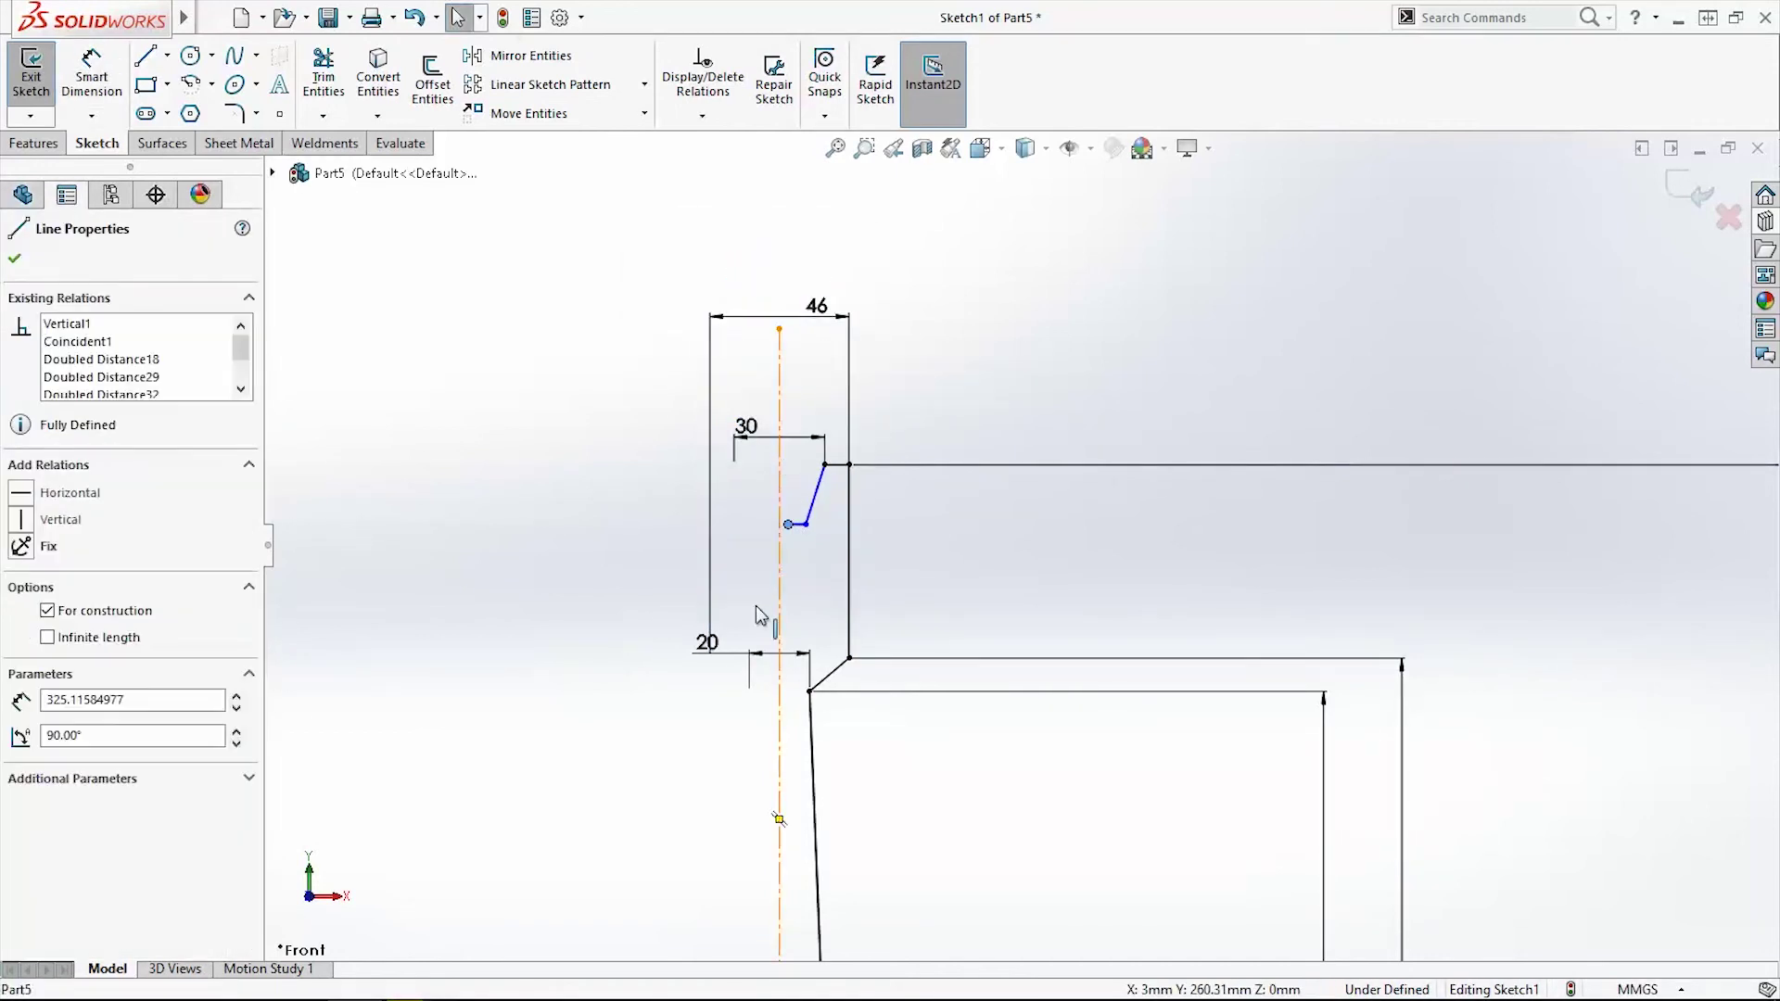
left_click(71, 643)
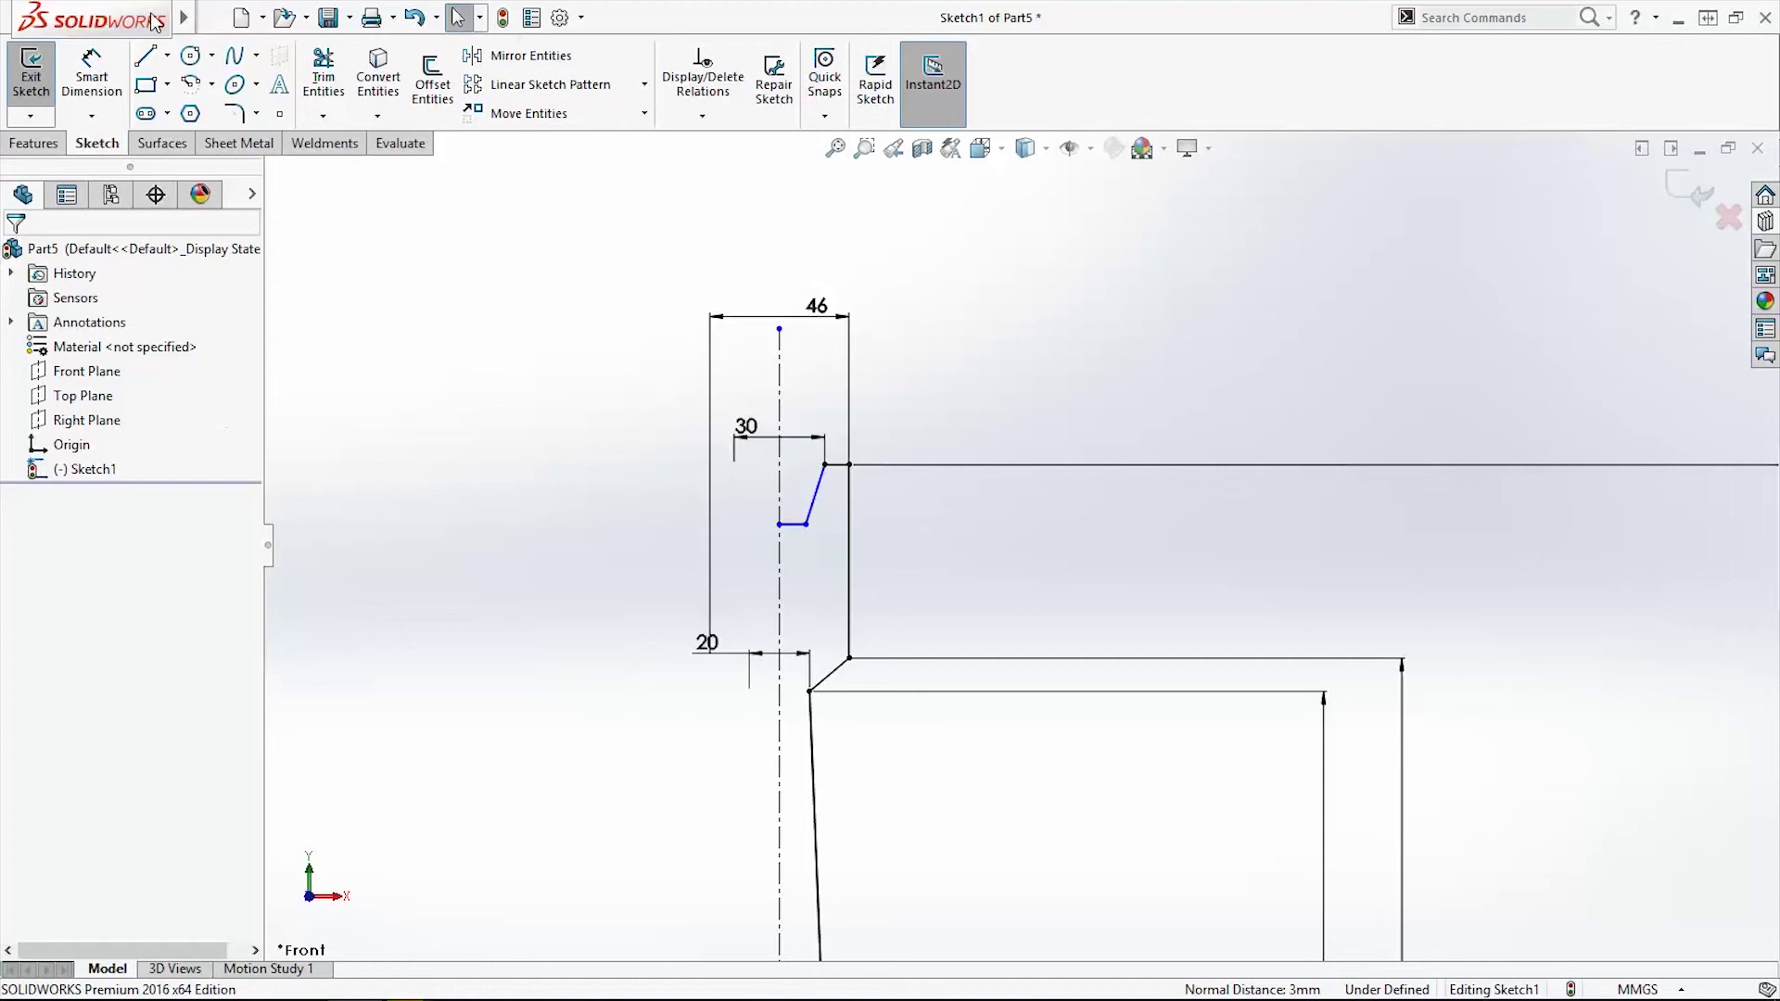
Dimension the slanted line's lower endpoint 20 across the centreline
left_click(103, 84)
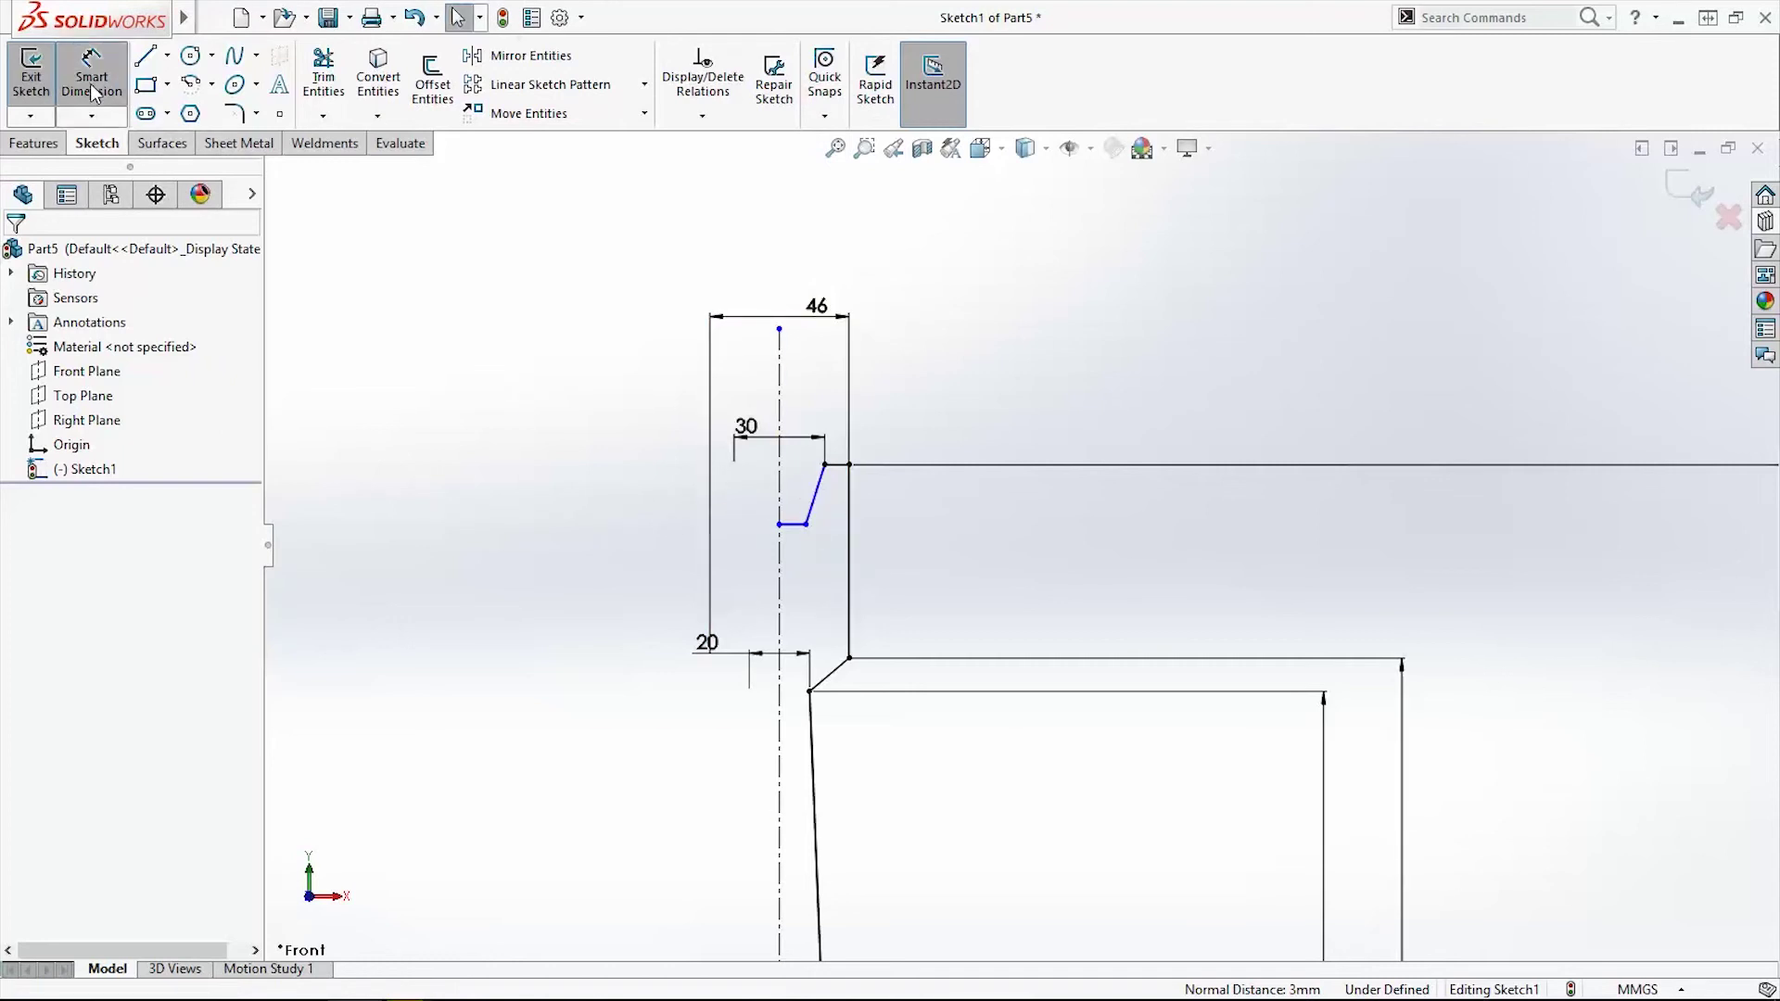
left_click(805, 525)
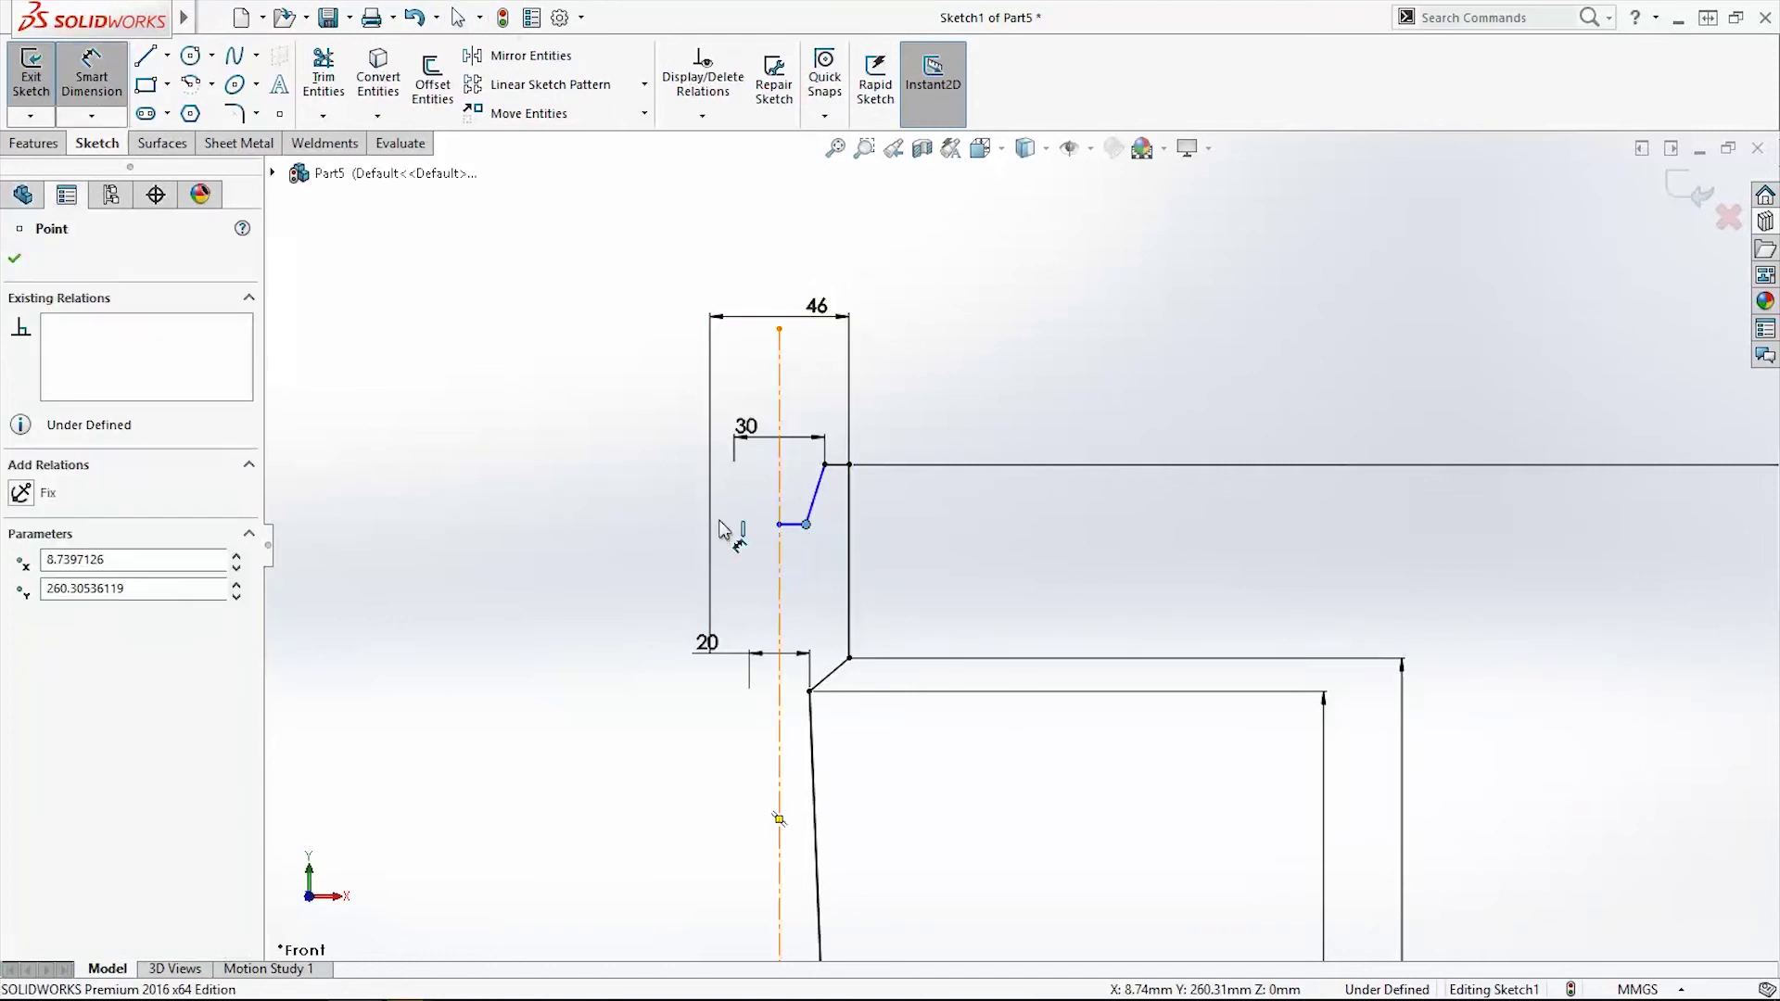
left_click(780, 561)
left_click(730, 508)
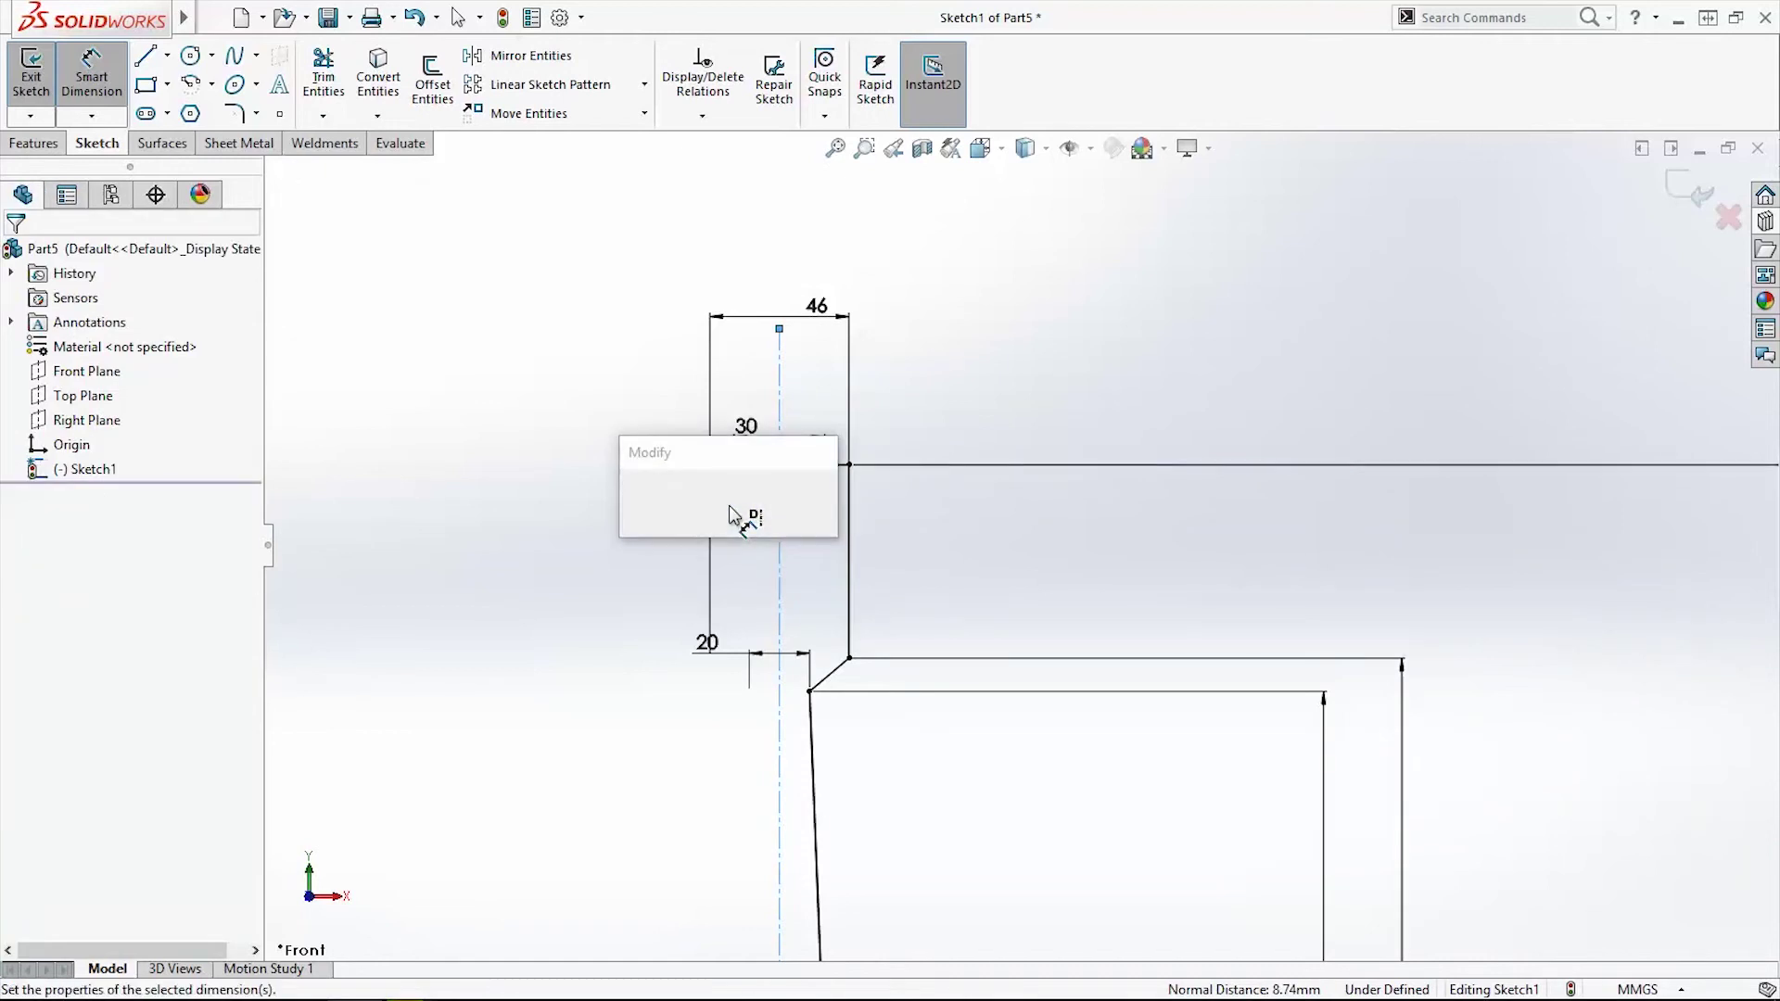
type("20")
key("Return")
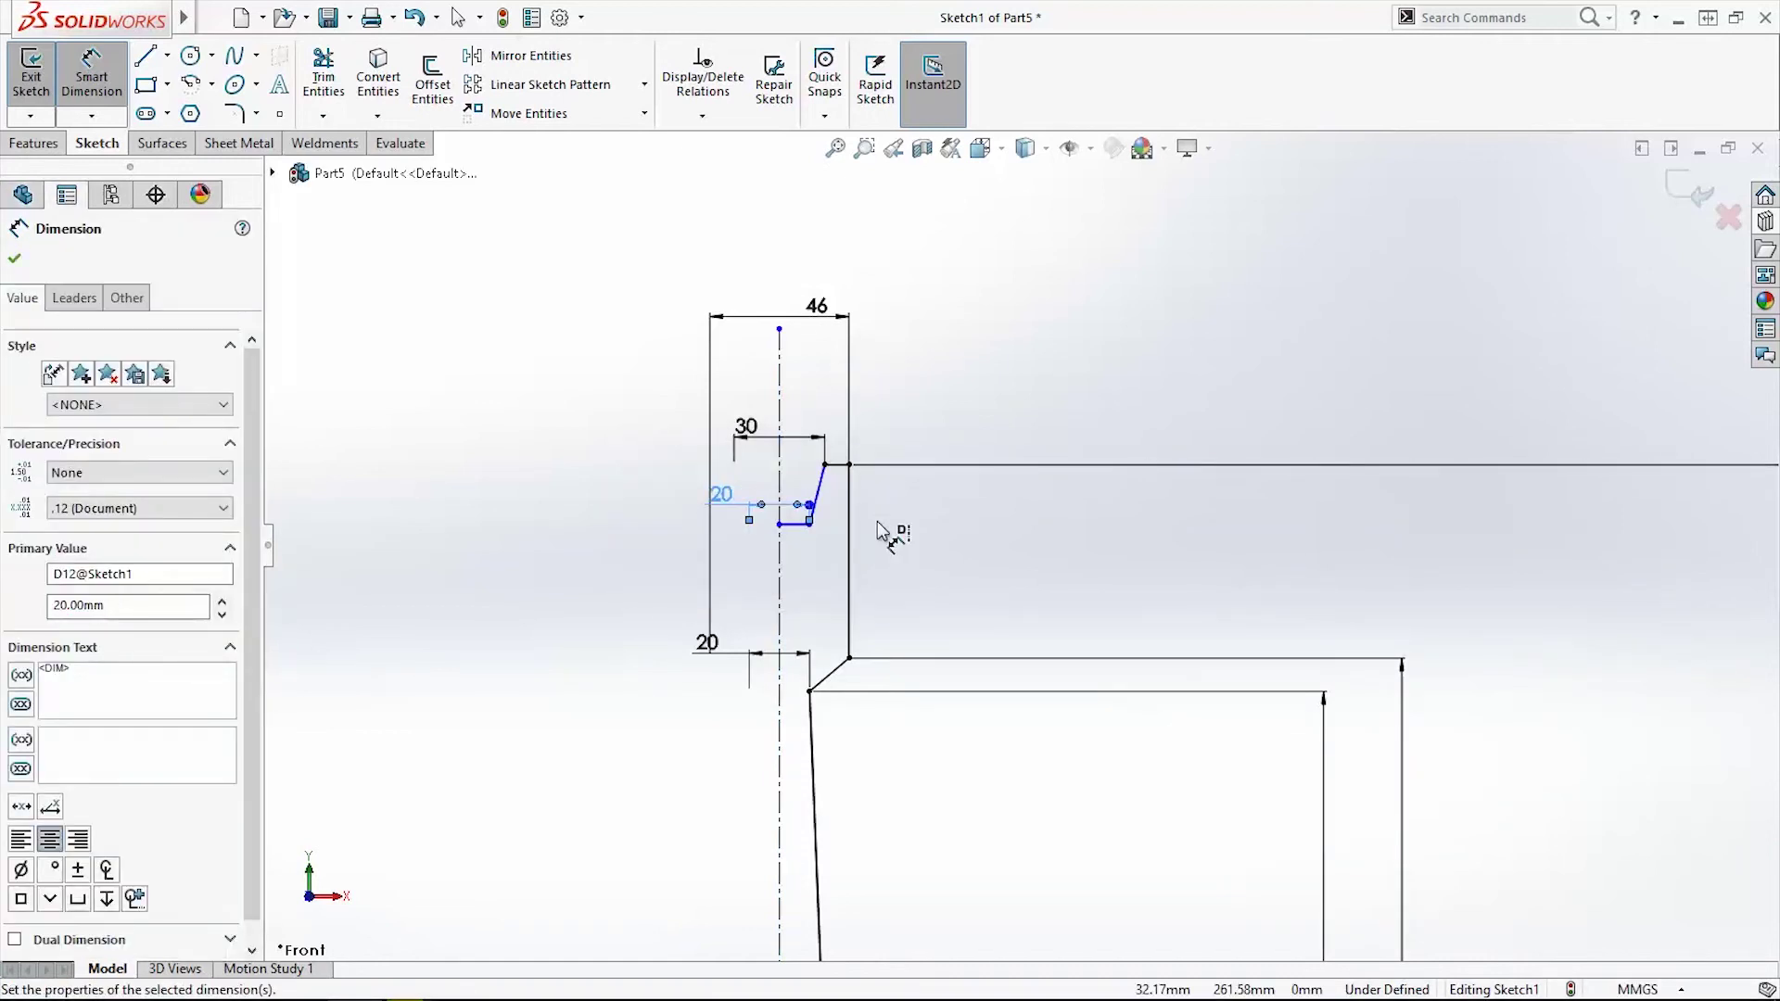
key("Escape")
Set the groove depth below the profile's top line to 20
left_click(112, 88)
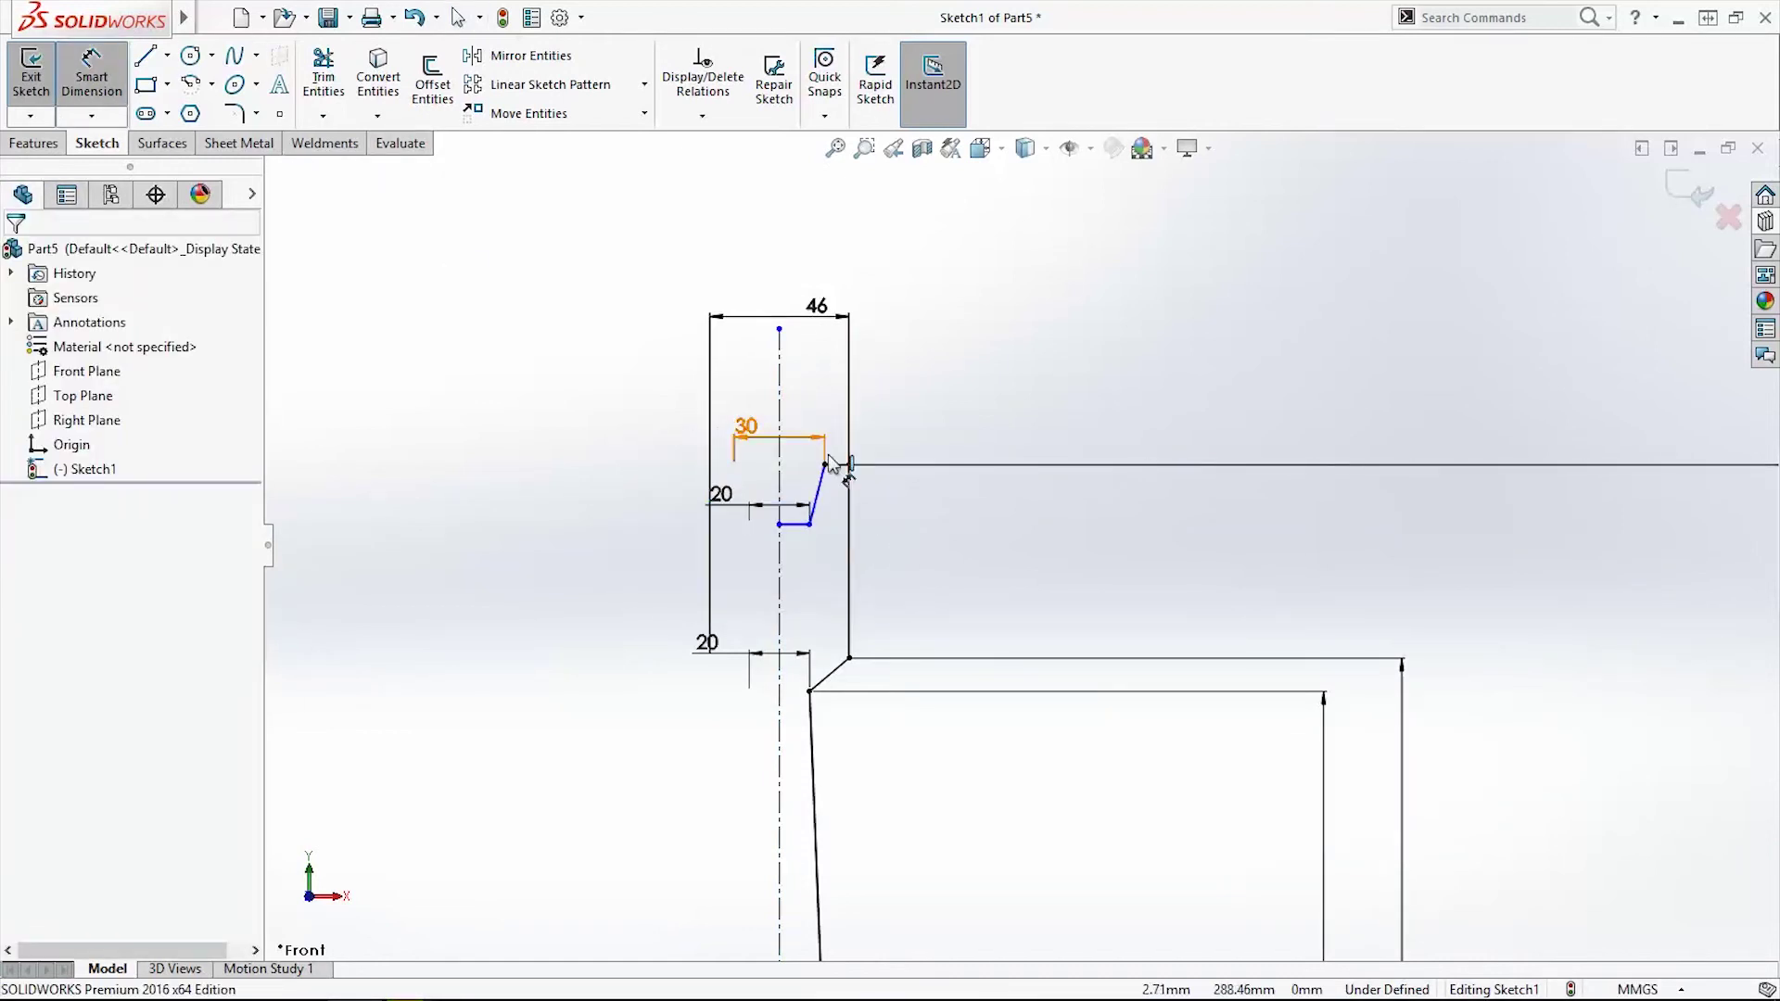
left_click(795, 525)
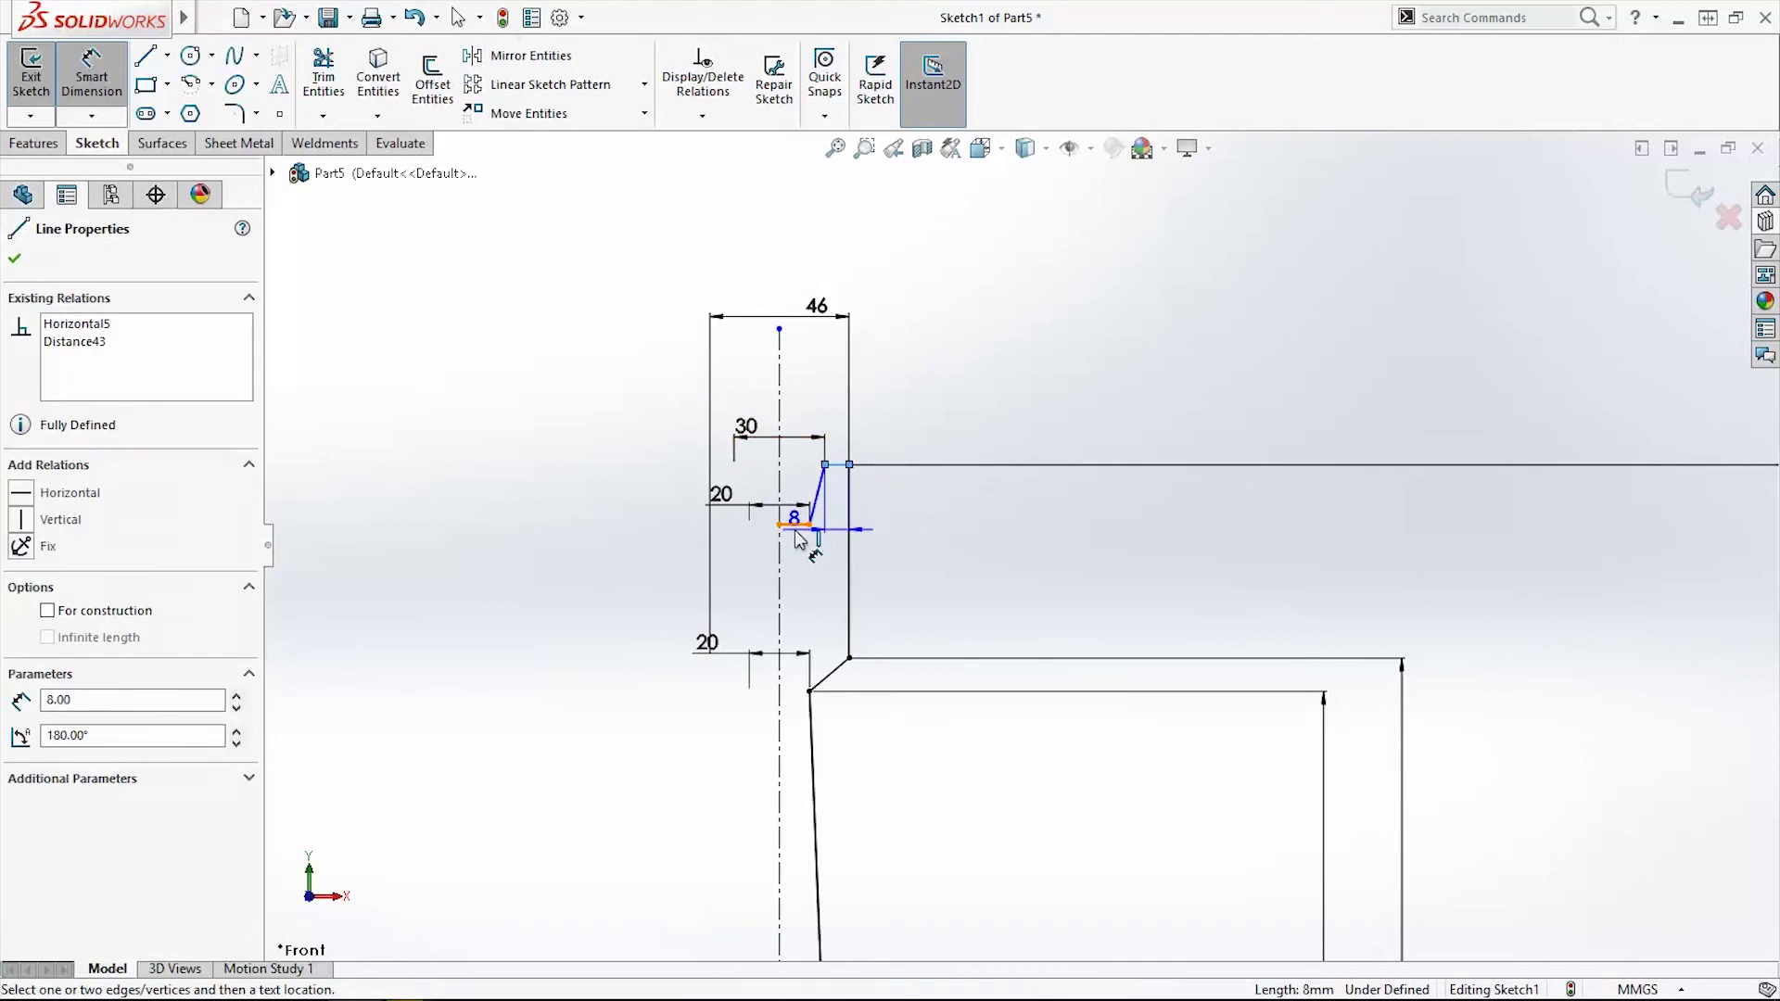
left_click(837, 464)
left_click(955, 516)
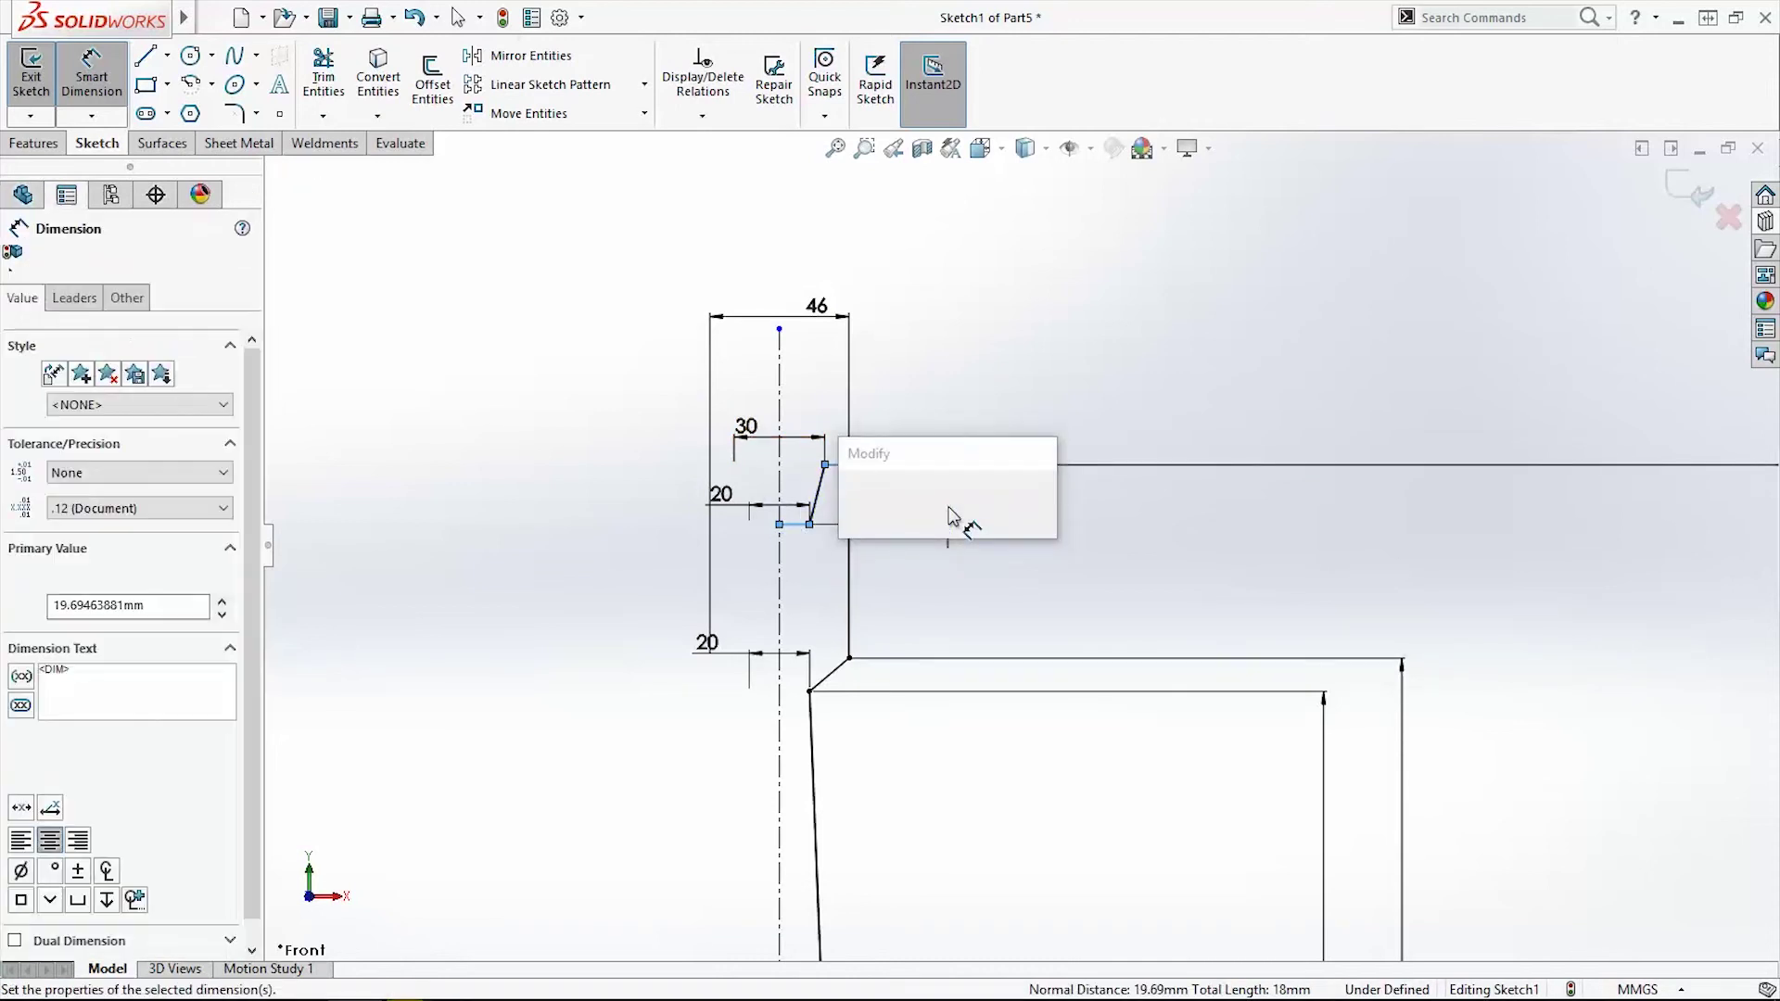
type("20")
key("Return")
key("Escape")
Mirror the selected half-profile lines and dimensions across the vertical centreline
key("f")
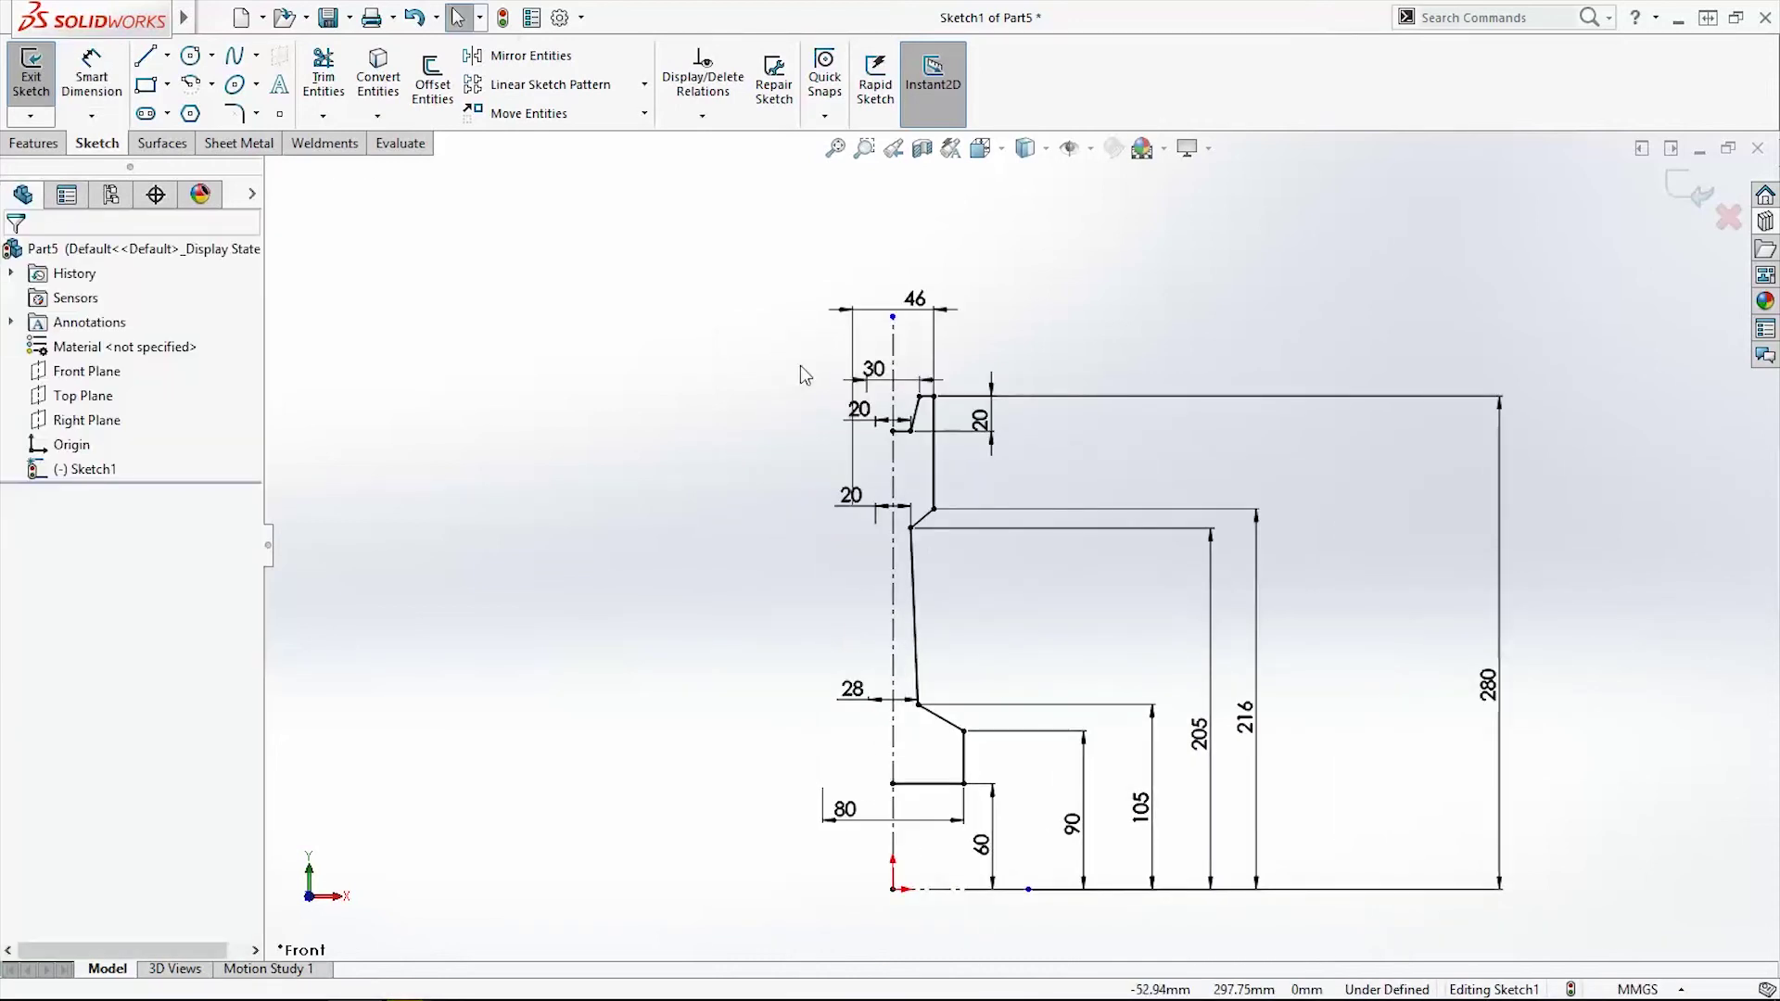
mouse_move(732, 329)
left_mouse_down()
mouse_move(834, 397)
mouse_move(1062, 806)
left_mouse_up()
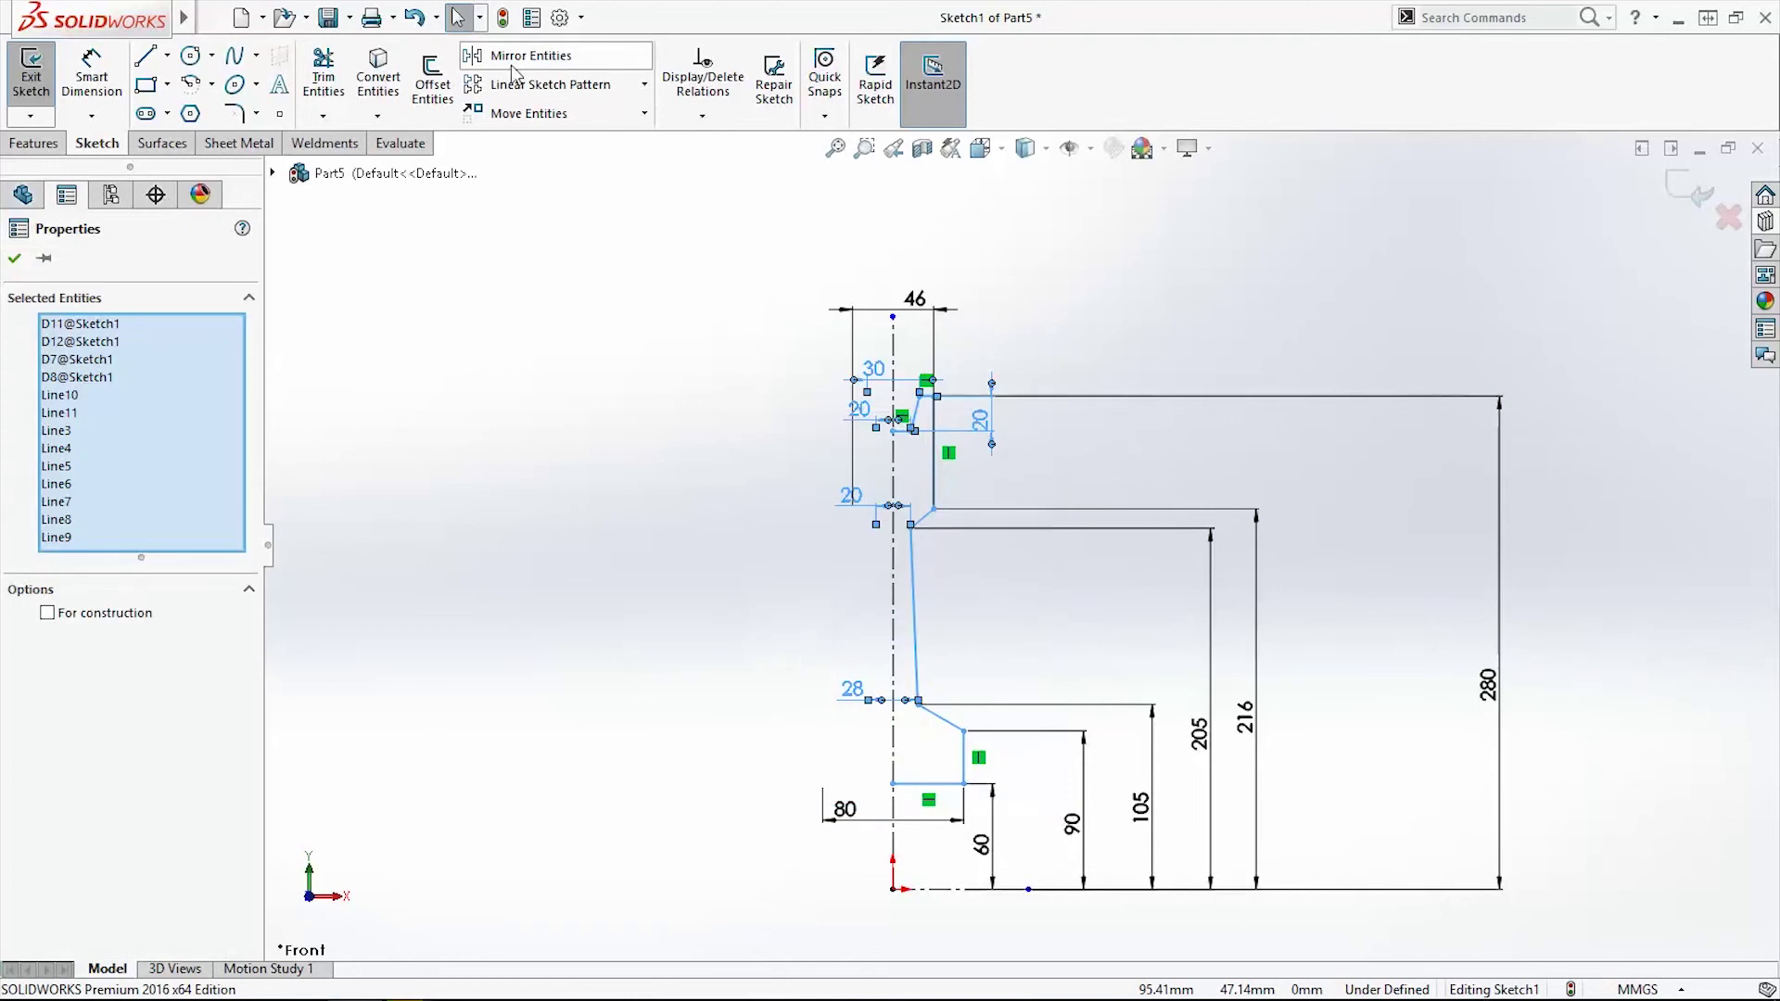
left_click(556, 69)
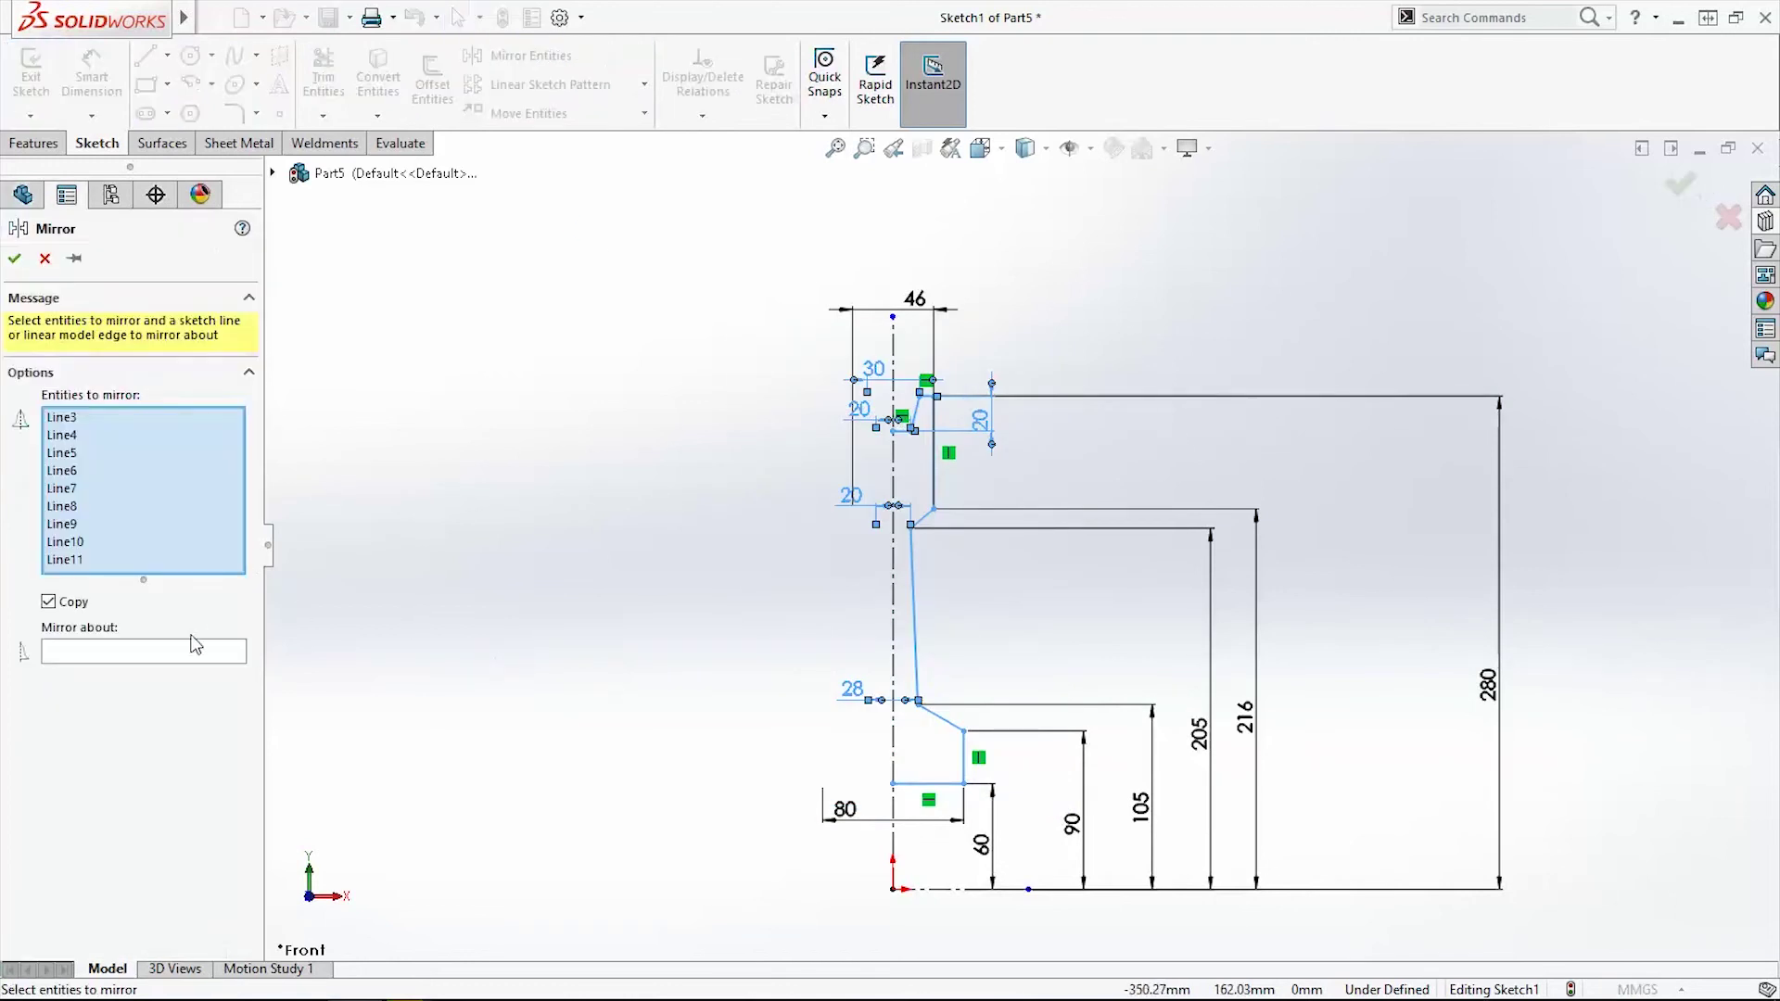
left_click(180, 654)
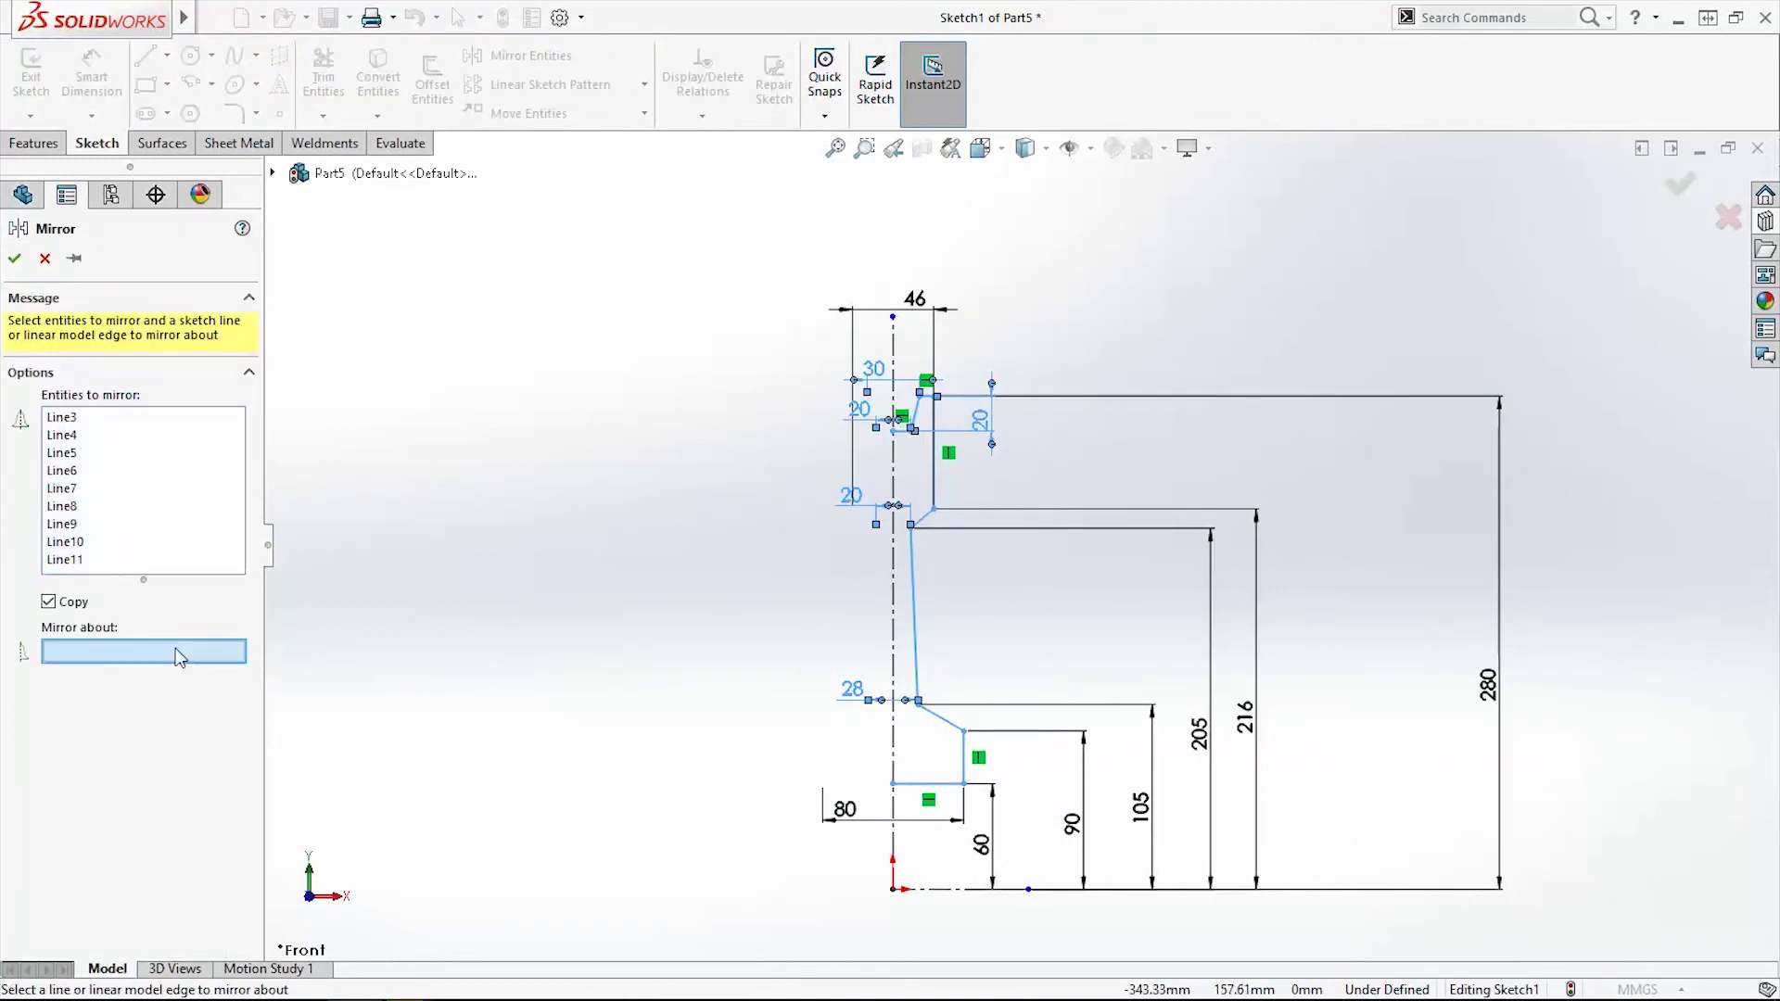
left_click(896, 336)
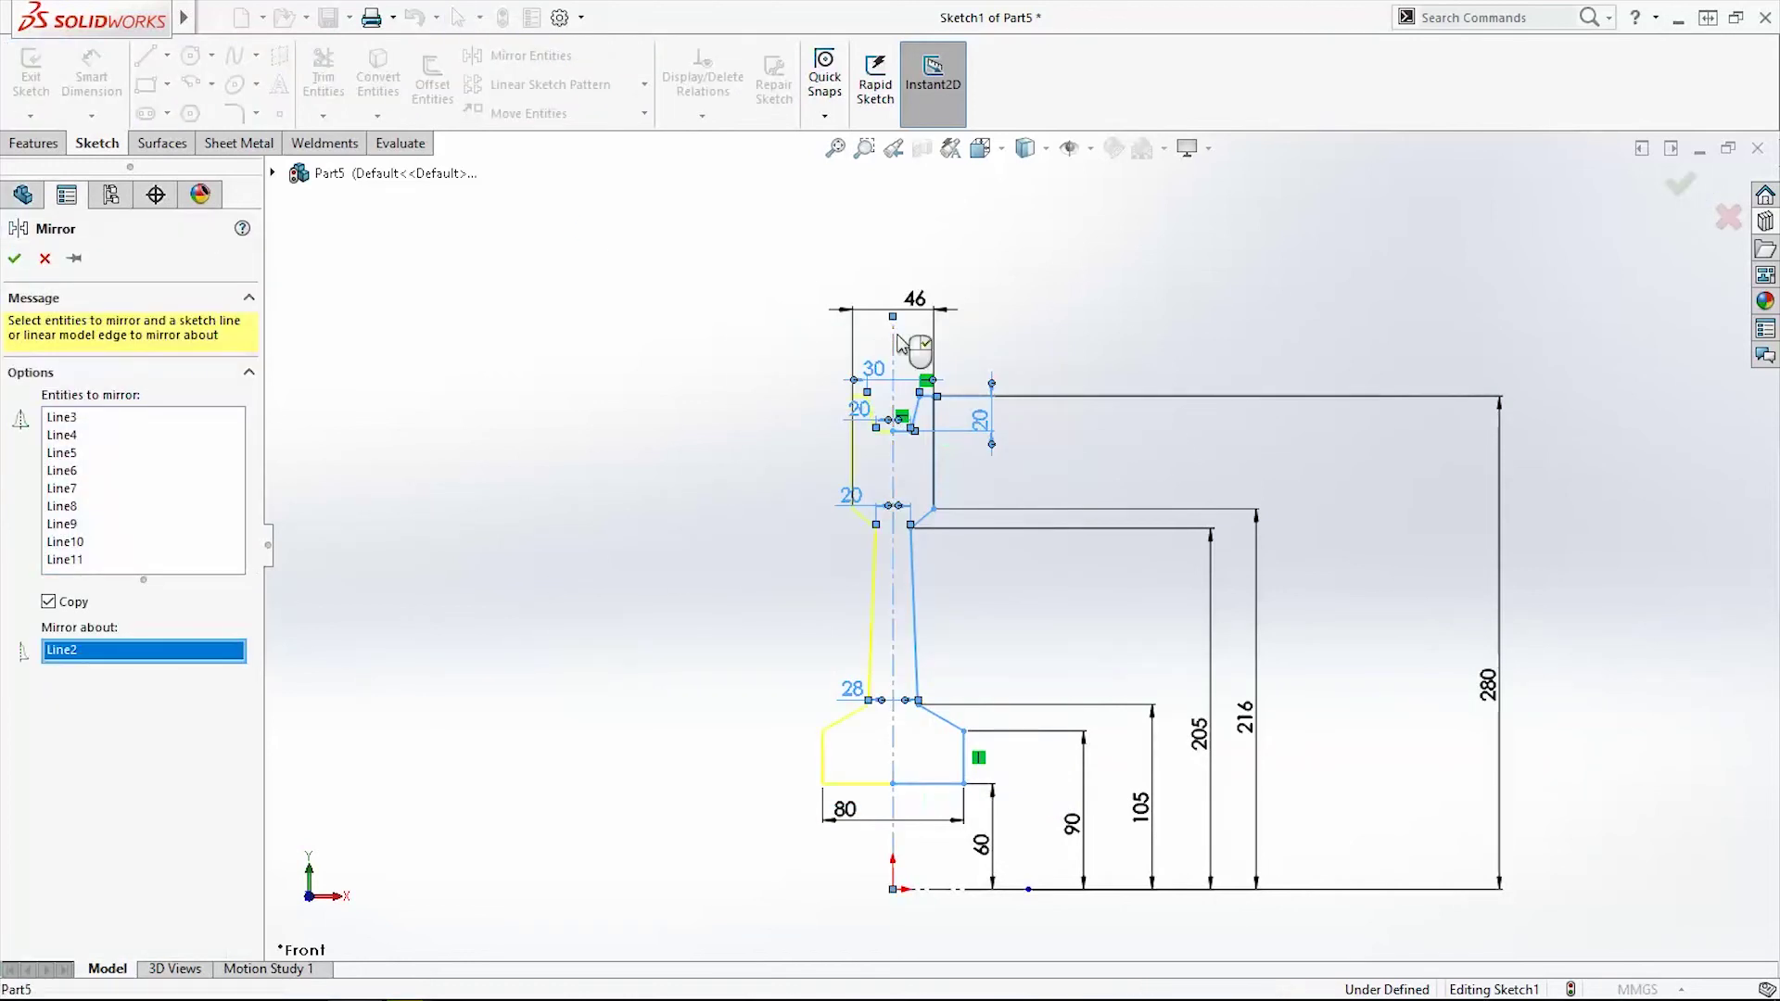
left_click(15, 260)
scroll(1038, 746, "up", 1)
scroll(1056, 735, "down", 1)
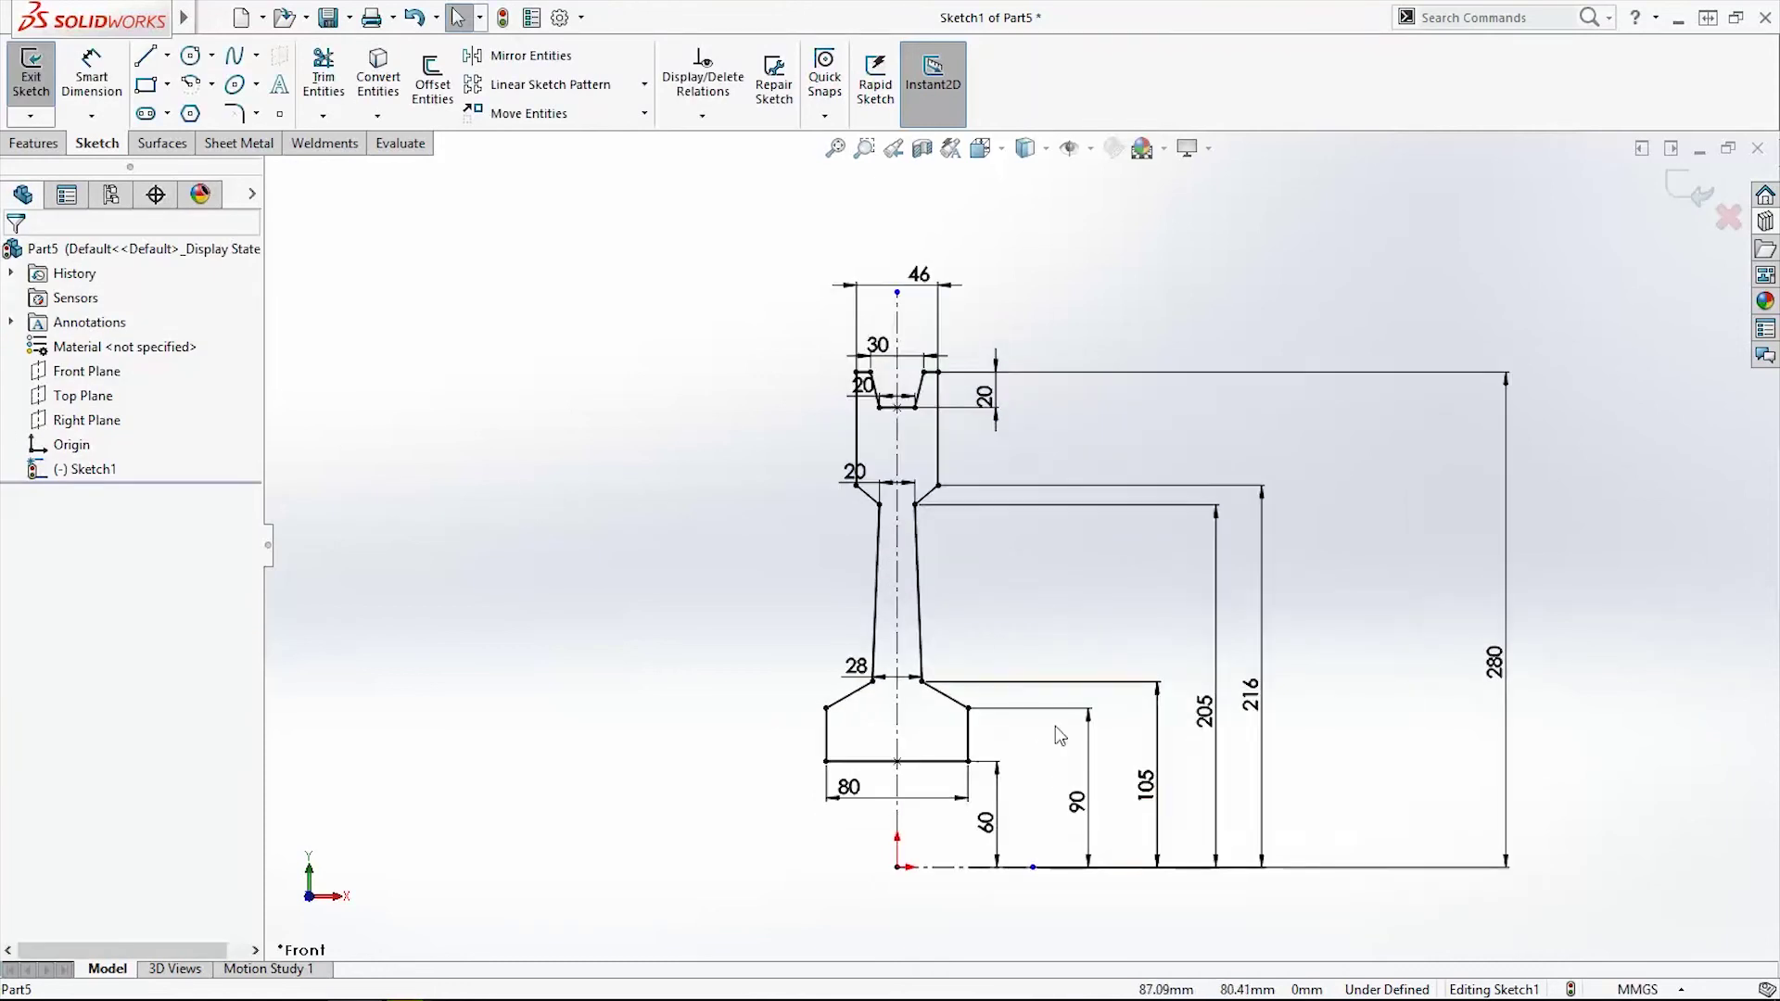
Exit the sketch and start a Revolved Boss/Base using the enclosed profile region
left_click(1685, 196)
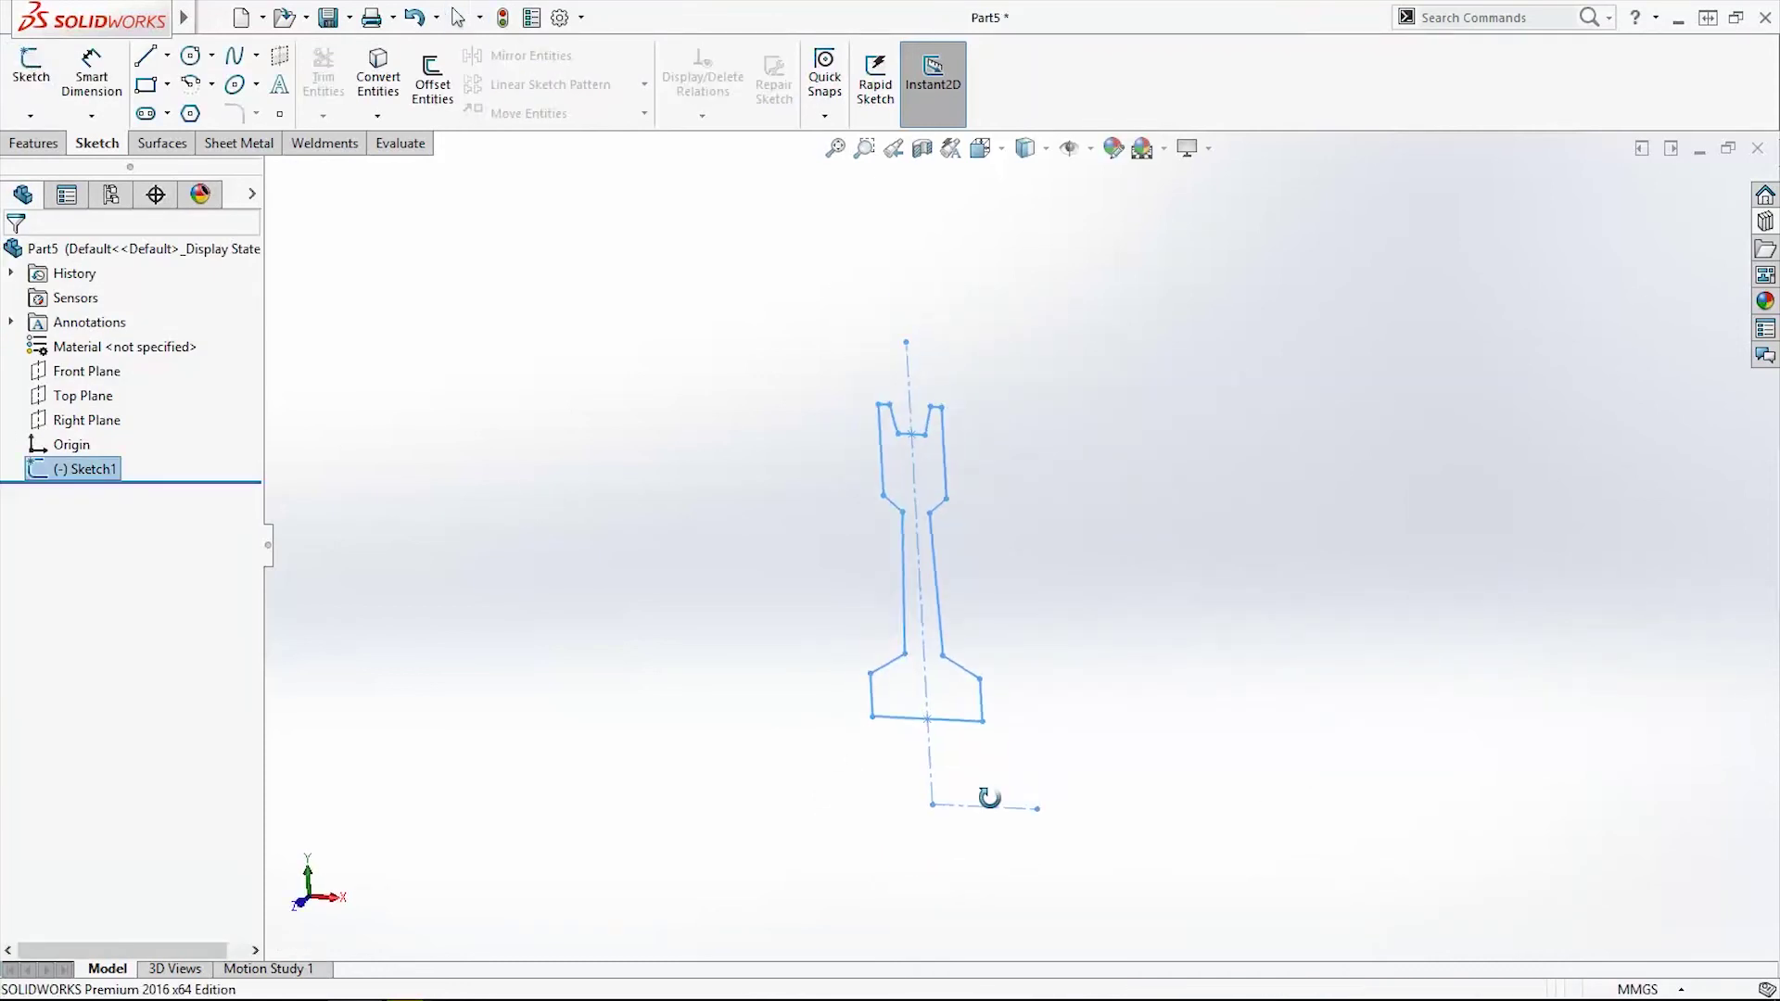
left_click(35, 145)
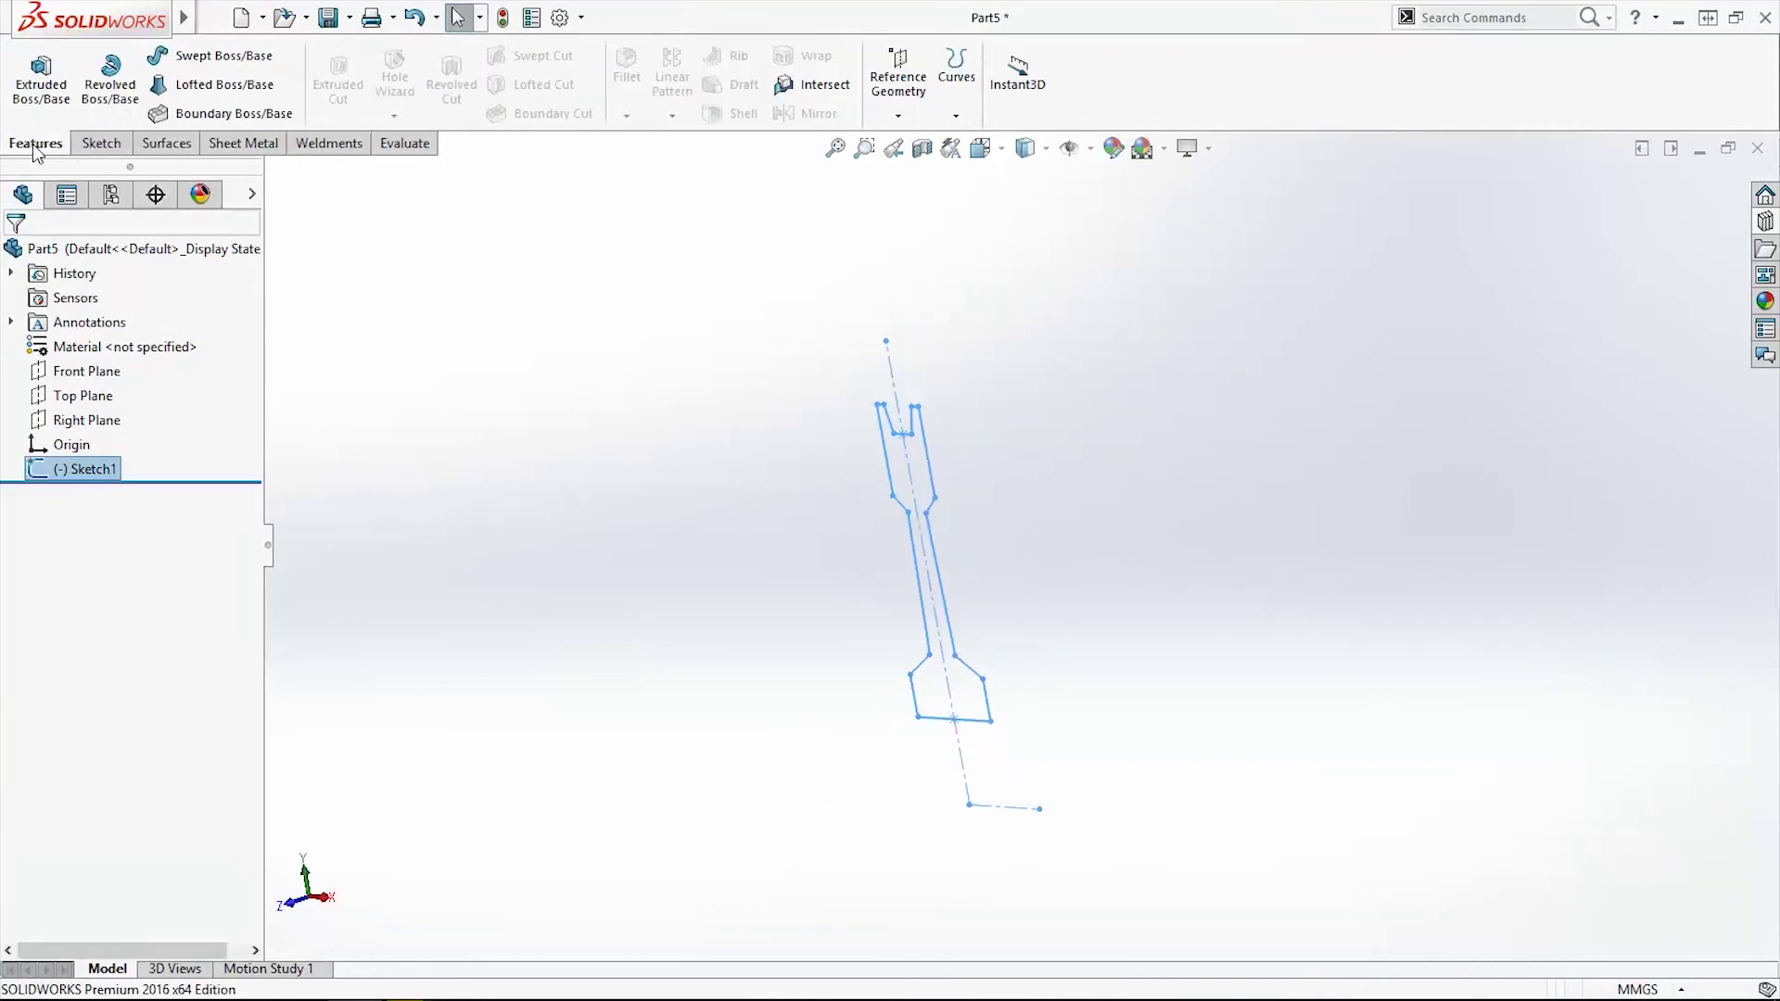
left_click(109, 102)
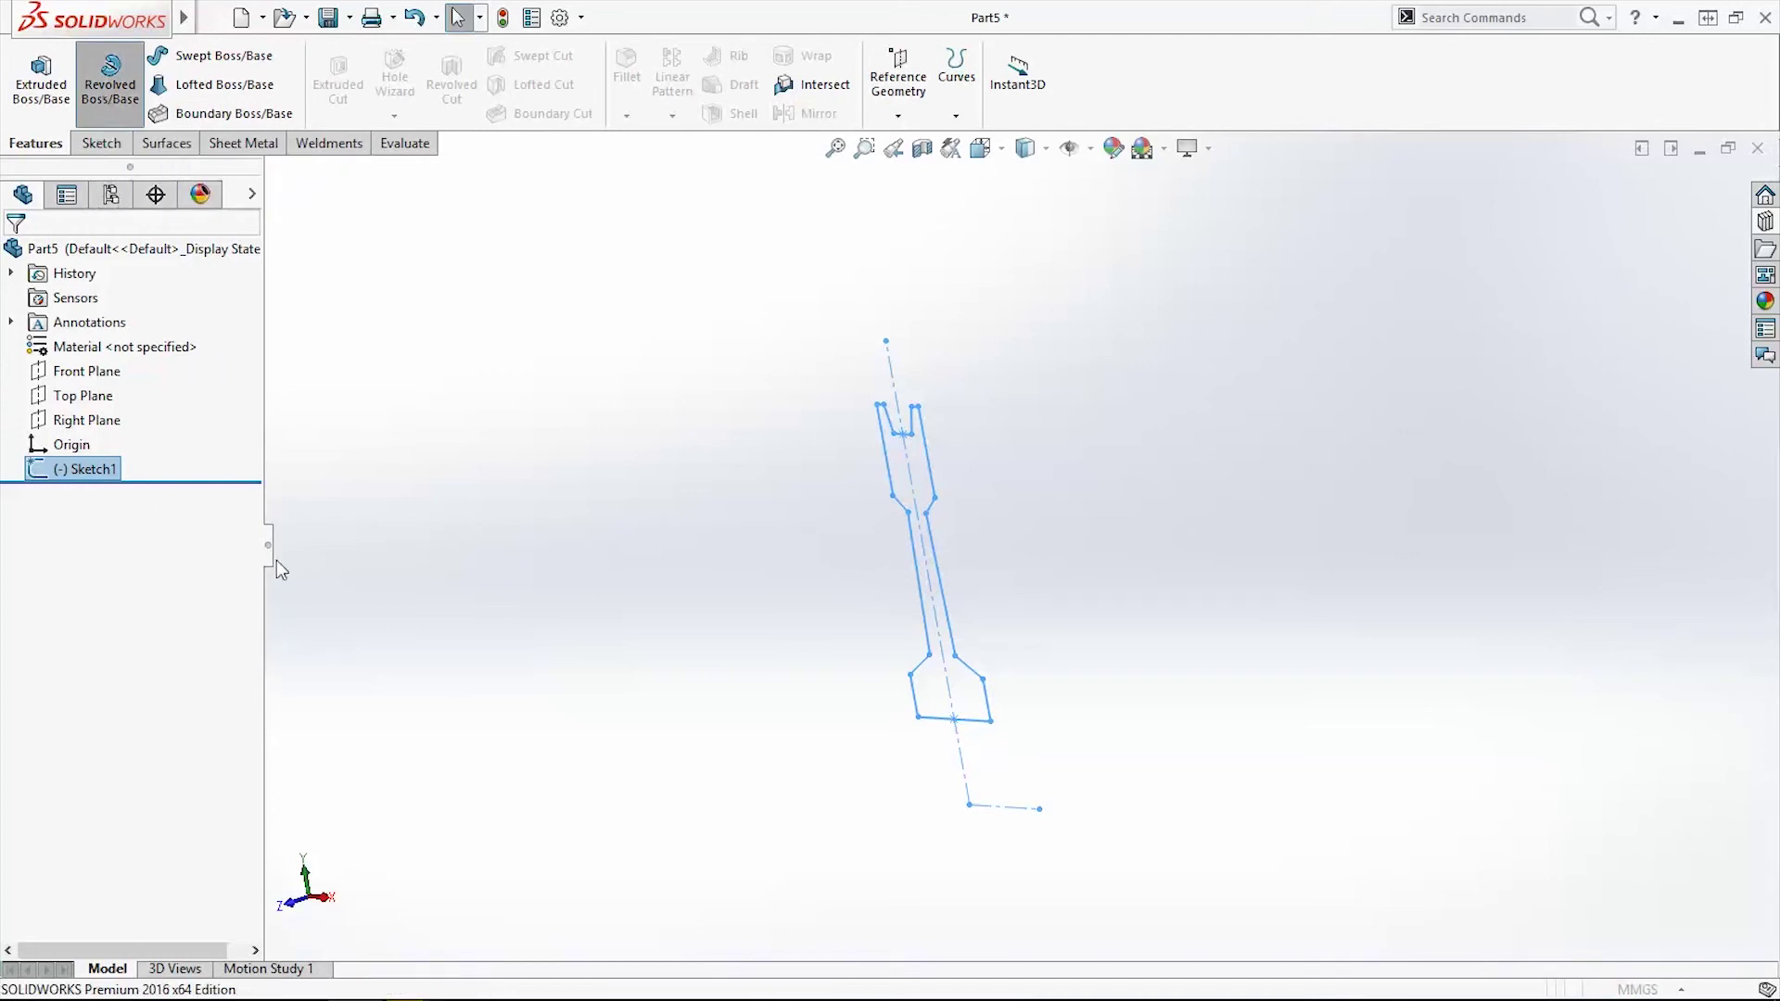
left_click(148, 337)
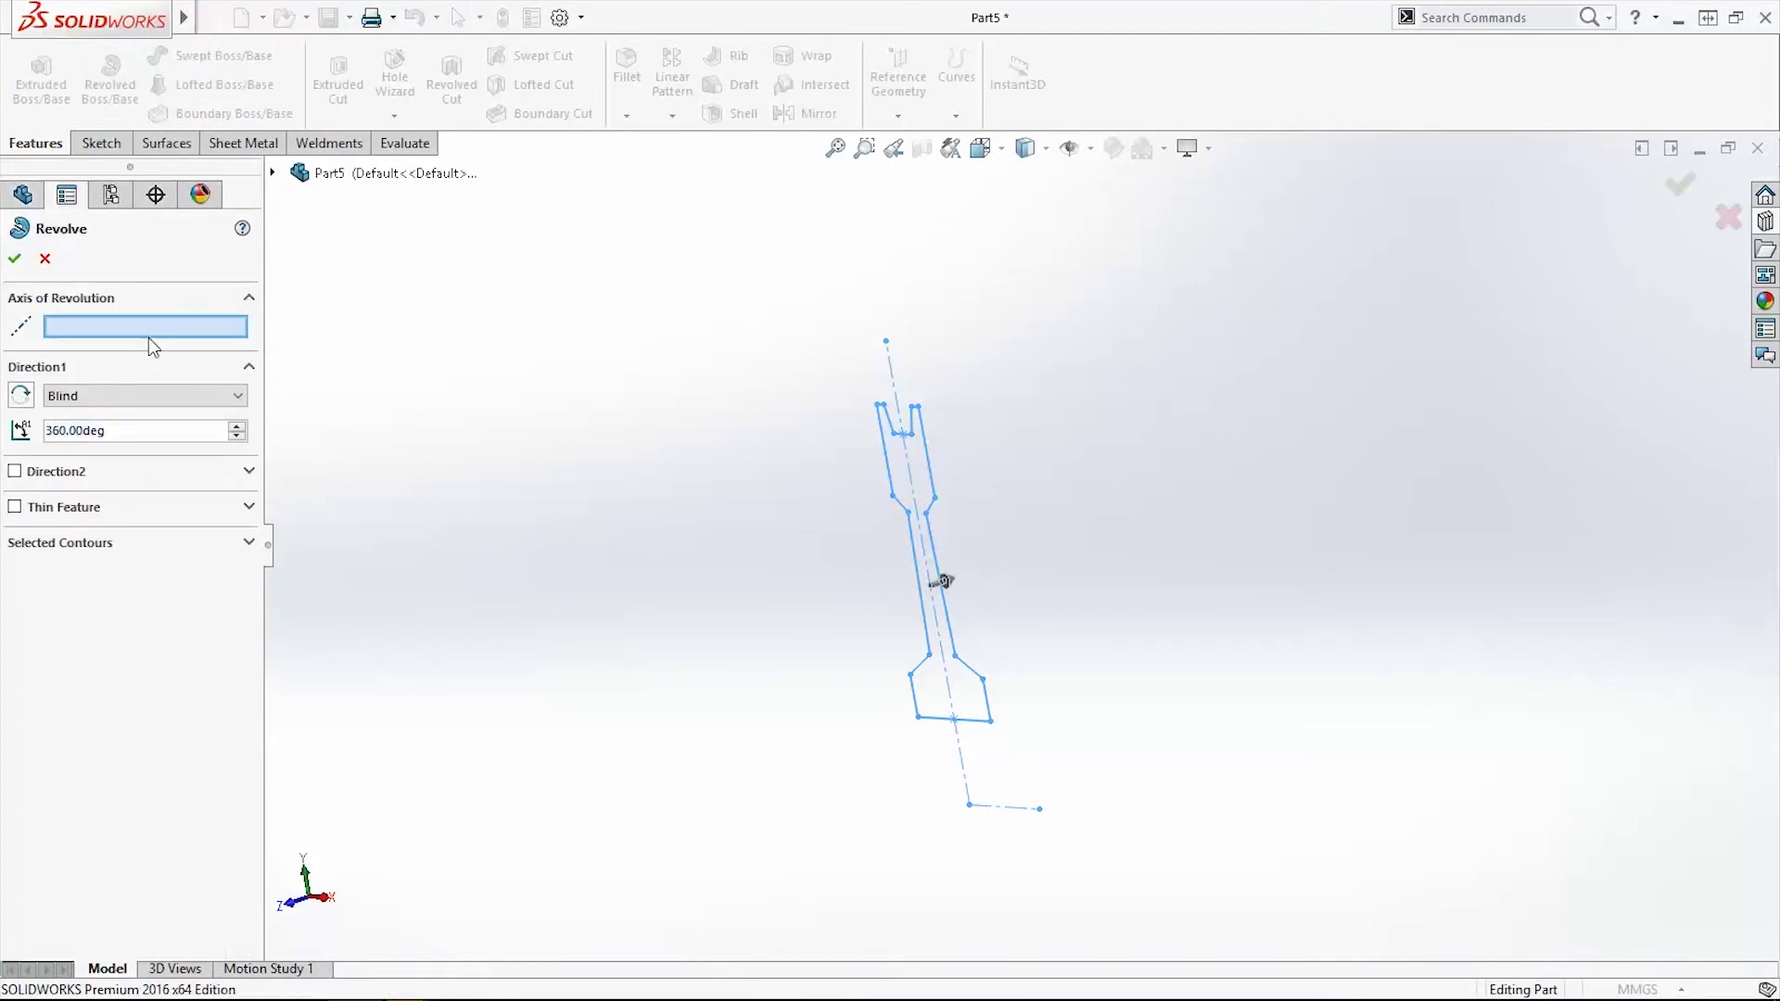
left_click(125, 547)
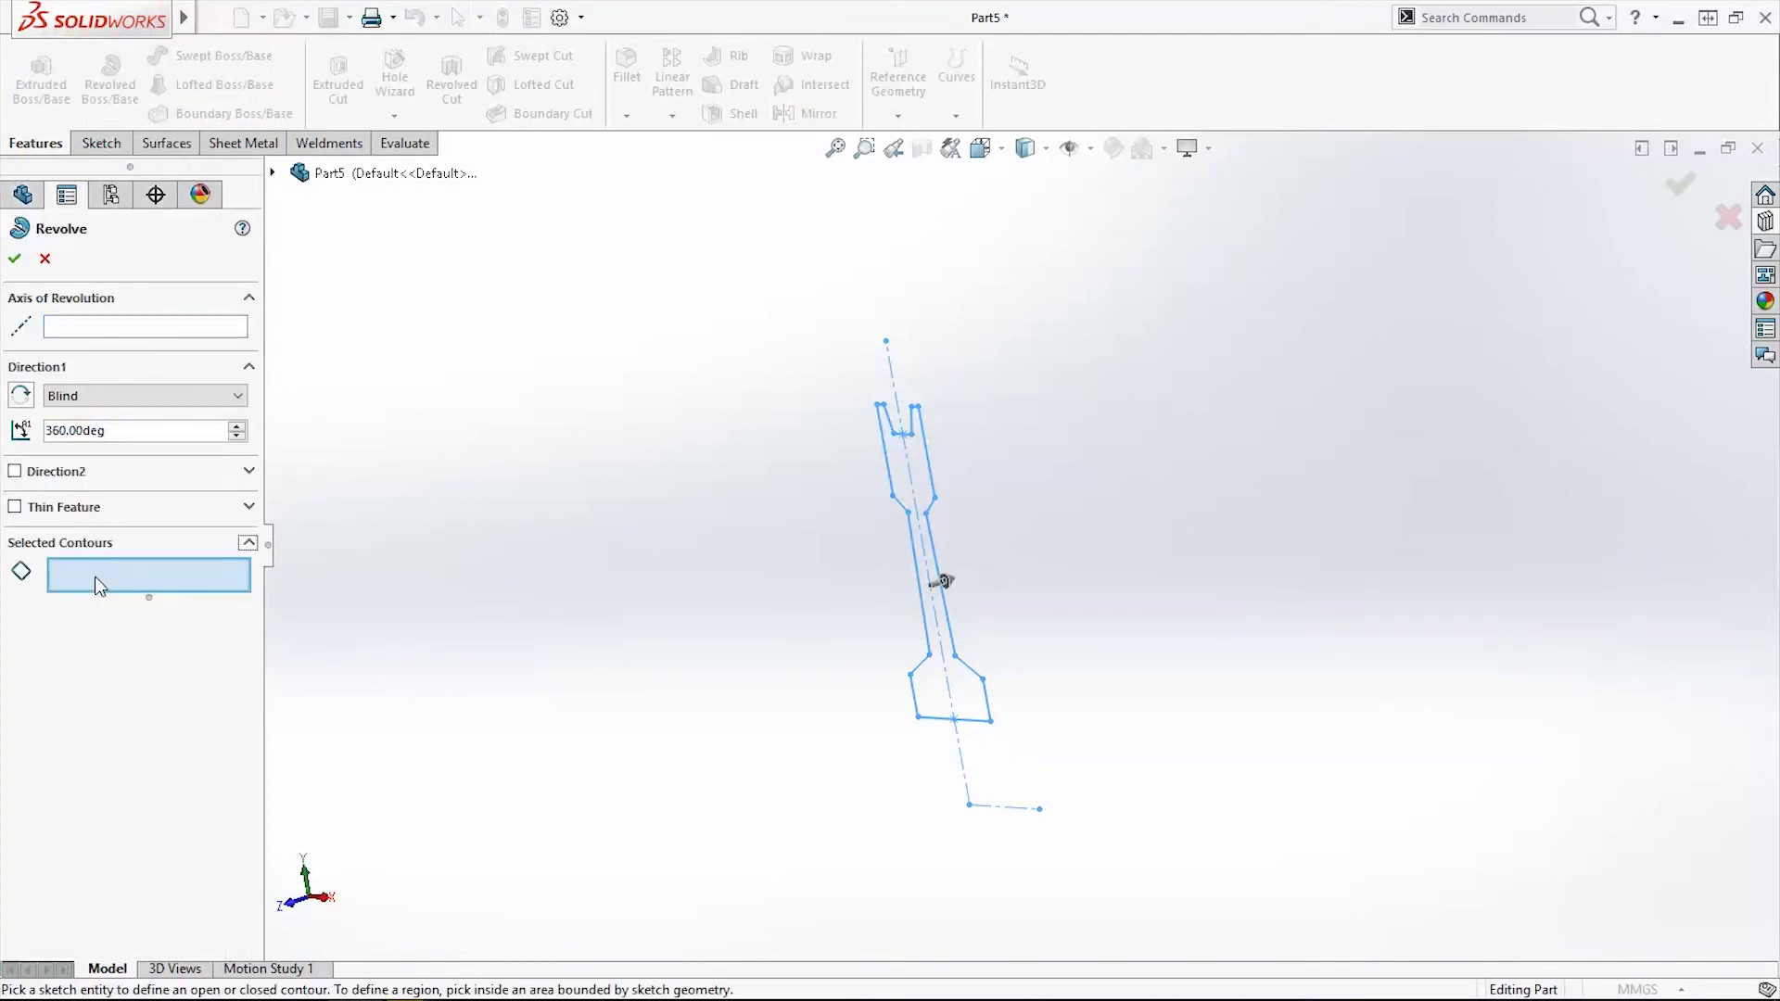
left_click(920, 468)
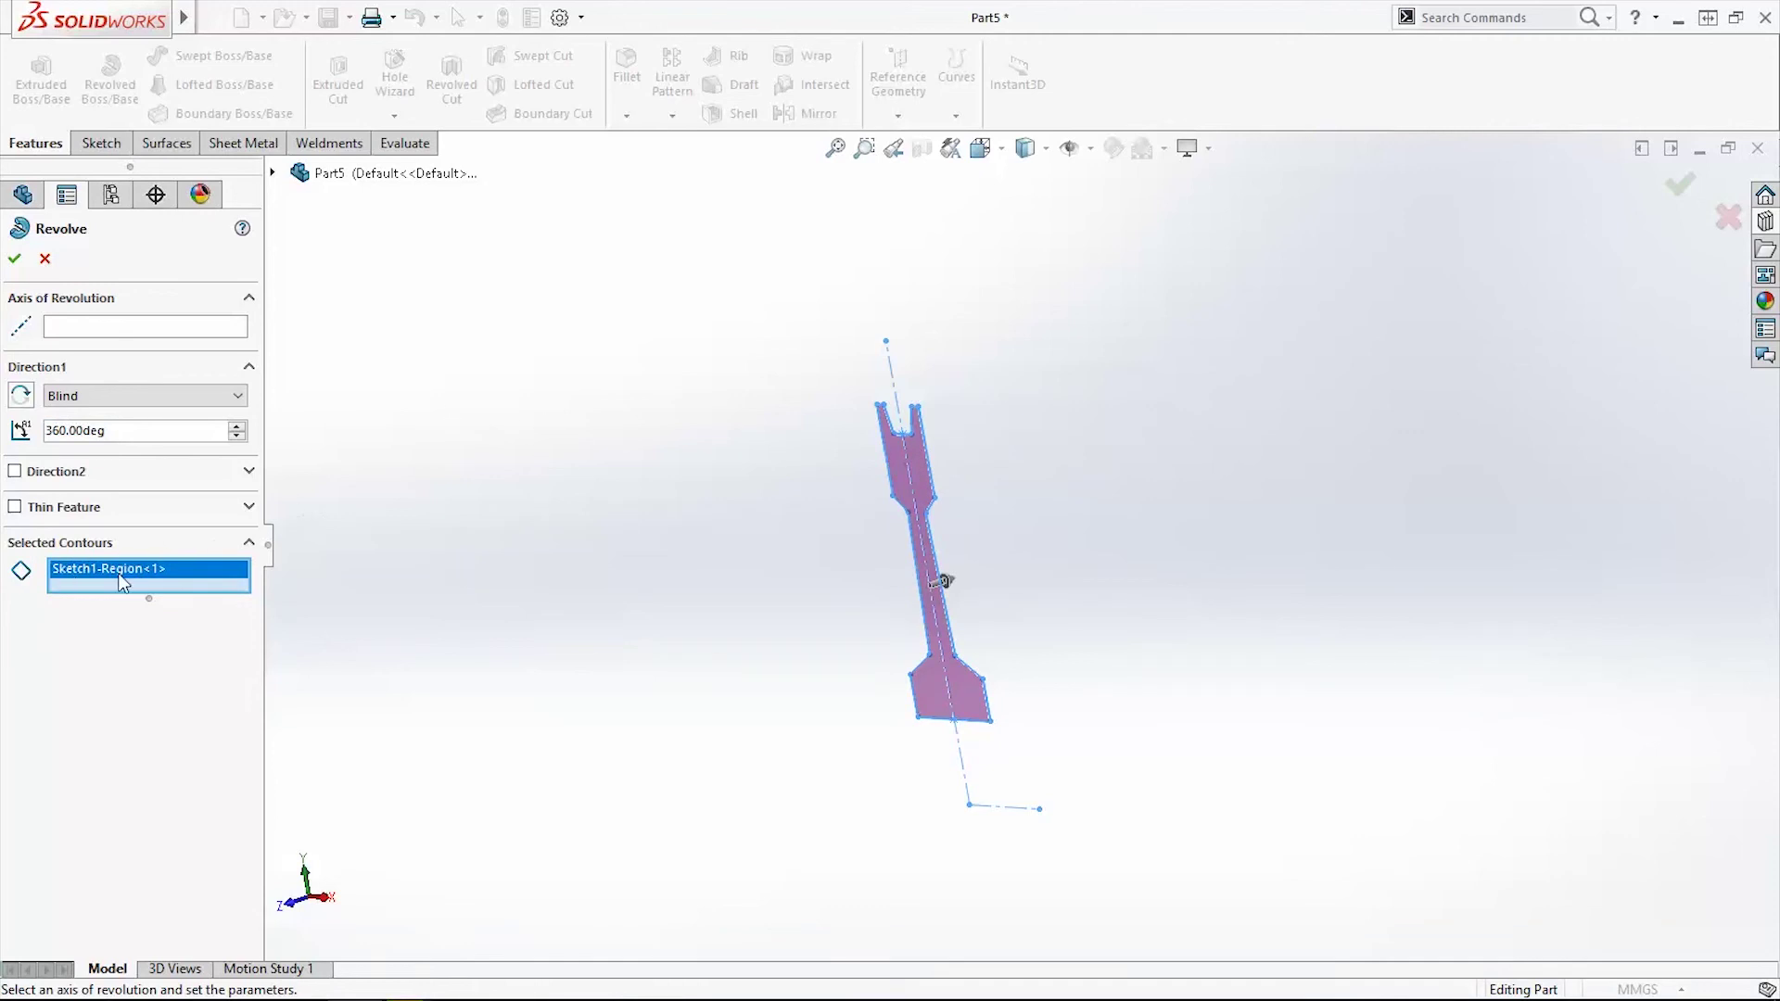
Set the short horizontal line Line1 as the 360° revolve axis and inspect the preview
left_click(129, 329)
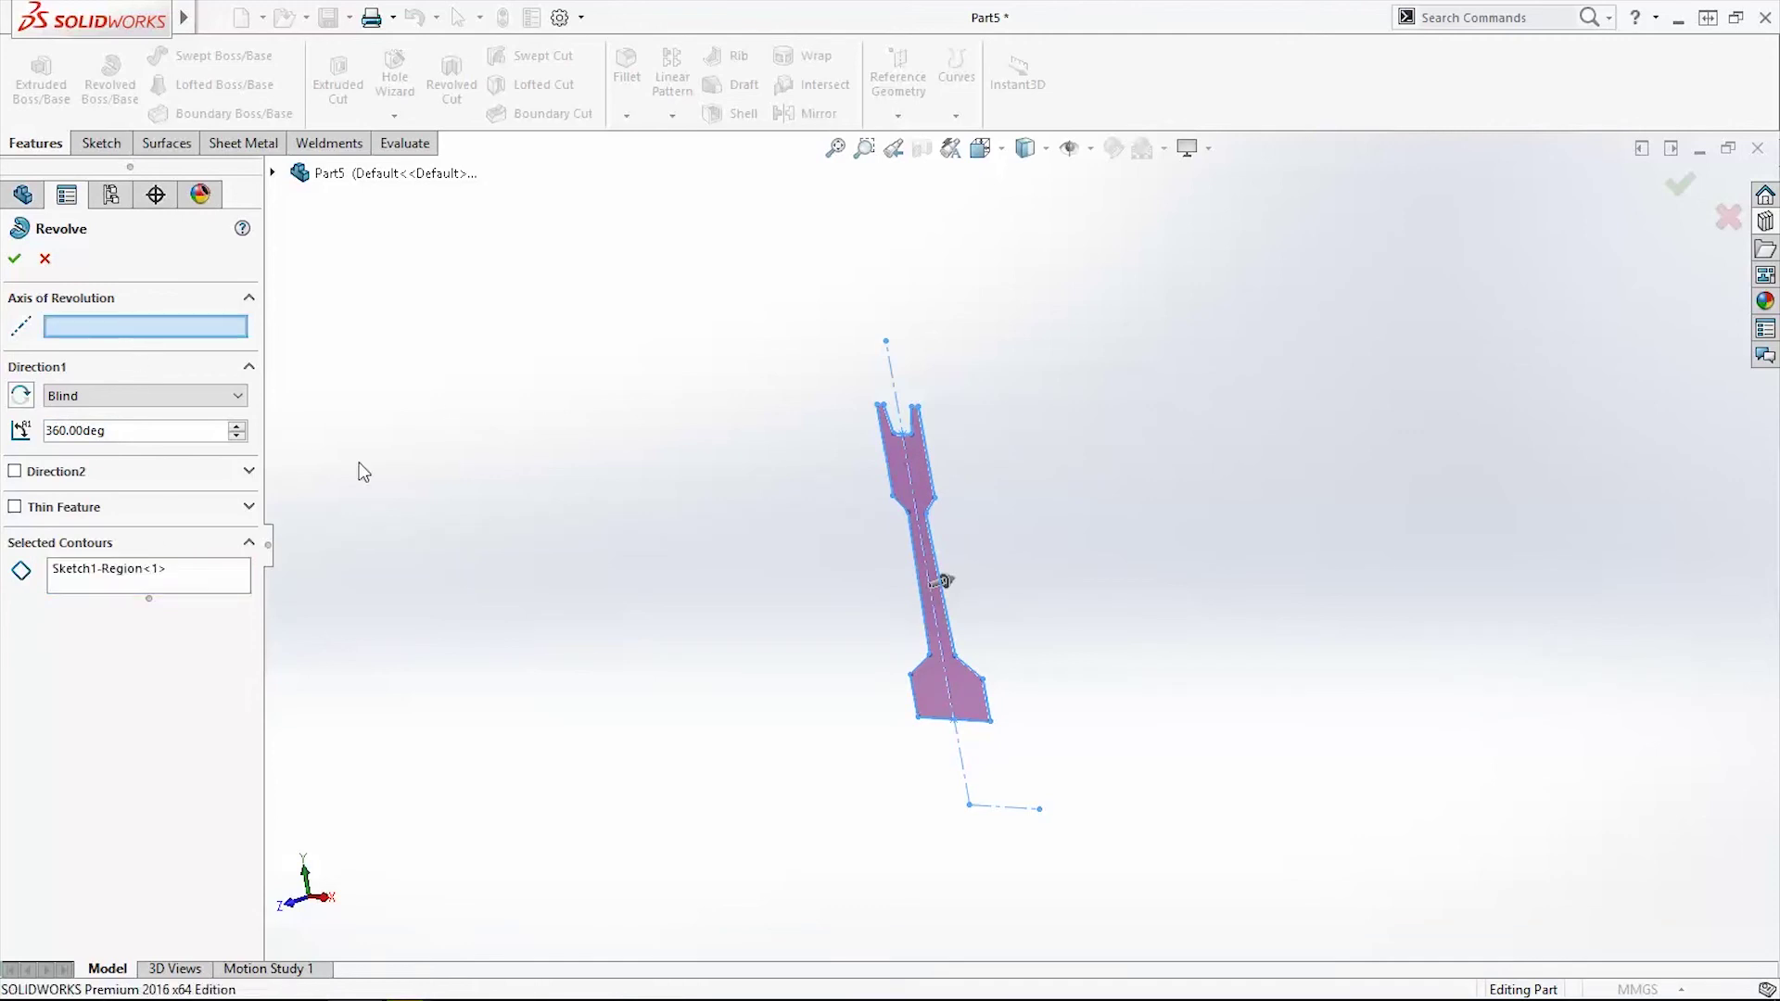
left_click(1019, 810)
middle_click_drag(1011, 822, 526, 574)
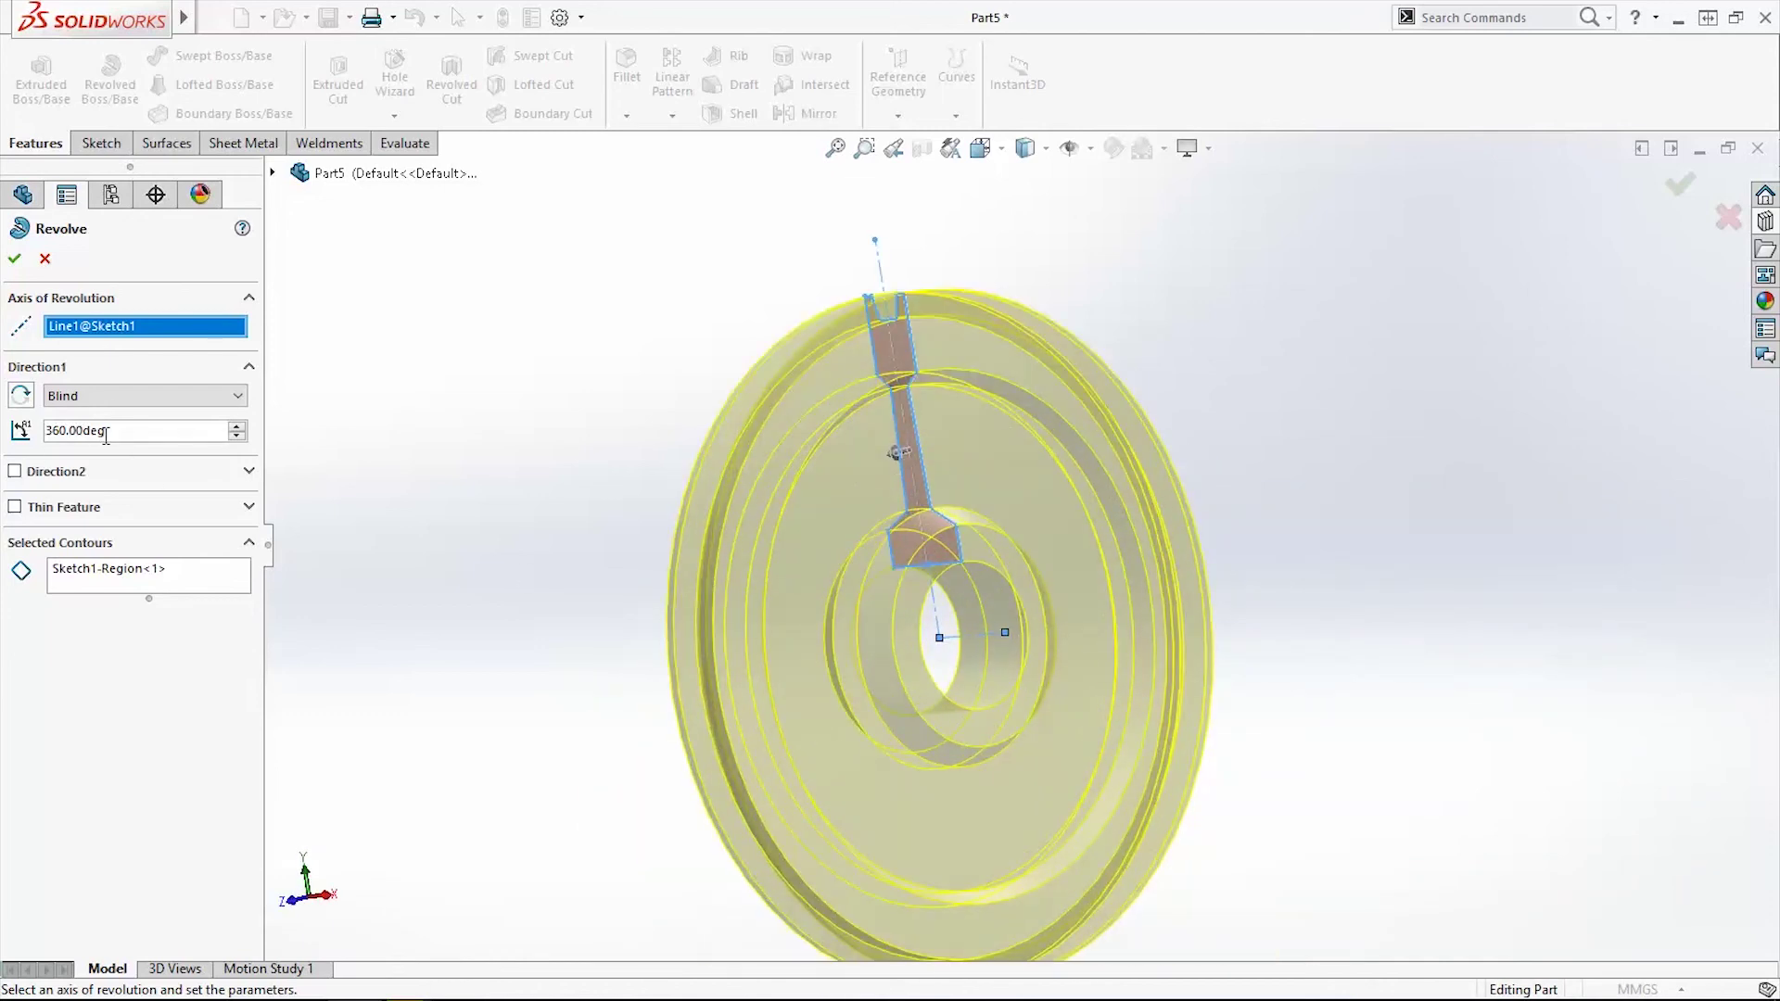
middle_click_drag(1043, 556, 1517, 474)
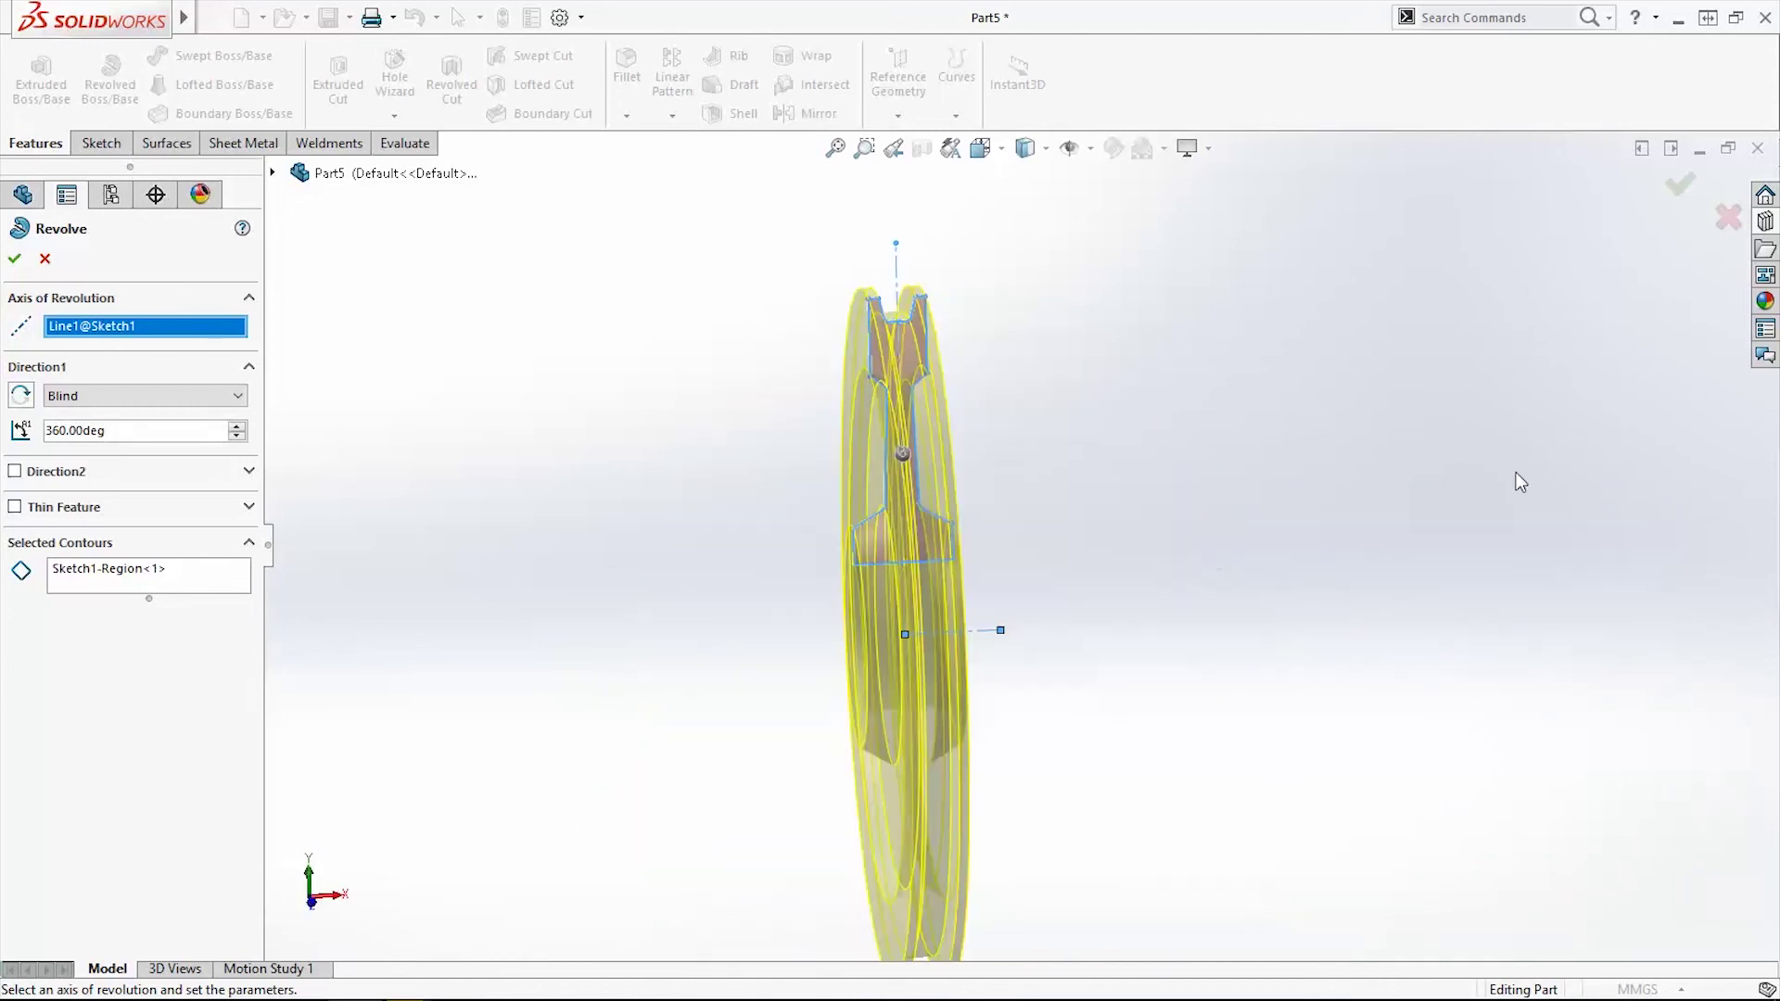
left_click(1682, 181)
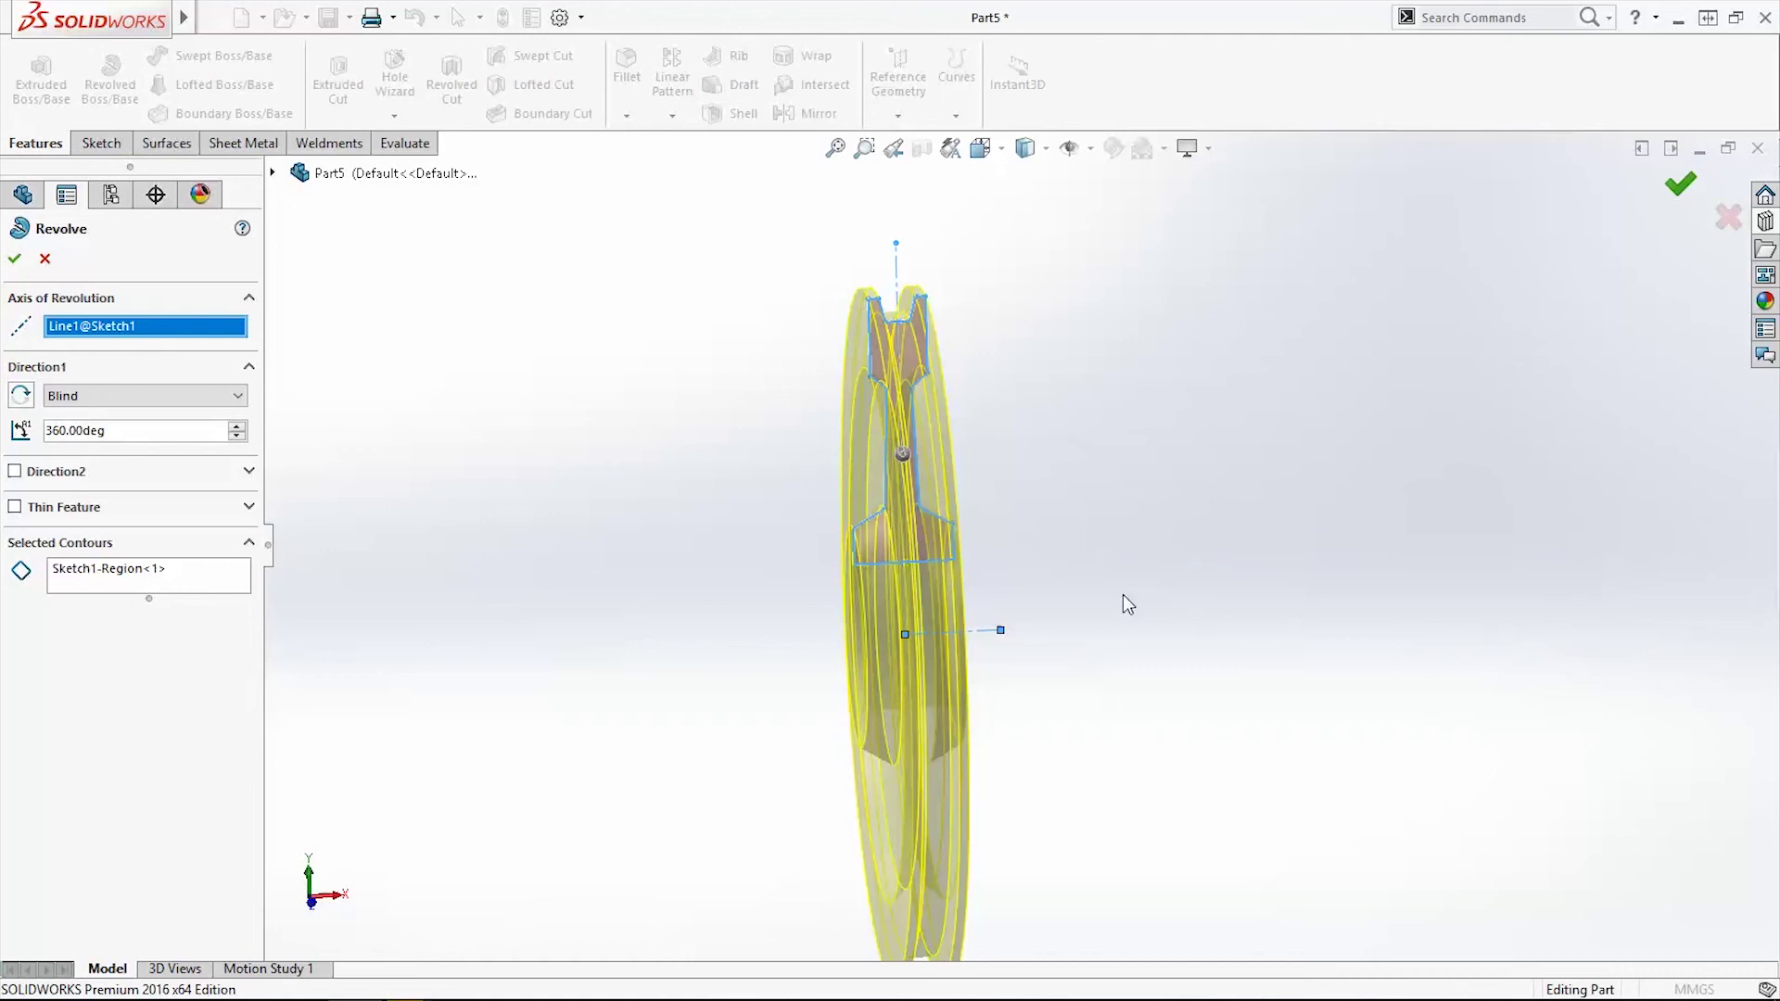
Orbit and zoom around the grooved Revolve1 pulley to inspect it
middle_click_drag(1483, 301, 1025, 581)
scroll(1188, 672, "up", 5)
scroll(1052, 566, "down", 3)
scroll(943, 588, "down", 2)
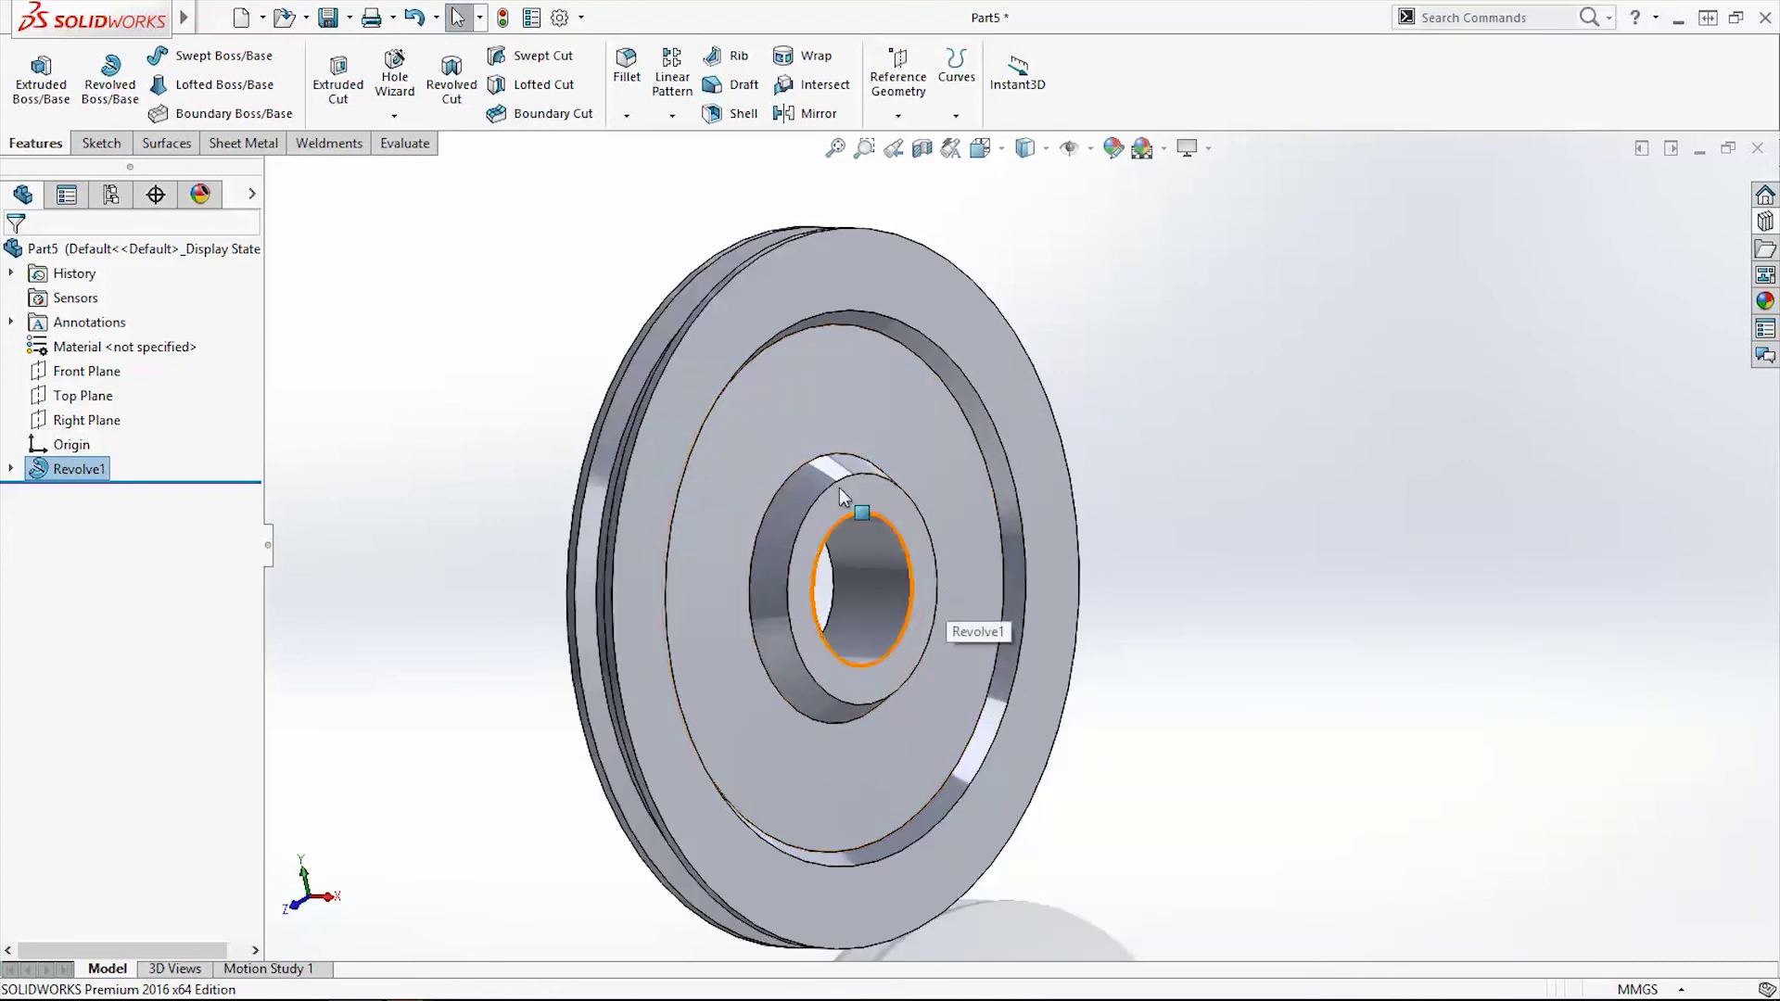
Select the two outer ring edges, hub face, and back faces and edge for a 10 mm fillet
left_click(638, 71)
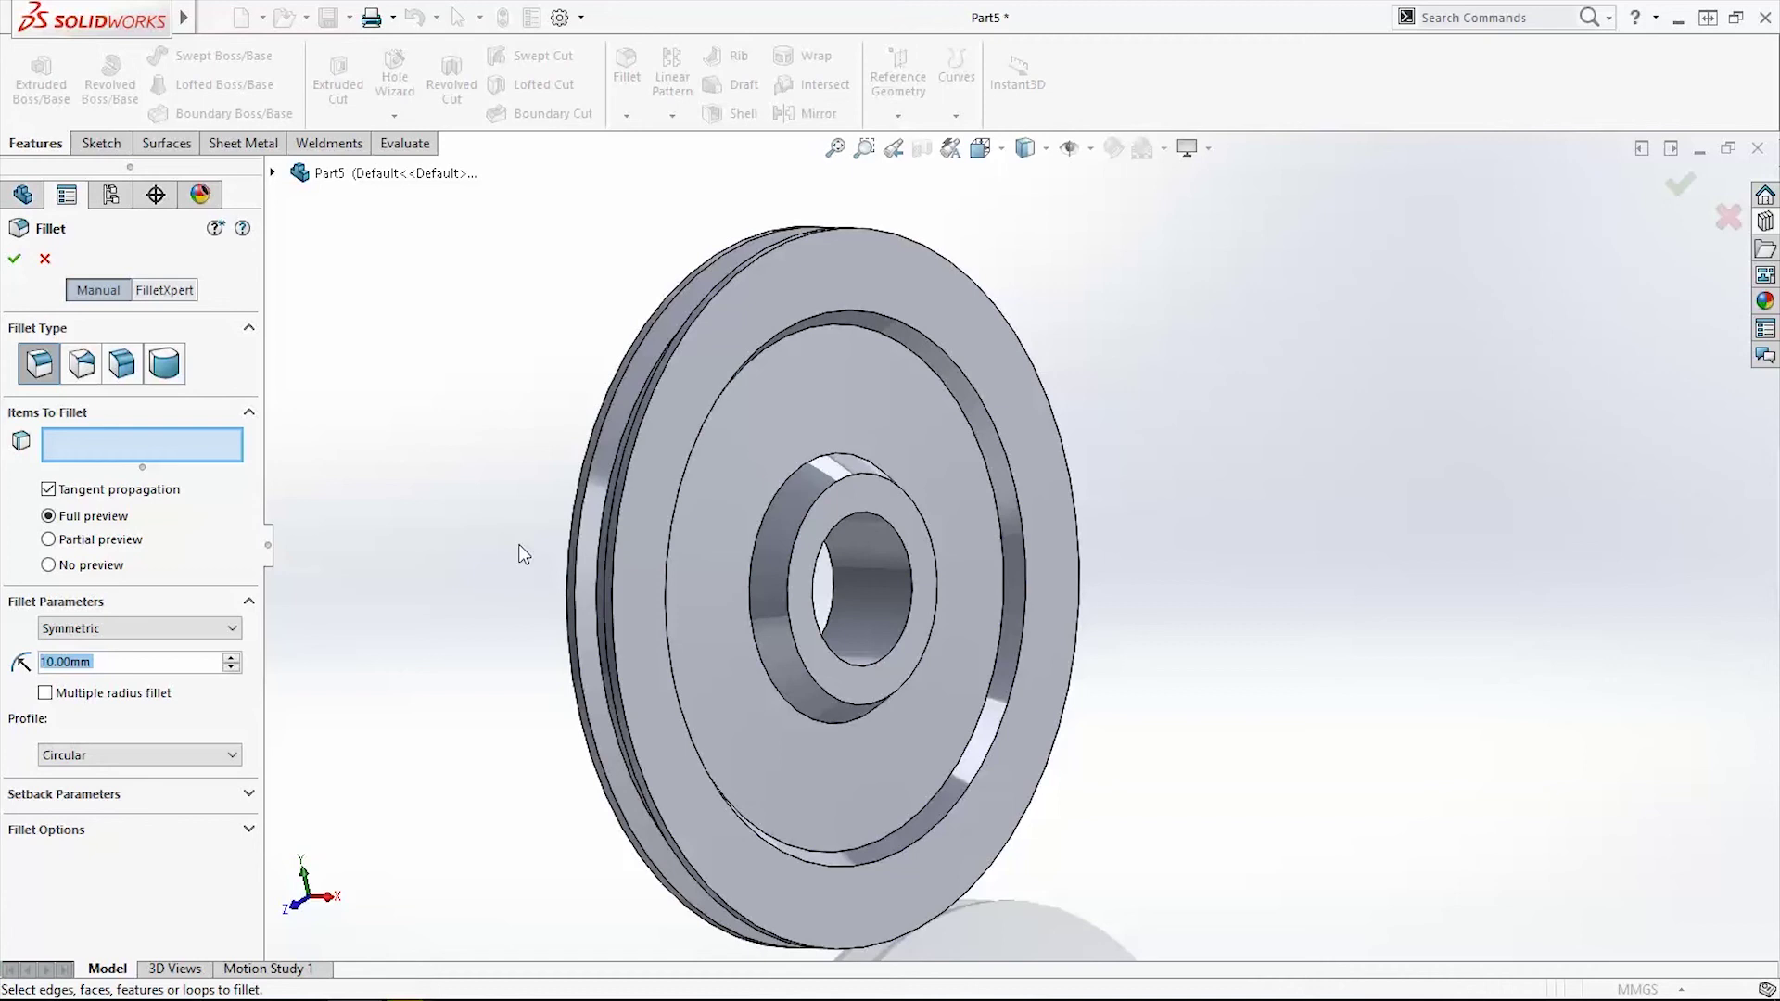
left_click(994, 415)
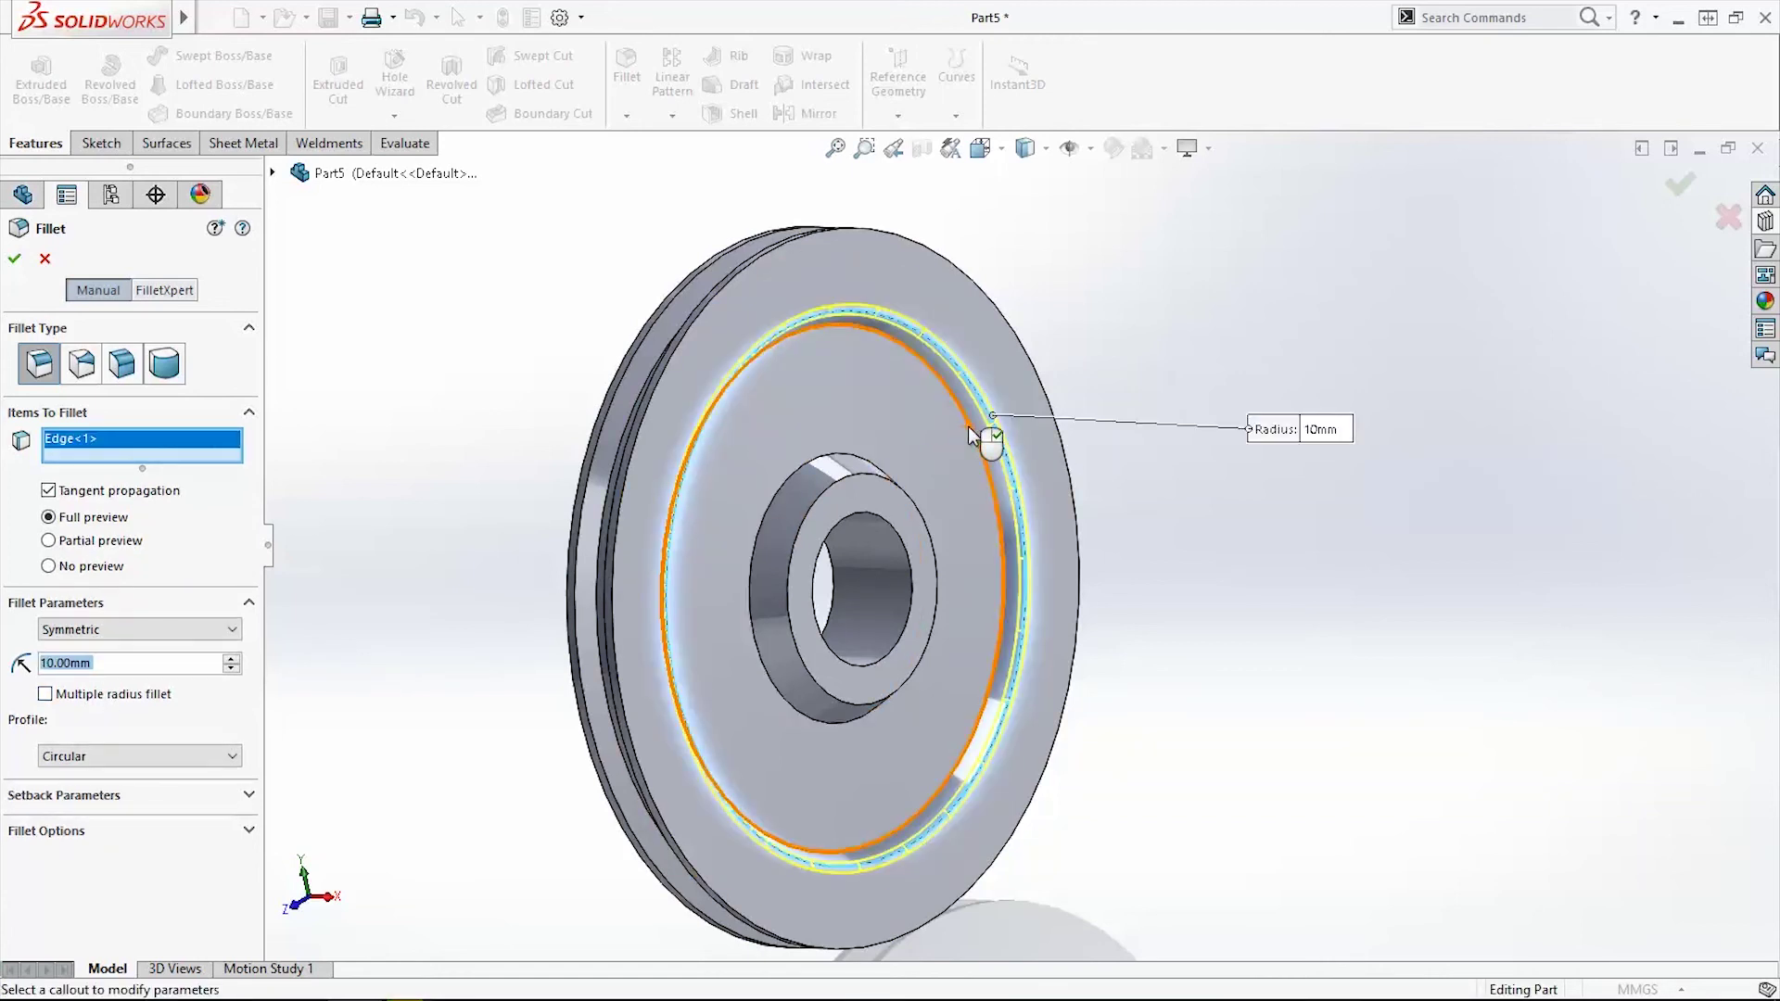
left_click(968, 425)
left_click(815, 477)
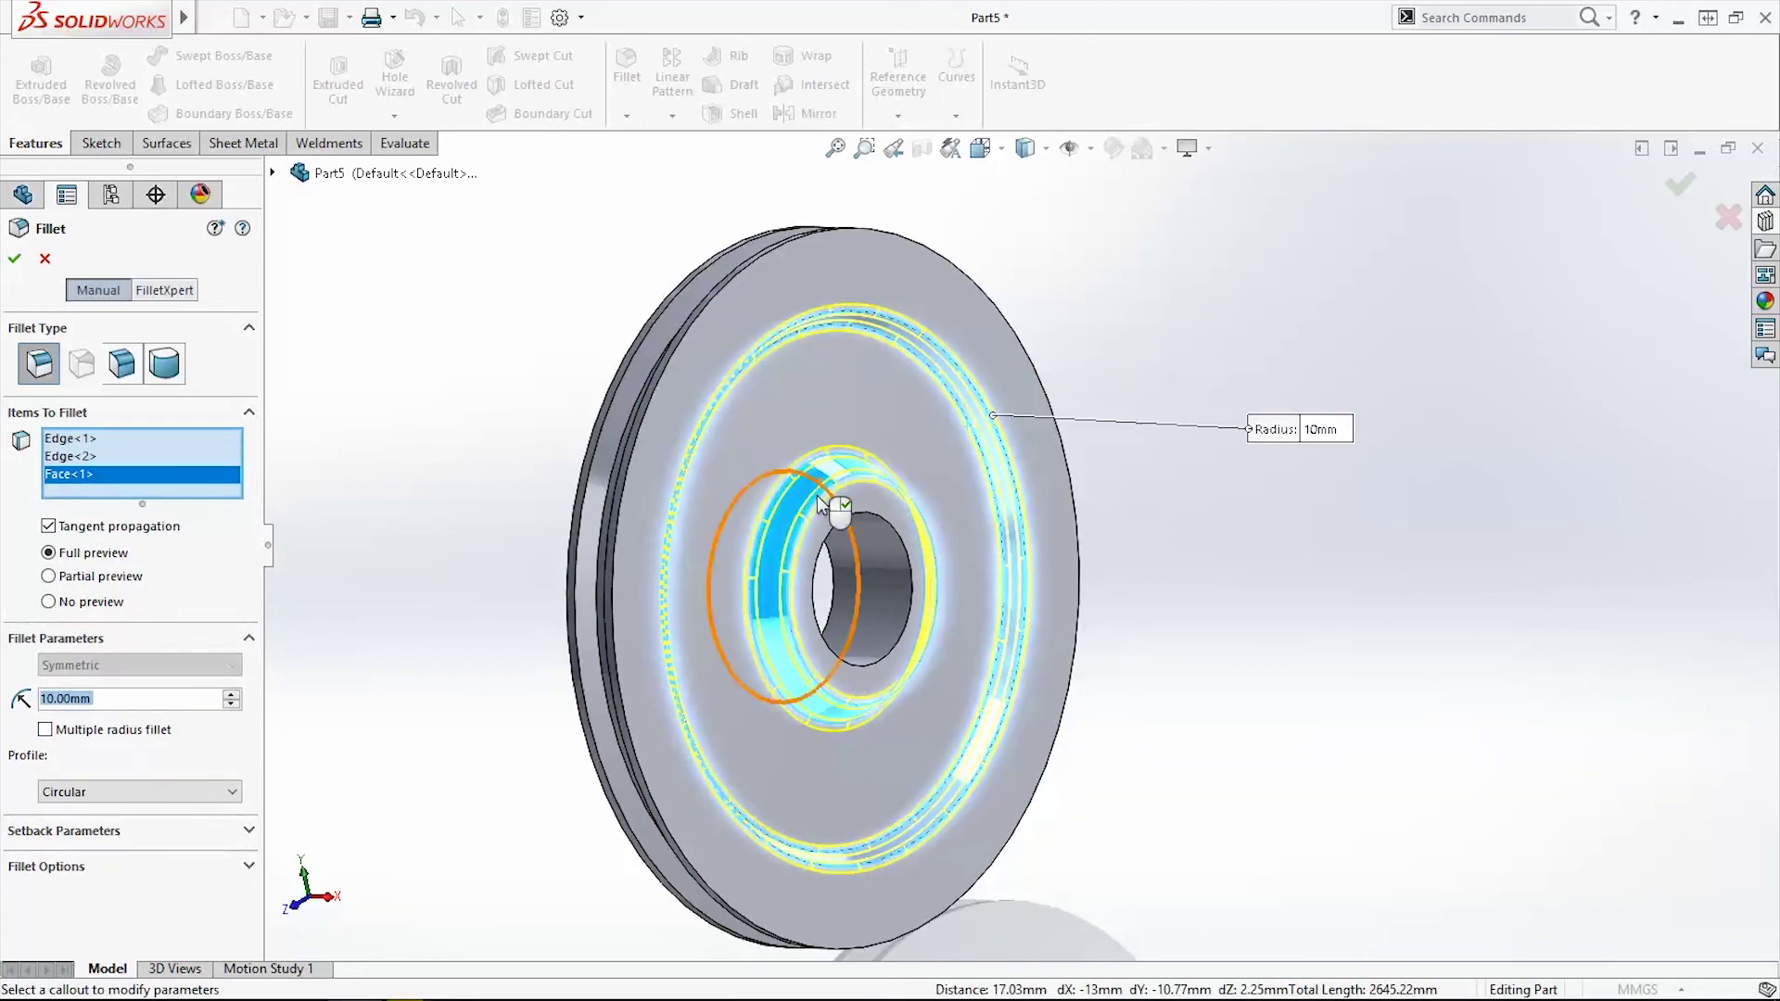
middle_click_drag(833, 503, 926, 548)
left_click(762, 481)
left_click(697, 492)
left_click(713, 513)
middle_click_drag(783, 520, 848, 526)
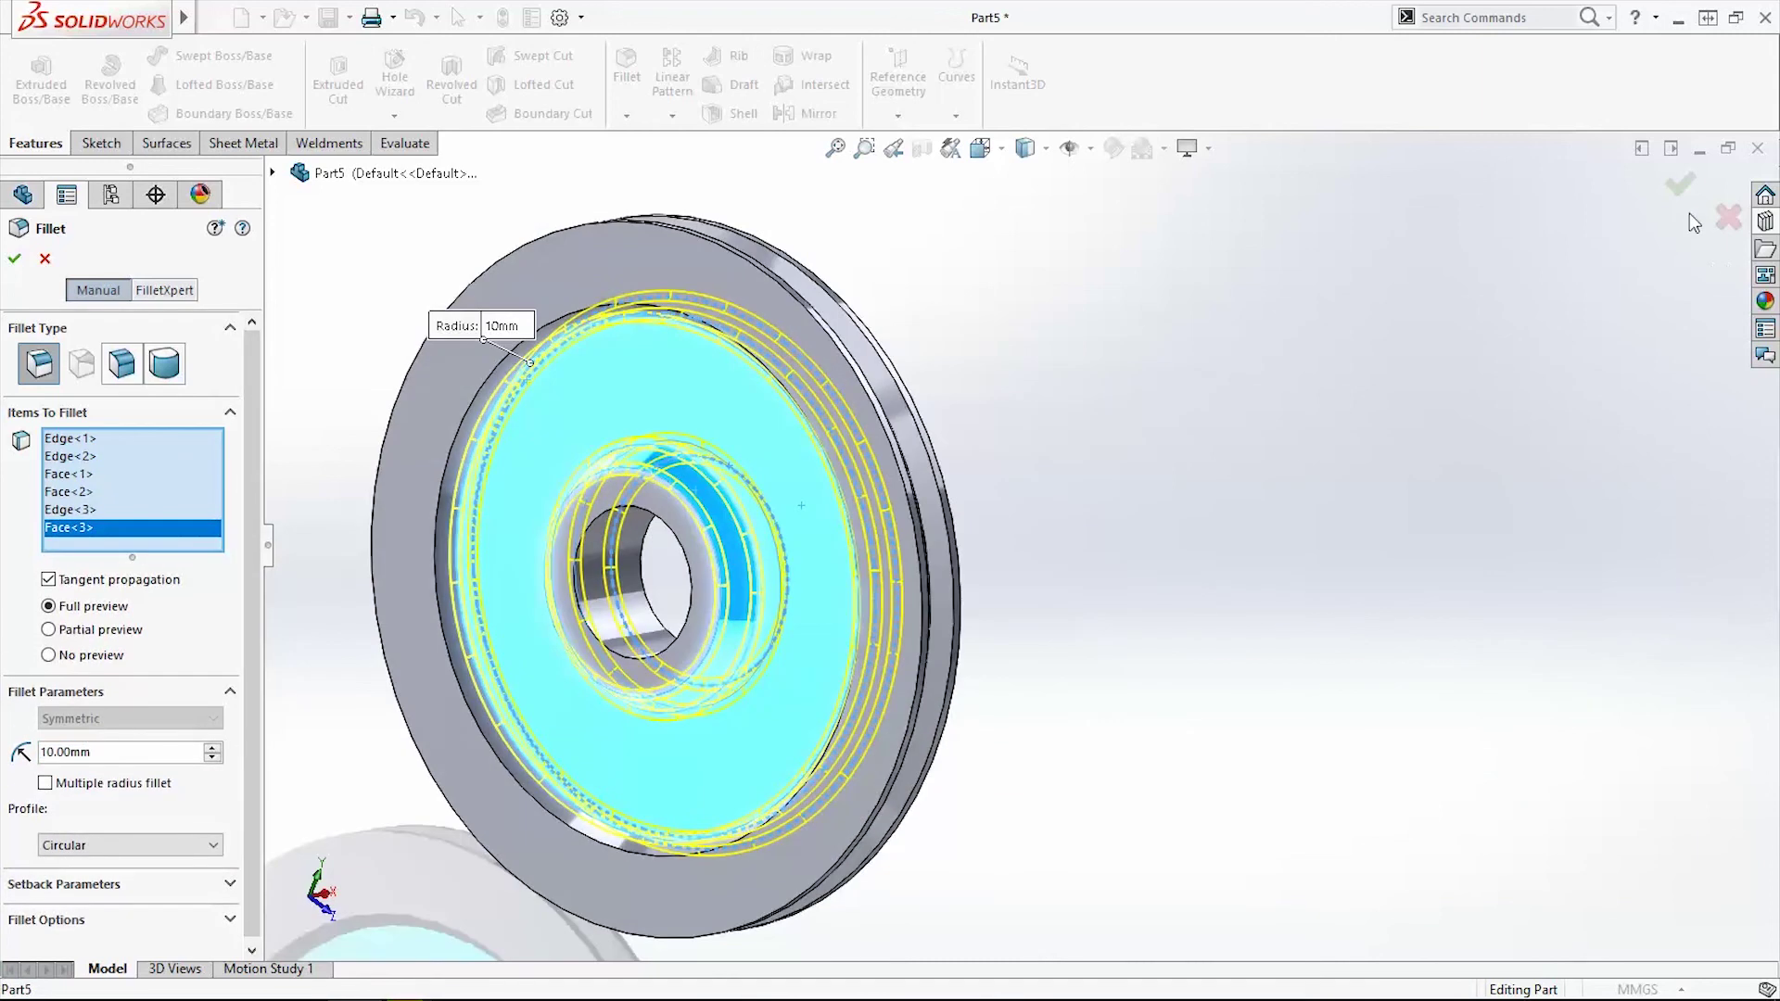
Accept Fillet1 and orbit the rounded pulley to view it from several angles
left_click(1682, 187)
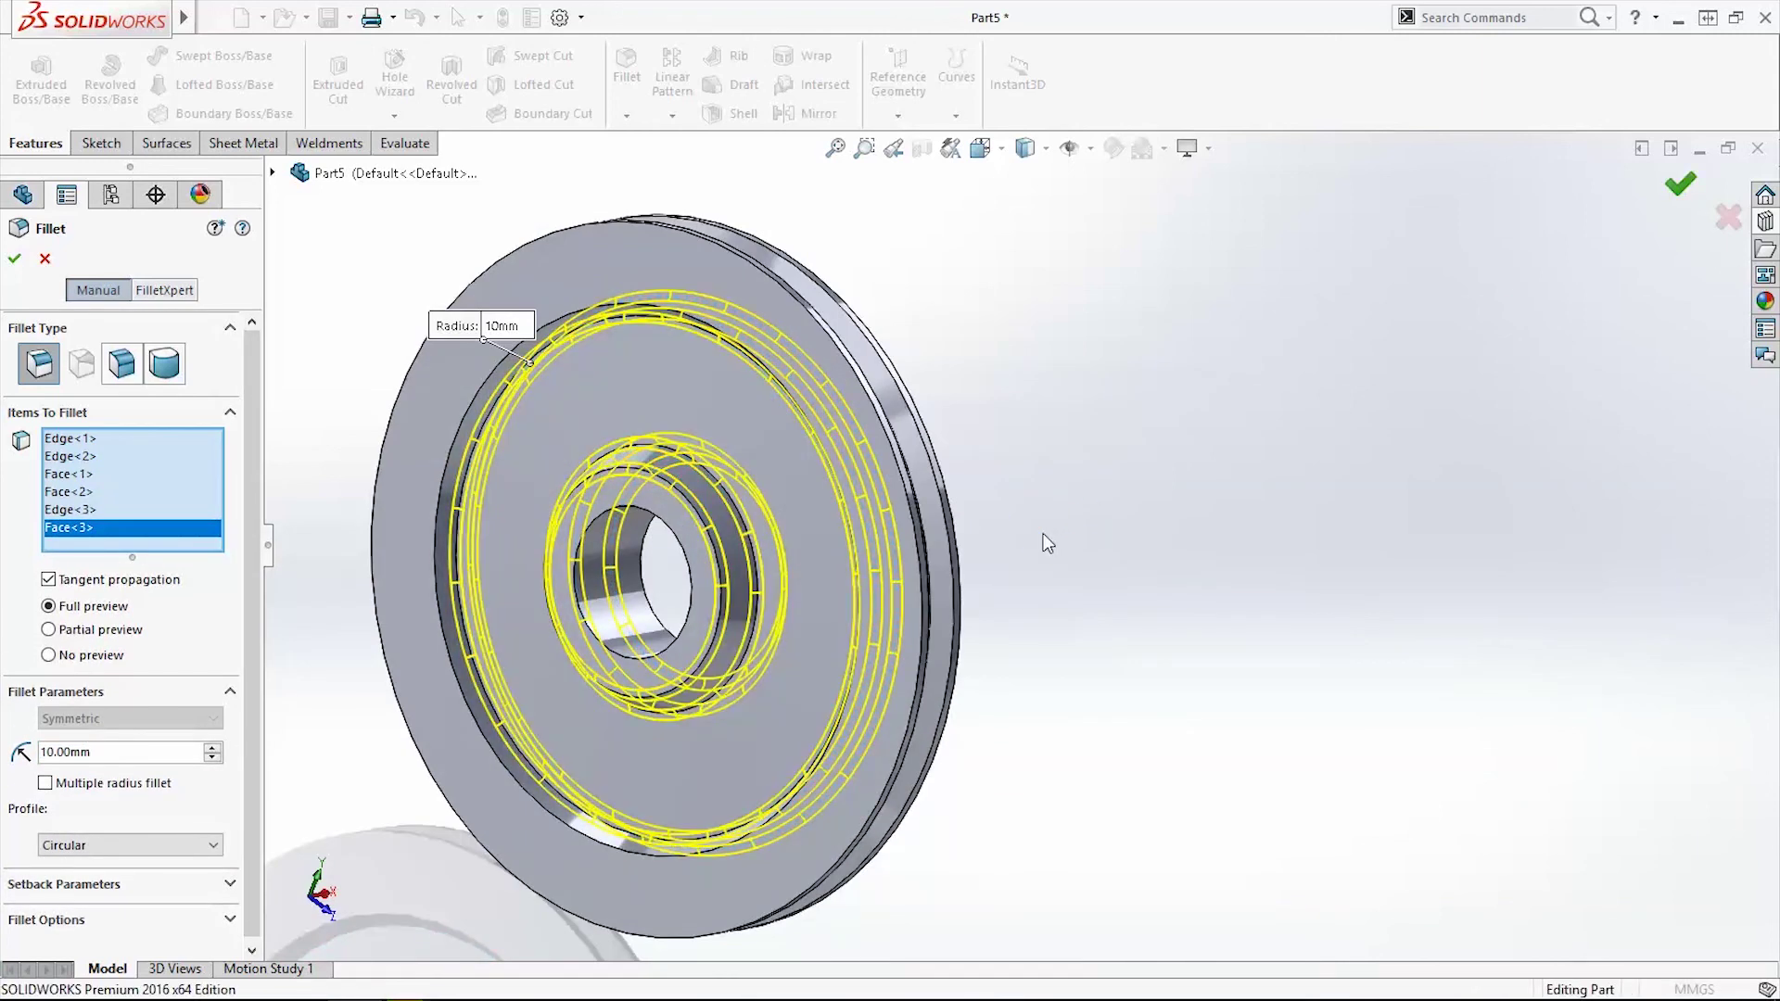
key("Return")
middle_click_drag(1043, 532, 998, 553)
scroll(801, 425, "down", 2)
middle_click_drag(797, 420, 935, 649)
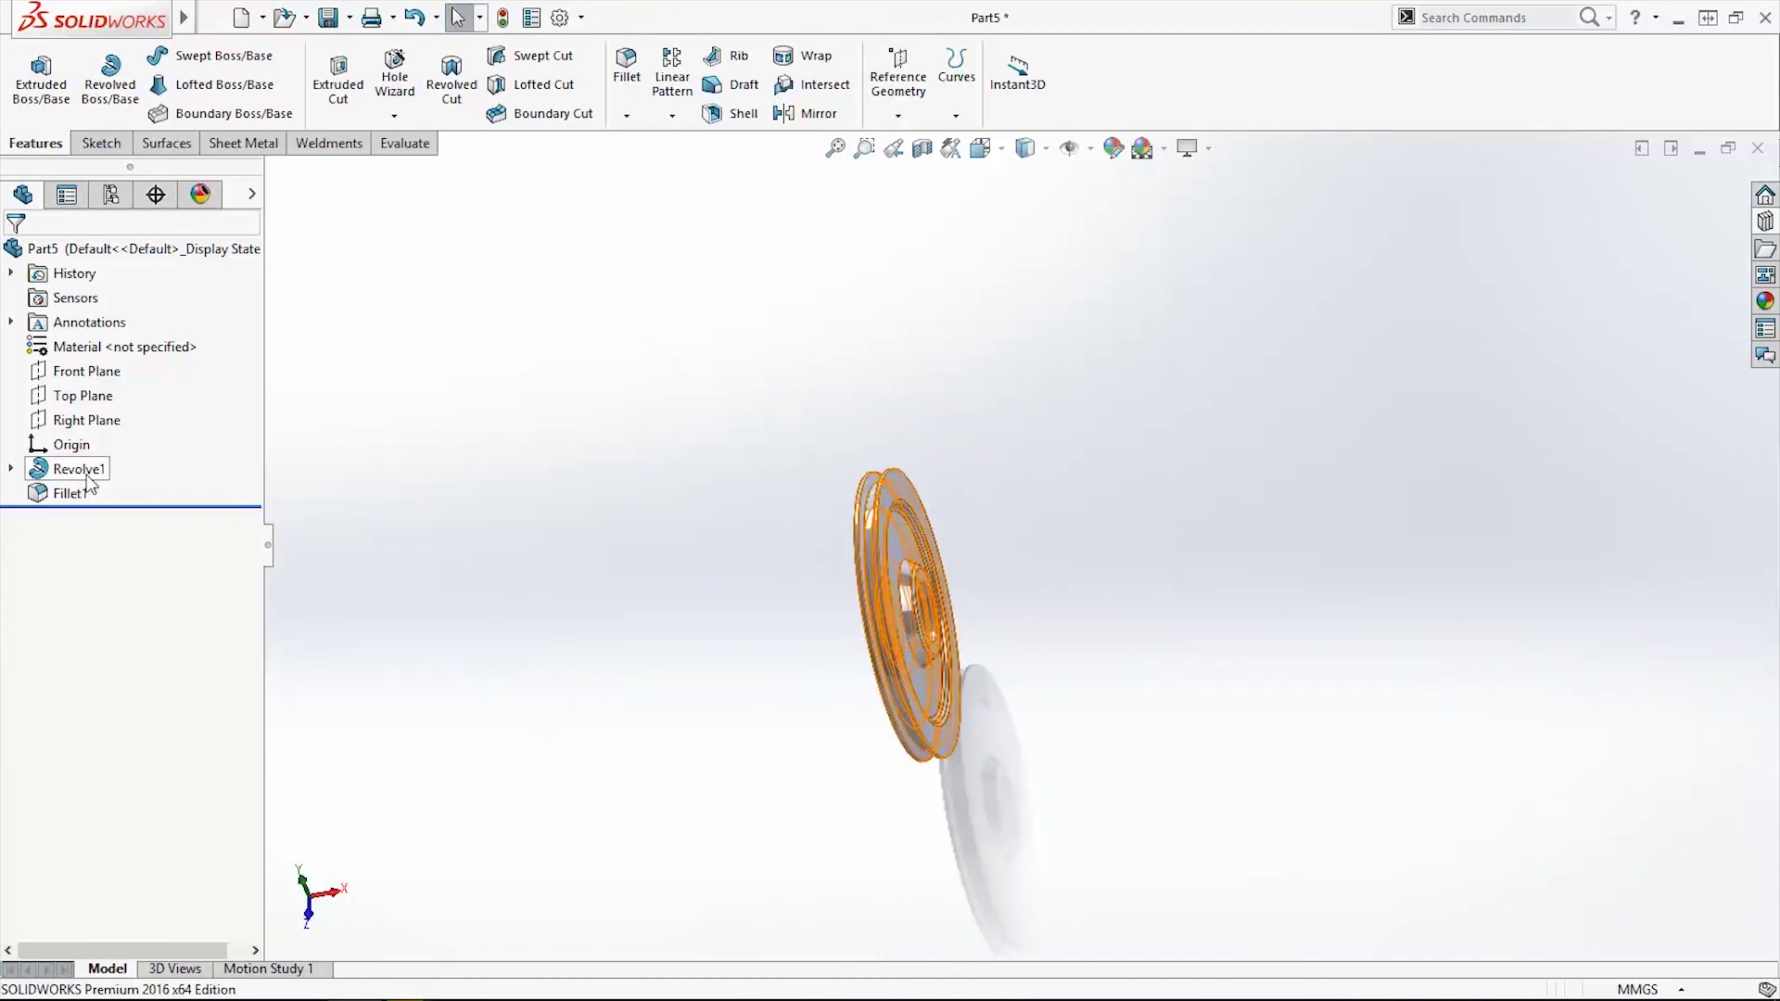
Apply the Plastic > High Gloss yellow appearance to the whole pulley and inspect the finish
left_click(1765, 300)
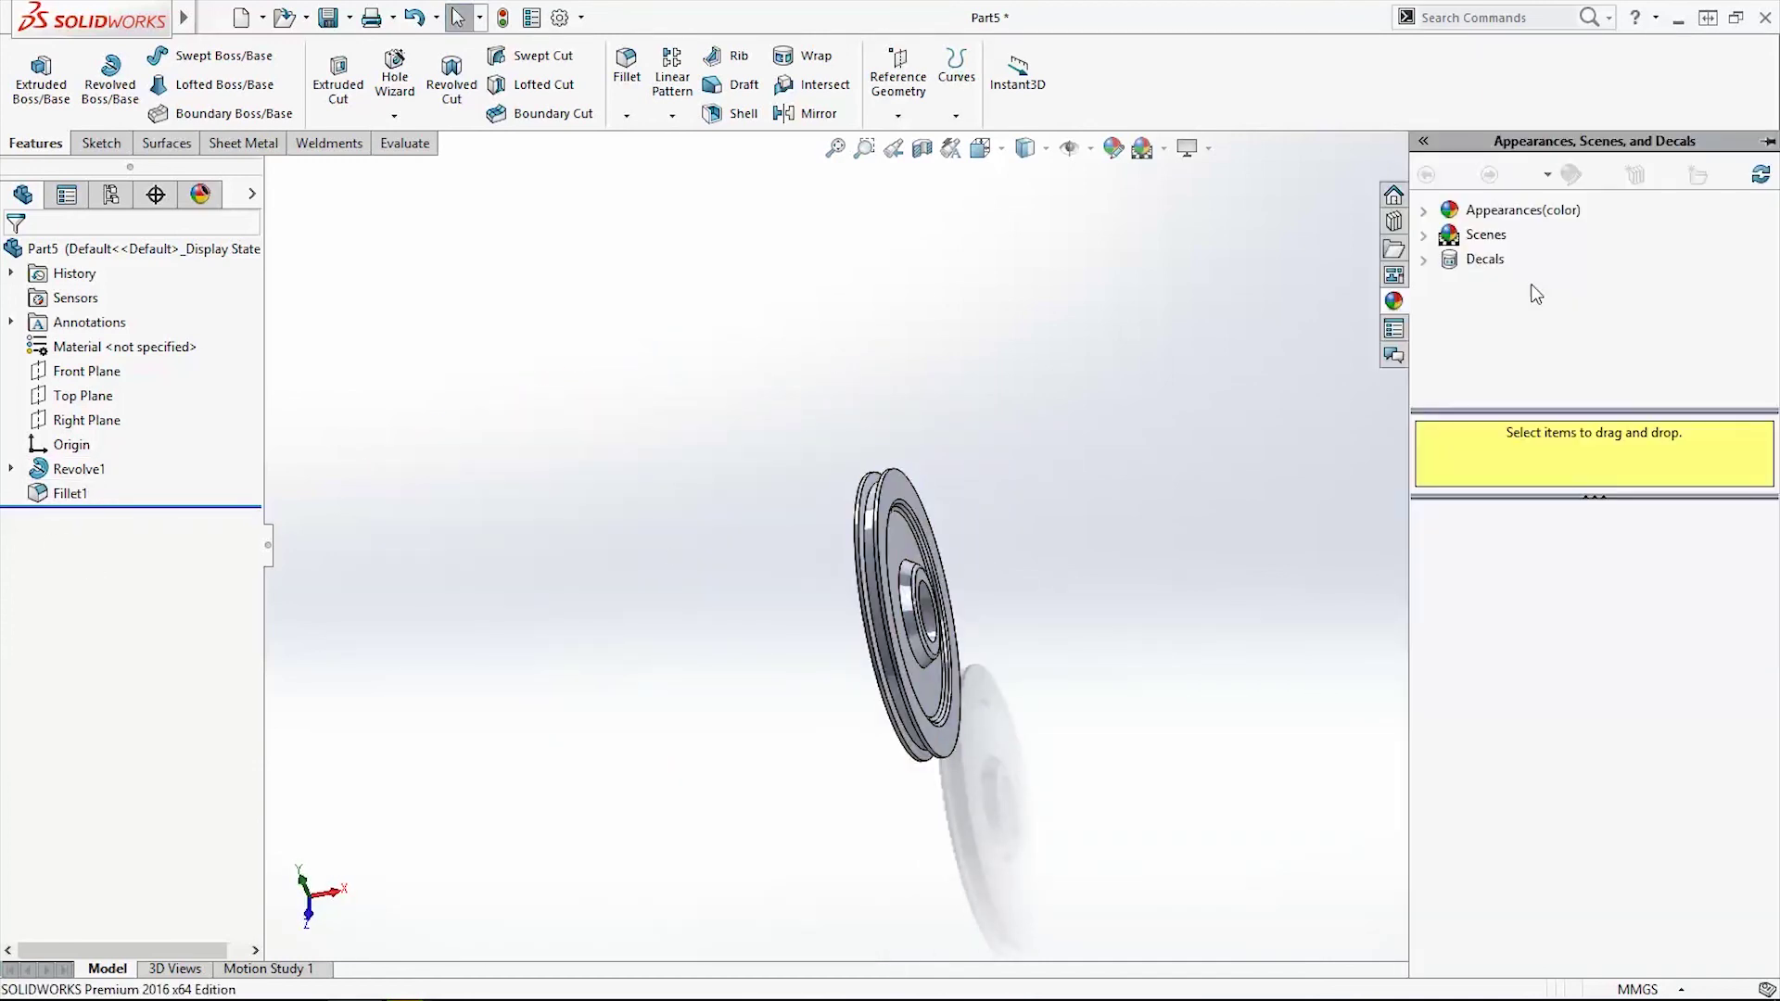
left_click(1425, 212)
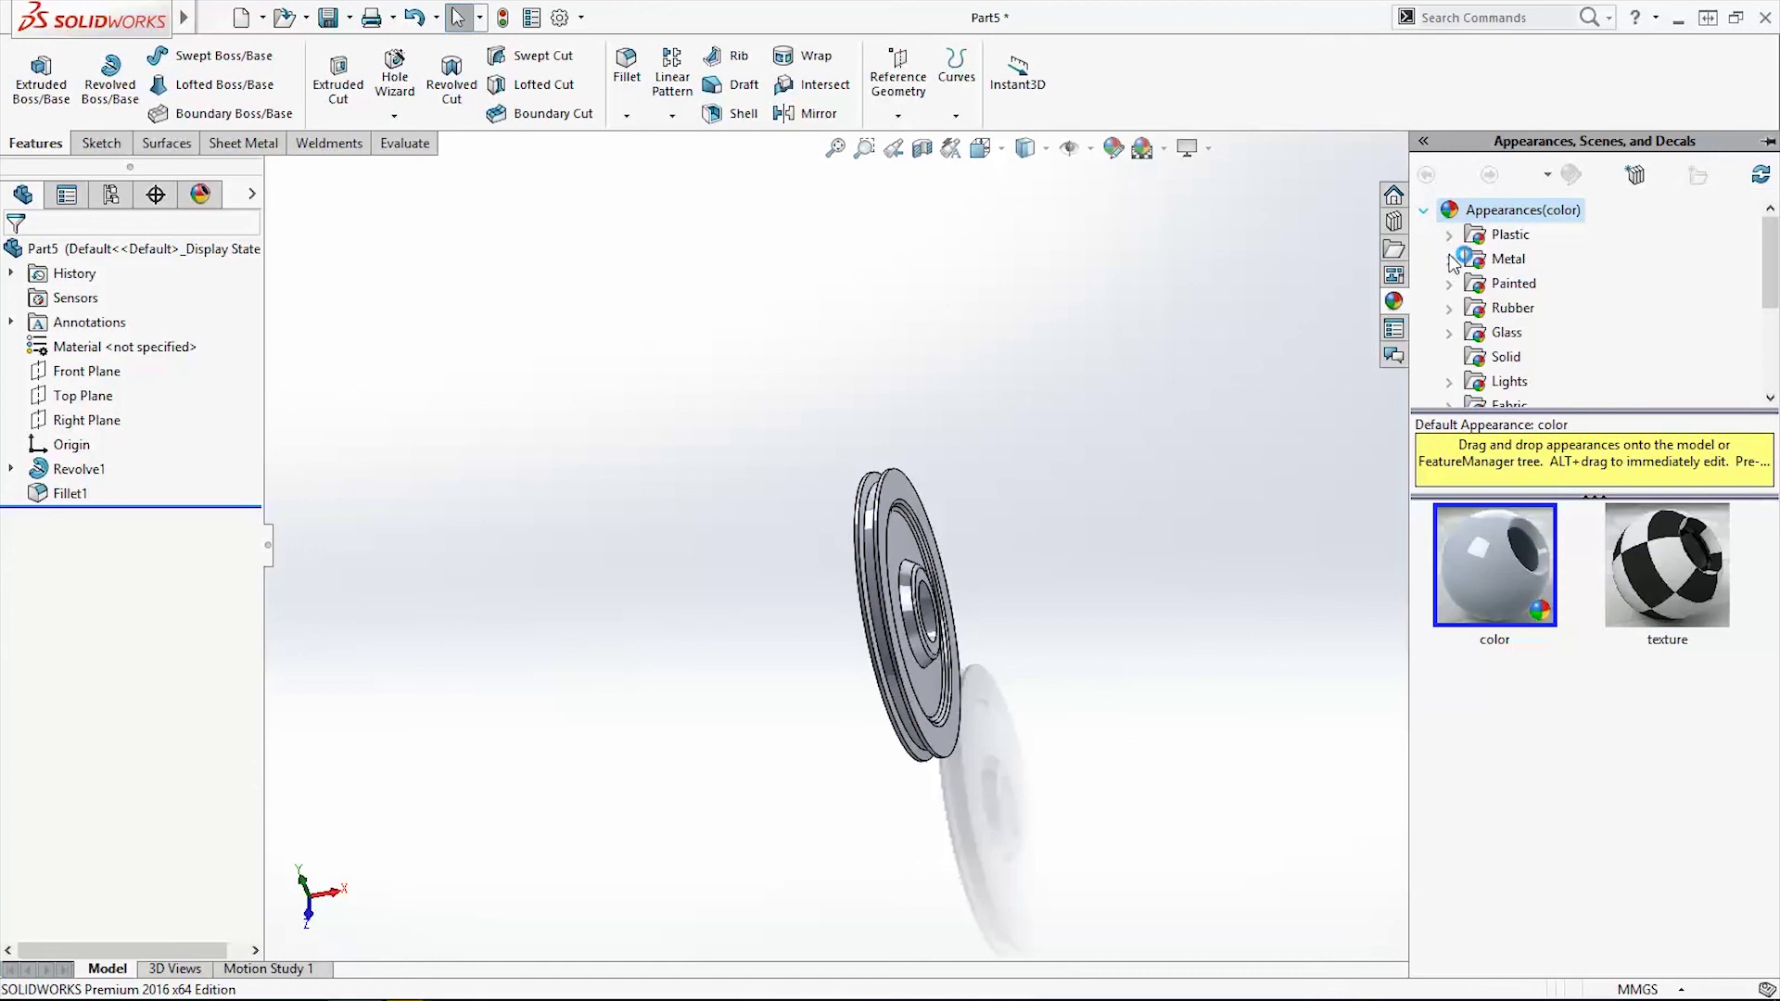
left_click(1449, 235)
left_click(1547, 234)
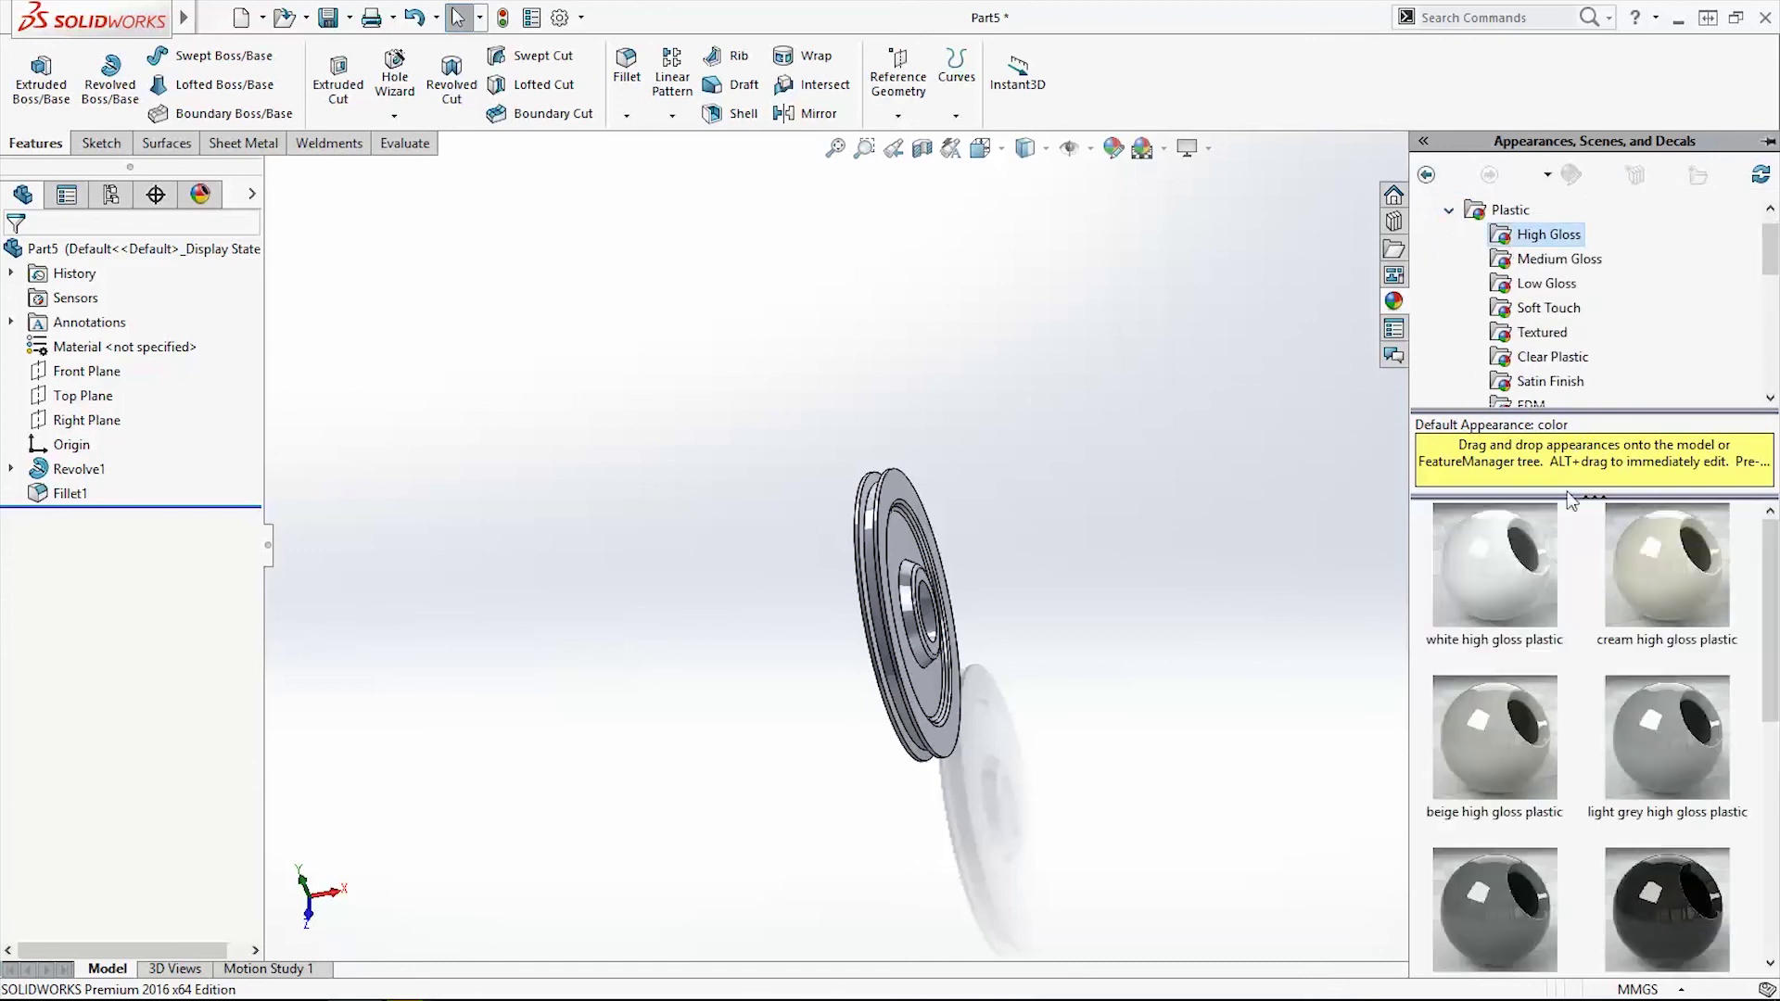
scroll(1585, 613, "down", 5)
double_click(1661, 719)
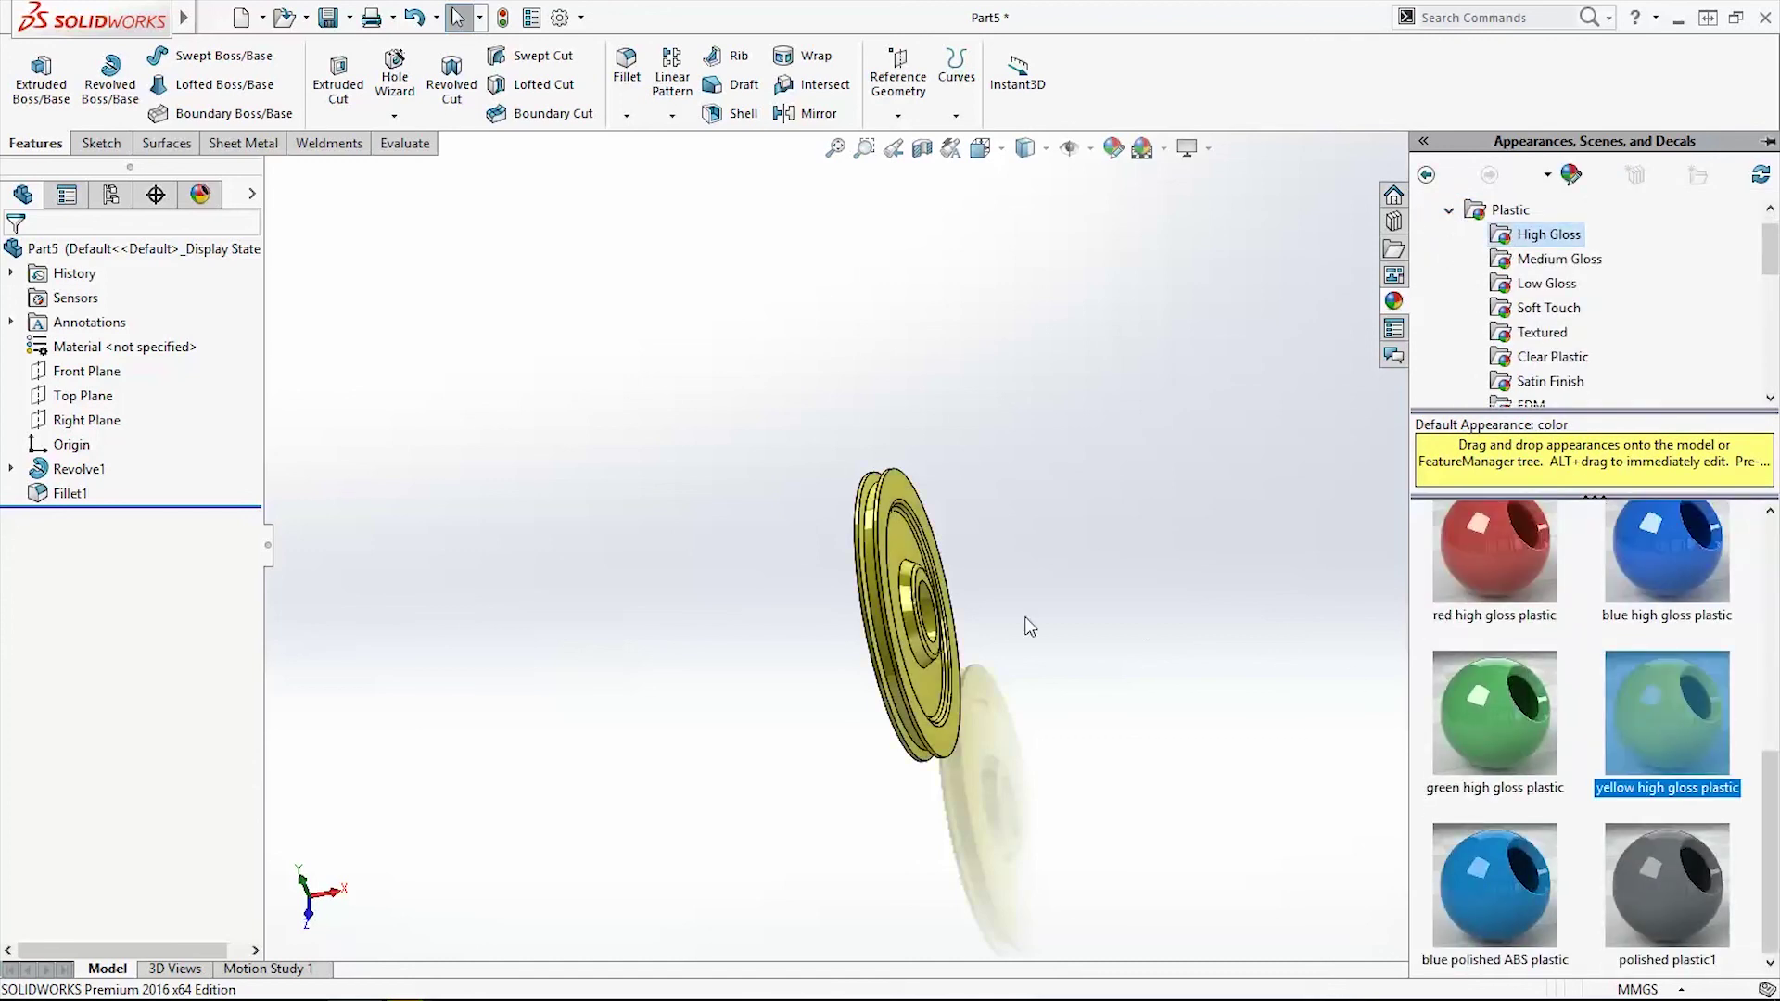
middle_click_drag(1026, 624, 1095, 508)
scroll(1017, 581, "down", 3)
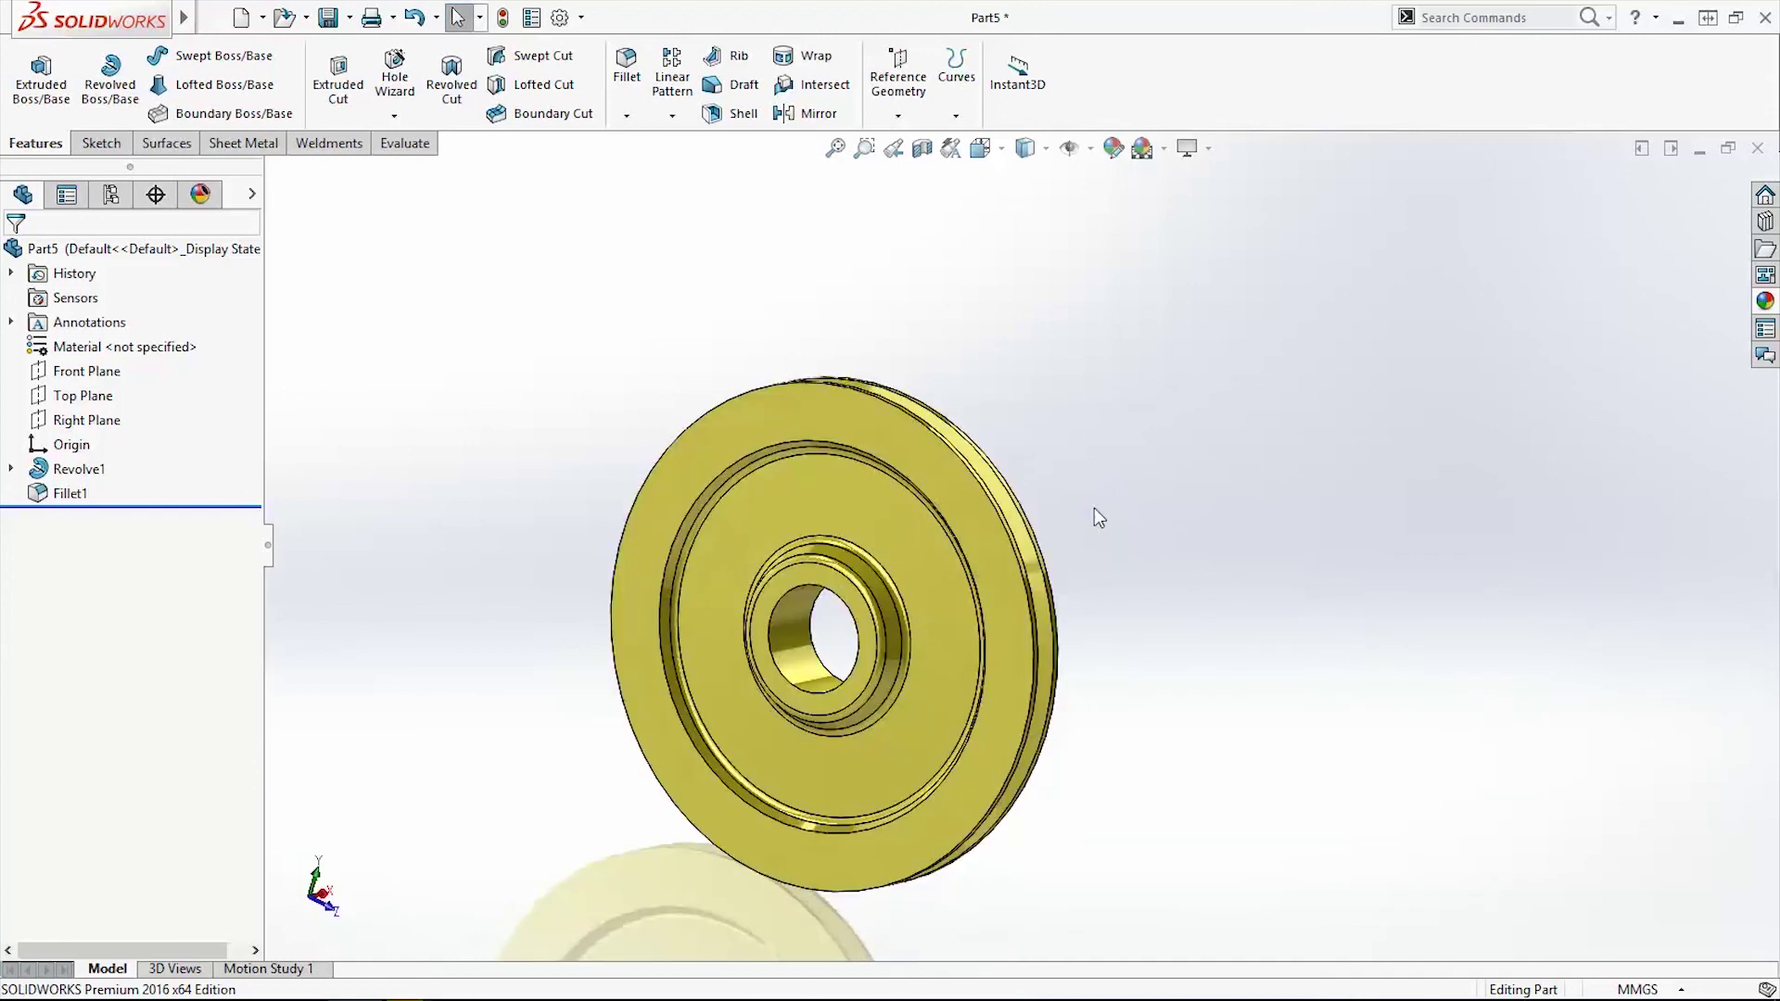
scroll(1094, 551, "up", 3)
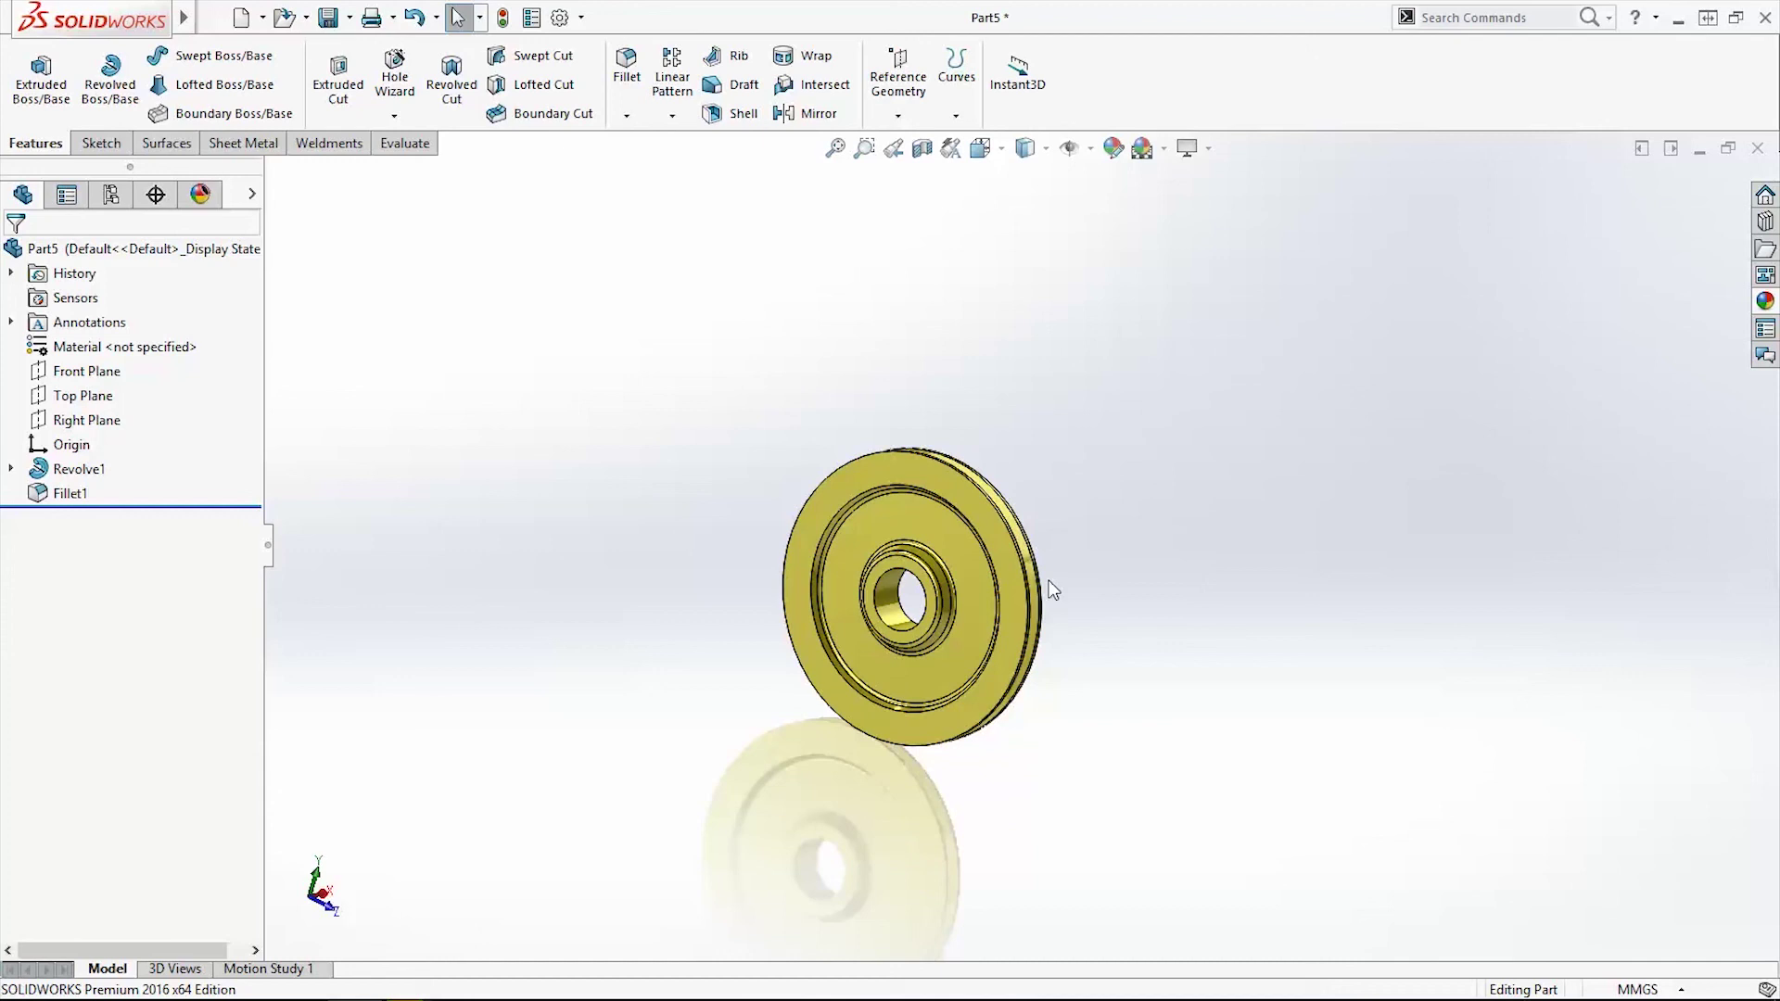